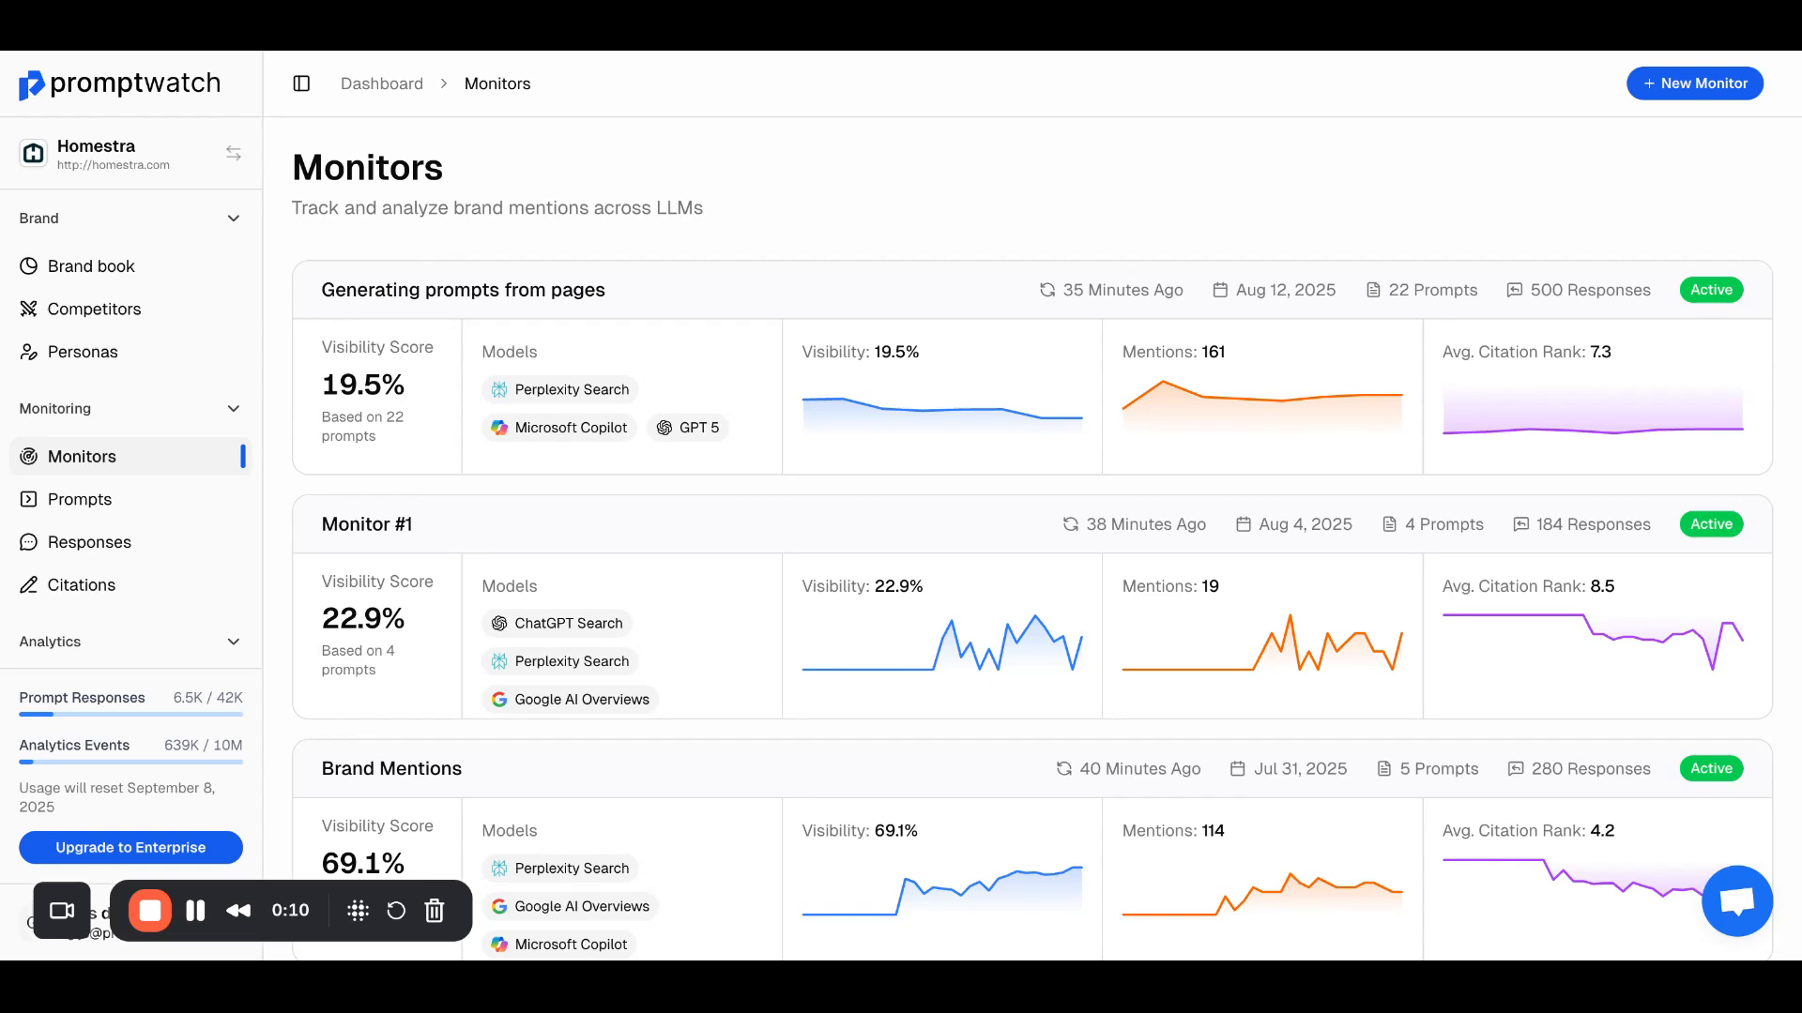
Step: Review the Homestra brand book, including its website, descriptions, industry and key features
click(148, 266)
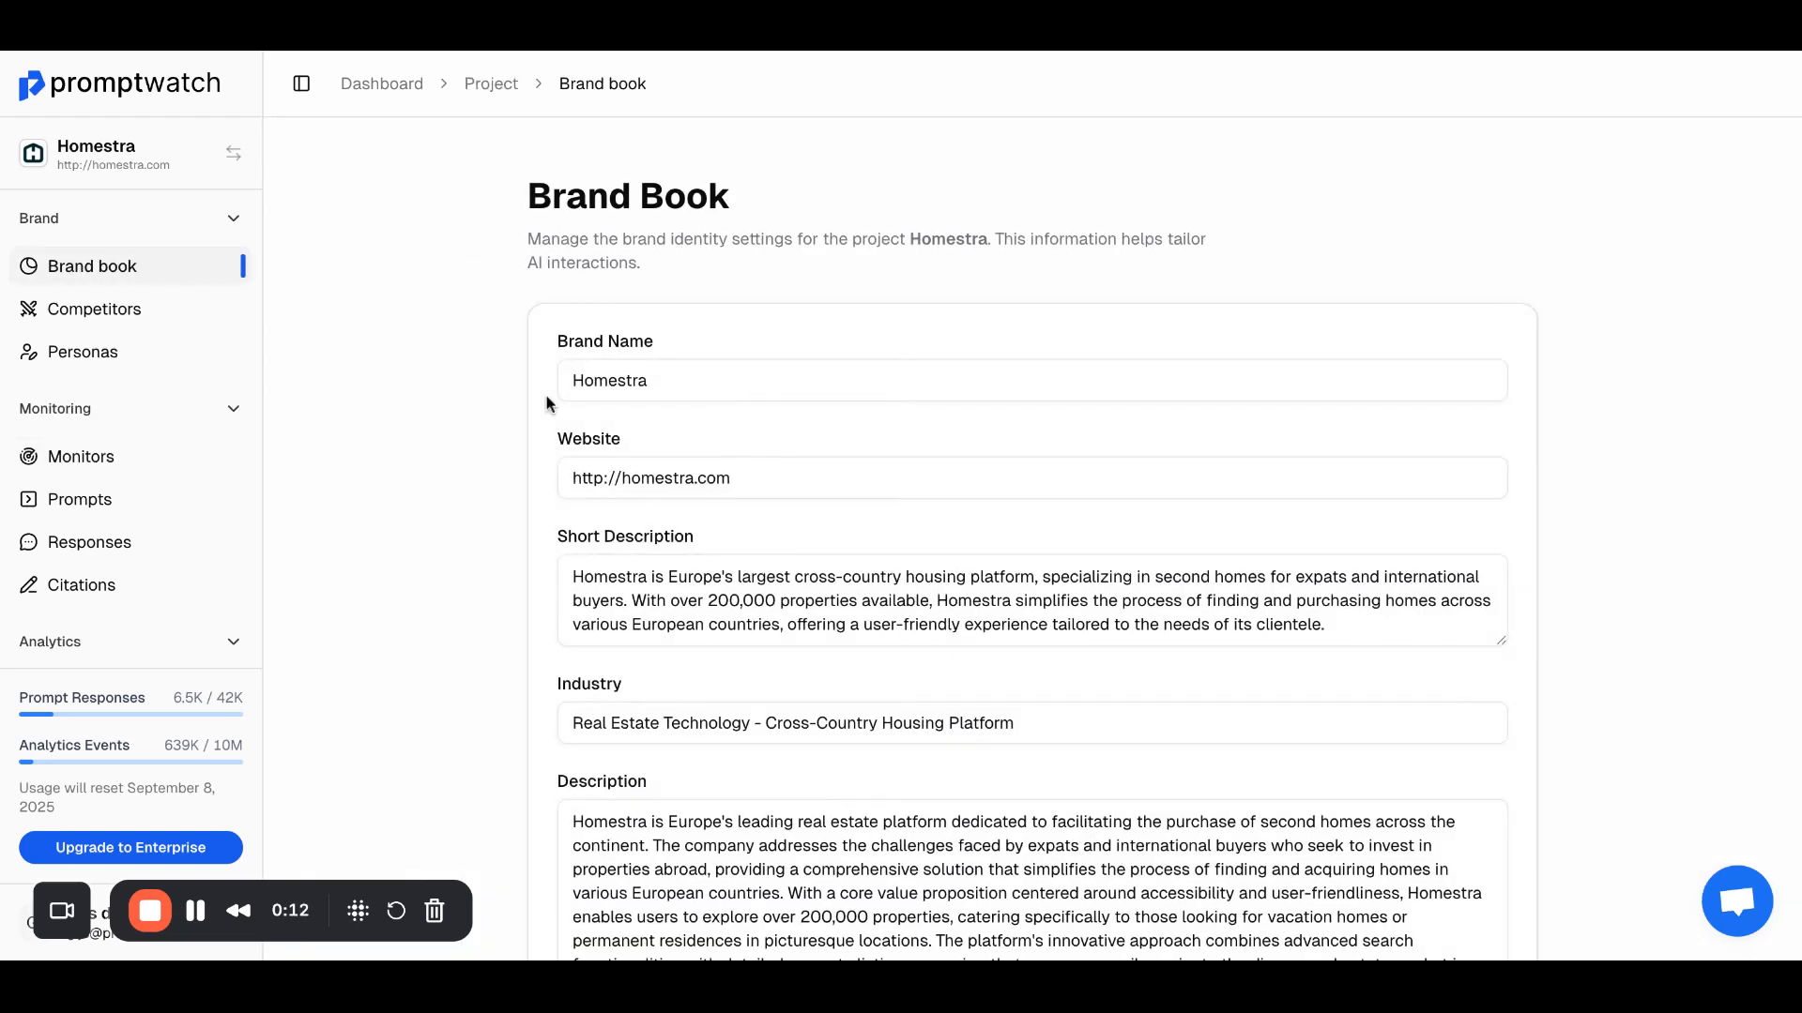
scroll(546, 404, down, 7)
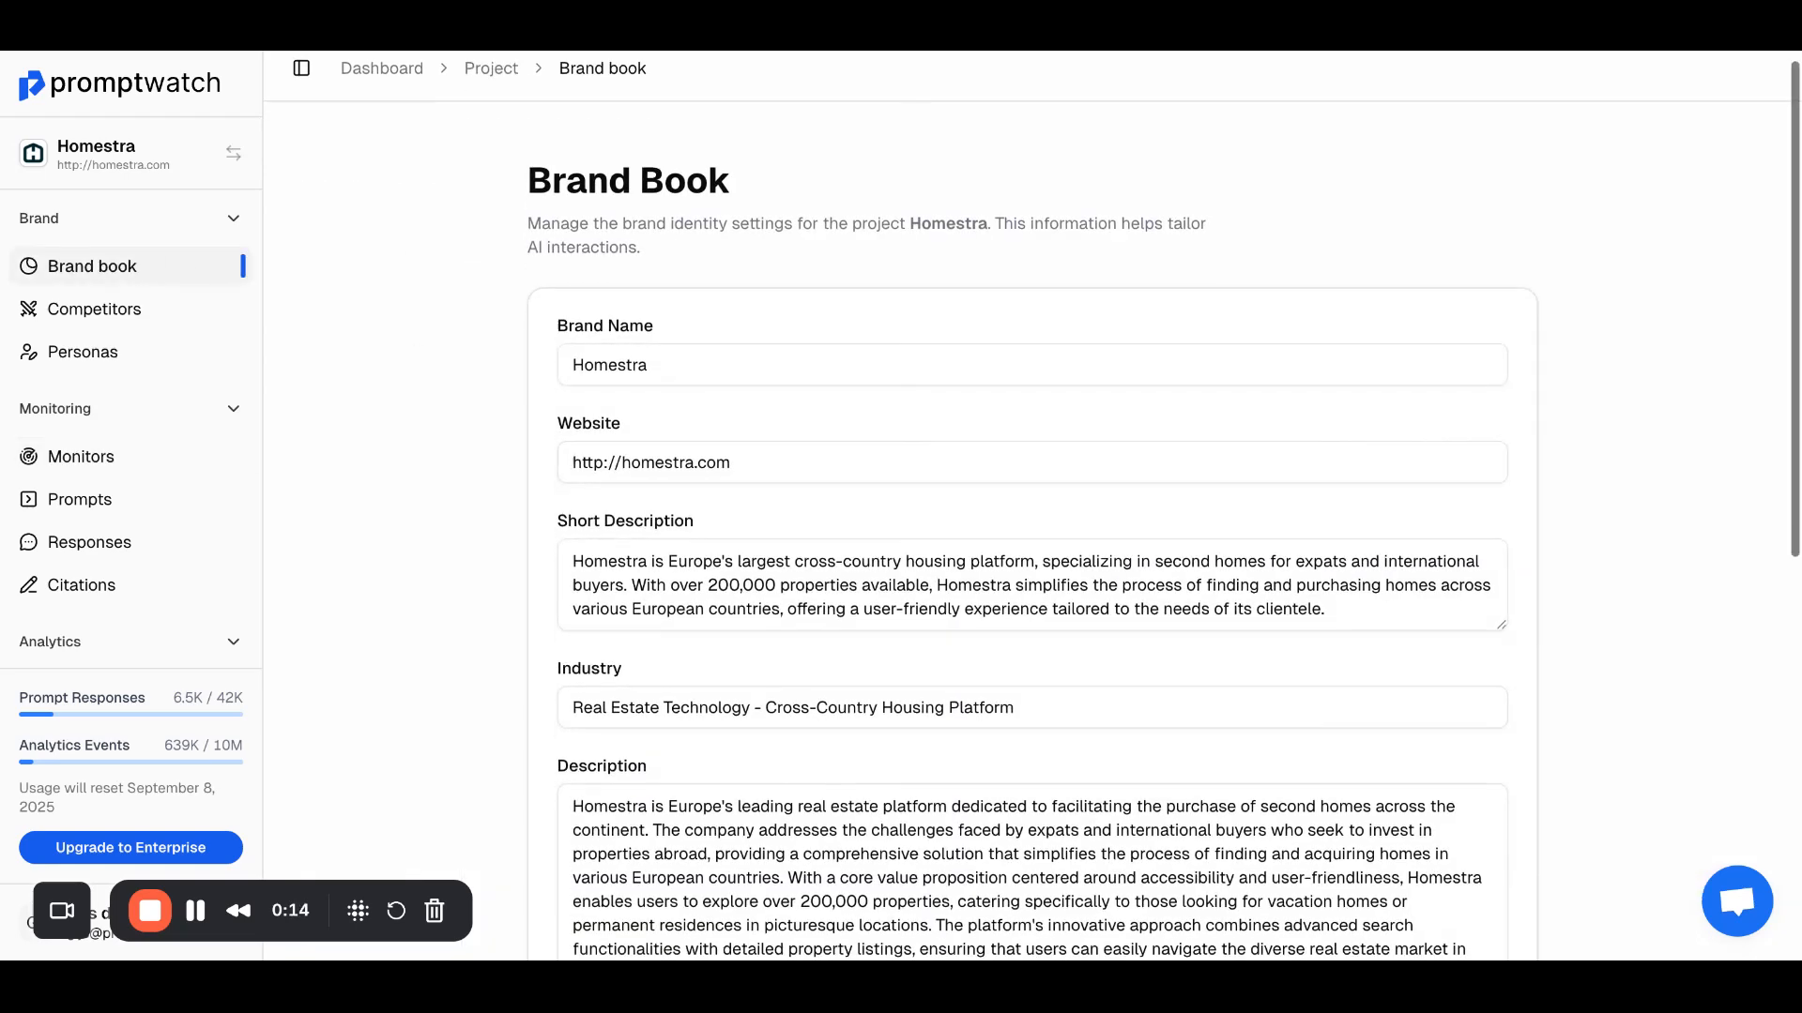
scroll(546, 404, up, 7)
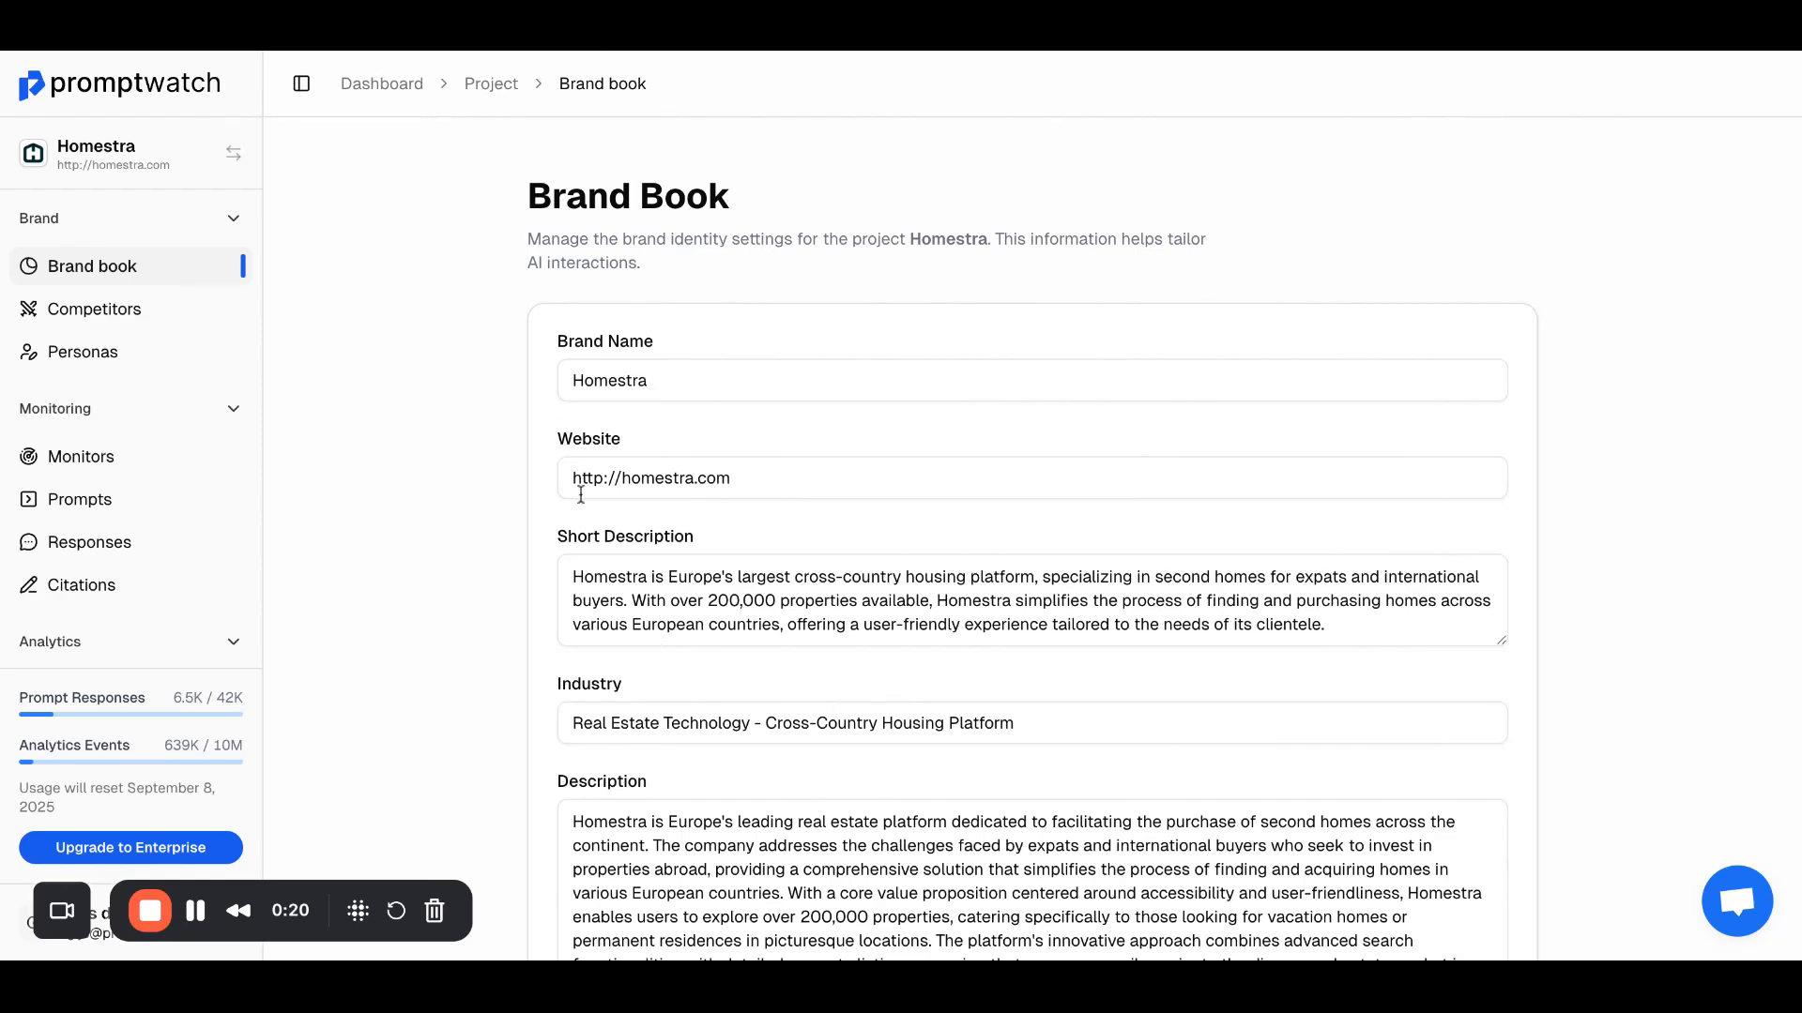
scroll(581, 494, down, 4)
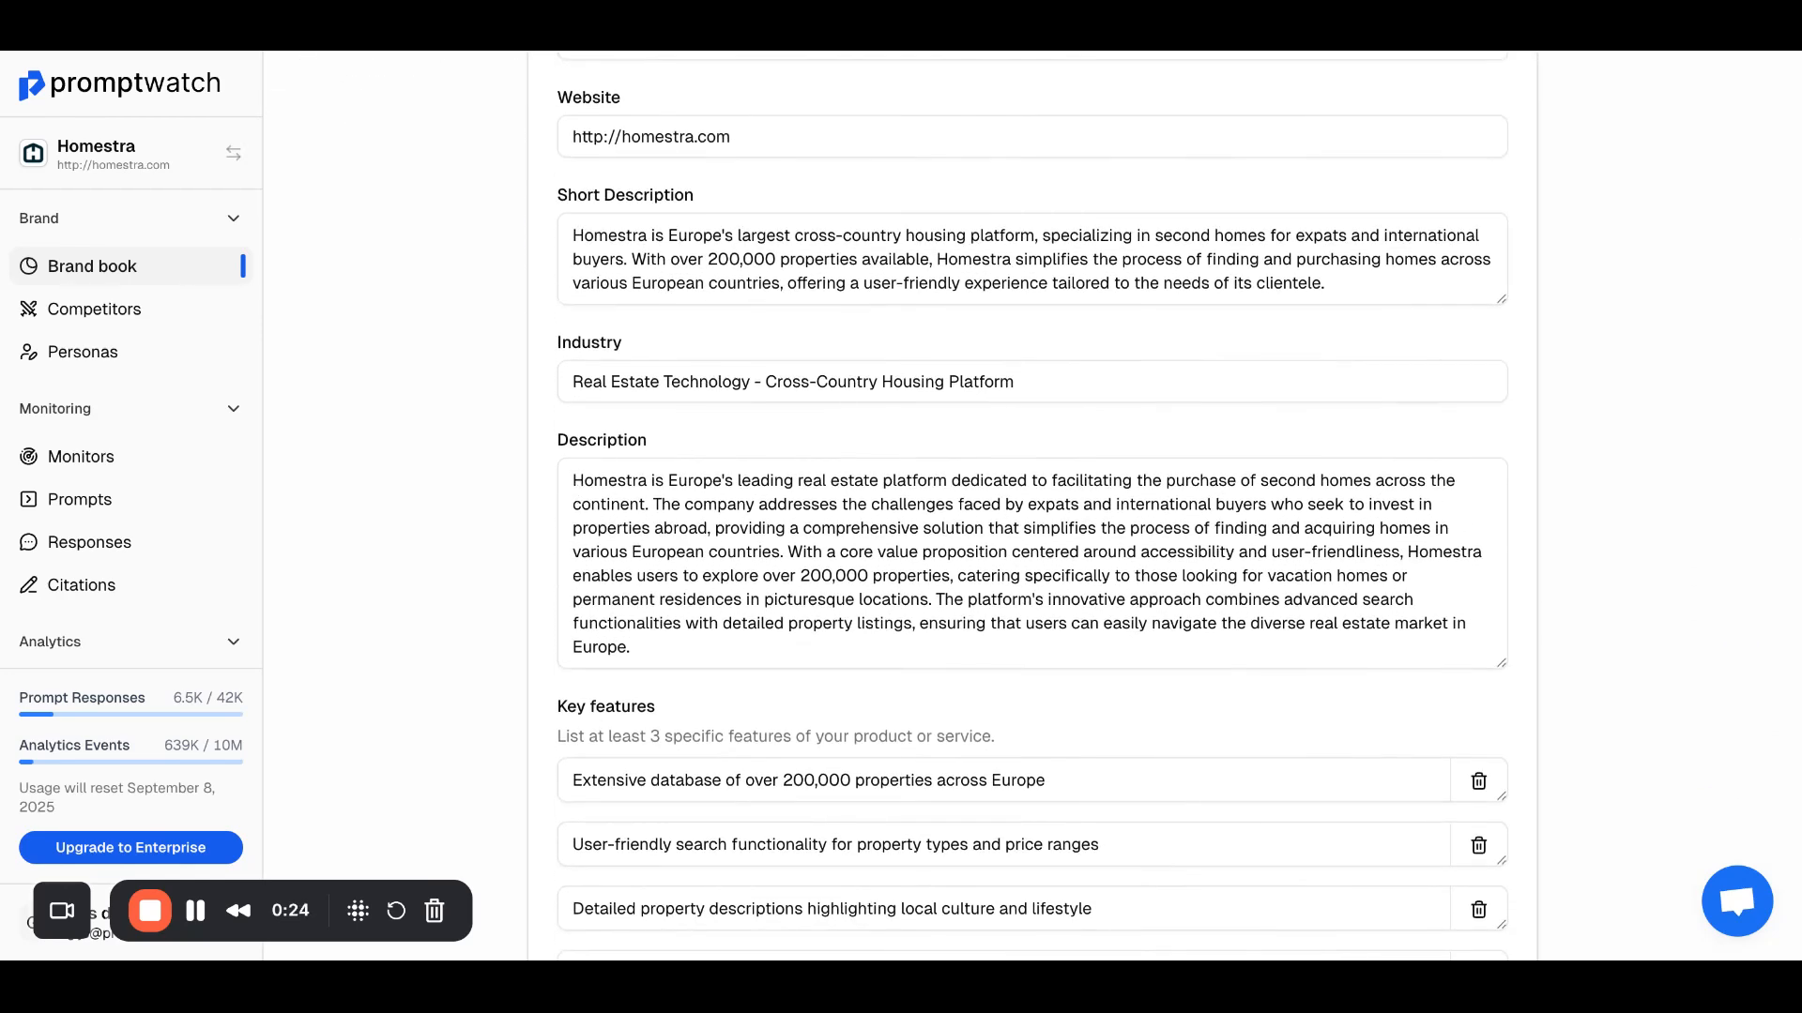
Step: Review the competitors list with its brand relations and look at the form for adding a new competitor
click(185, 321)
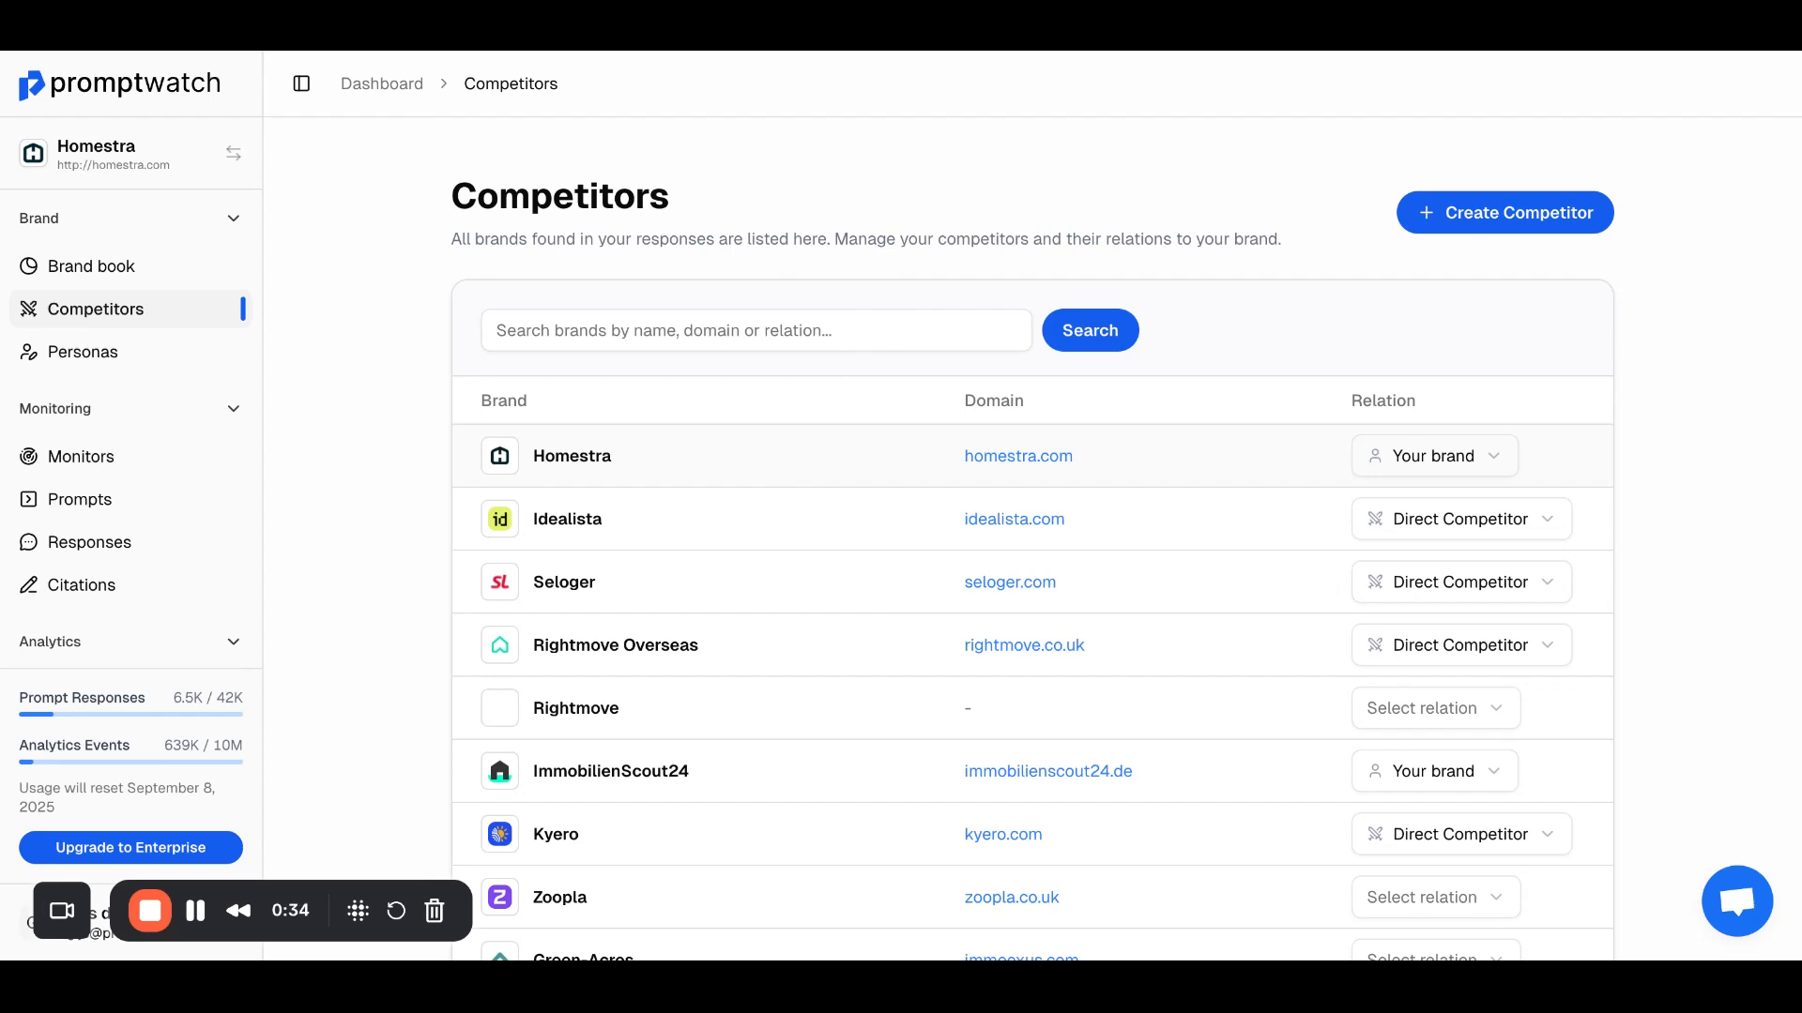
click(1512, 212)
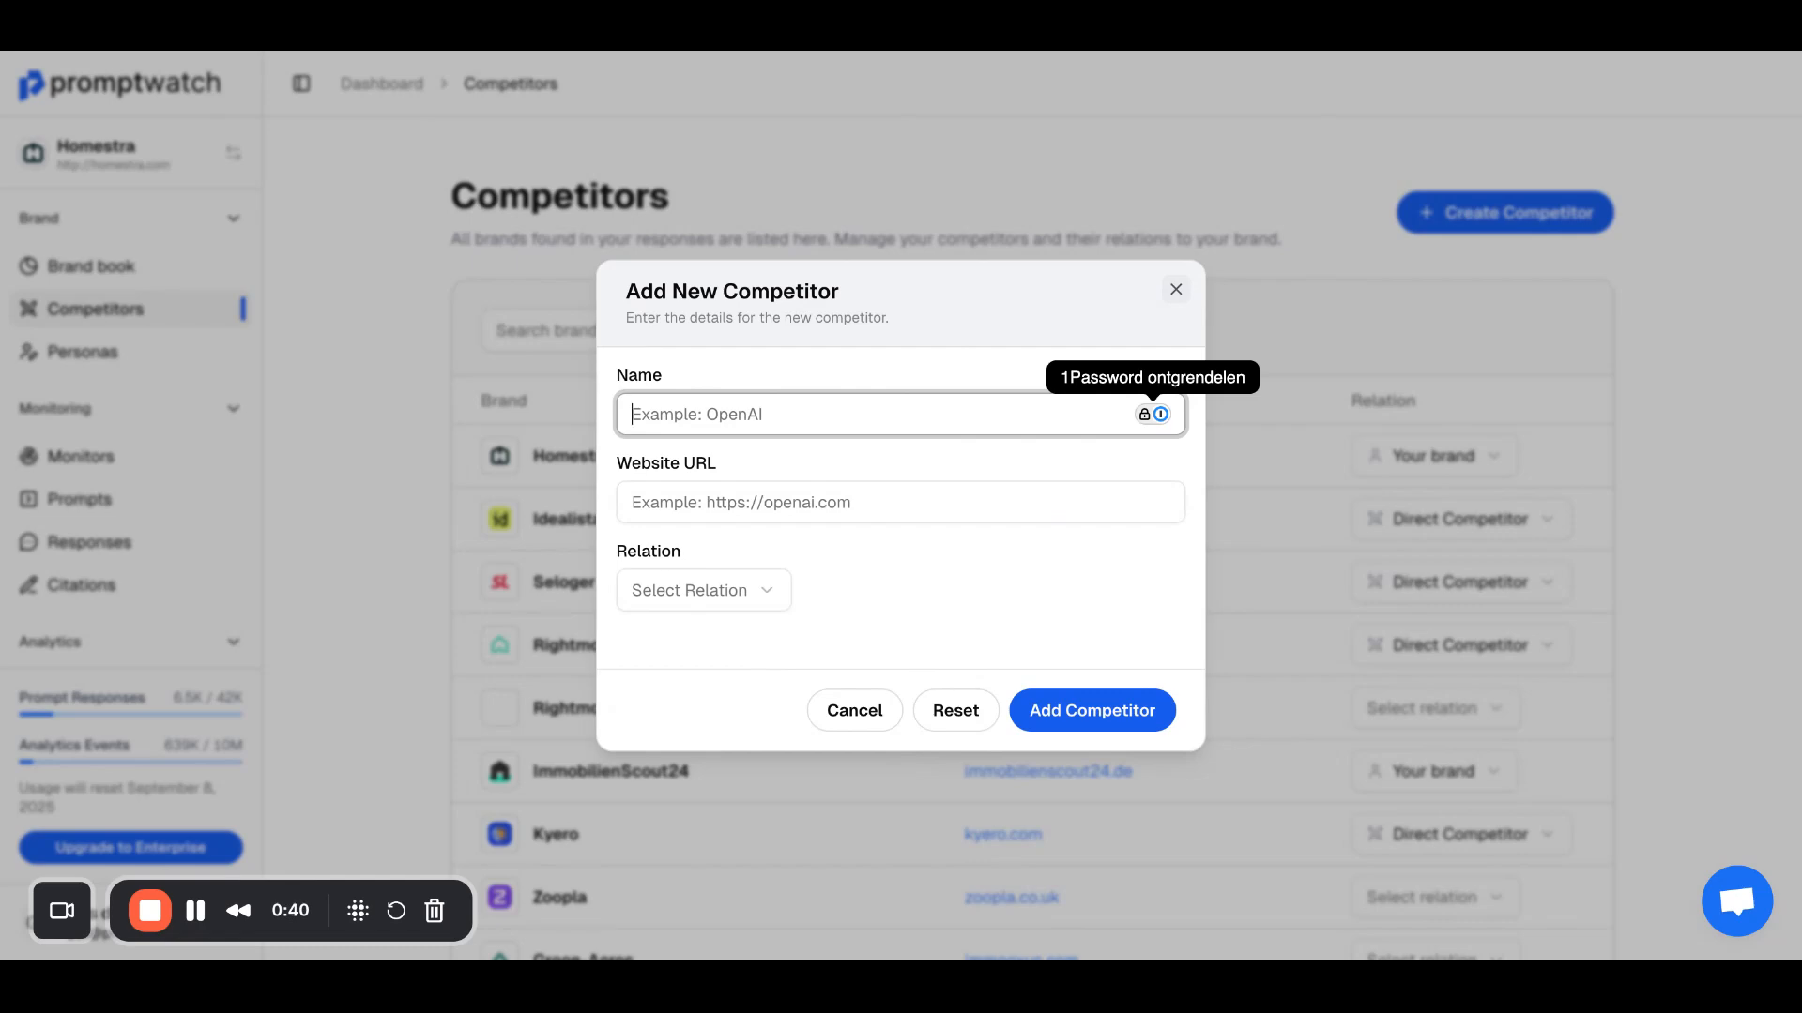
click(1175, 289)
Step: Review the project's personas and look at the form for creating a new persona
click(103, 373)
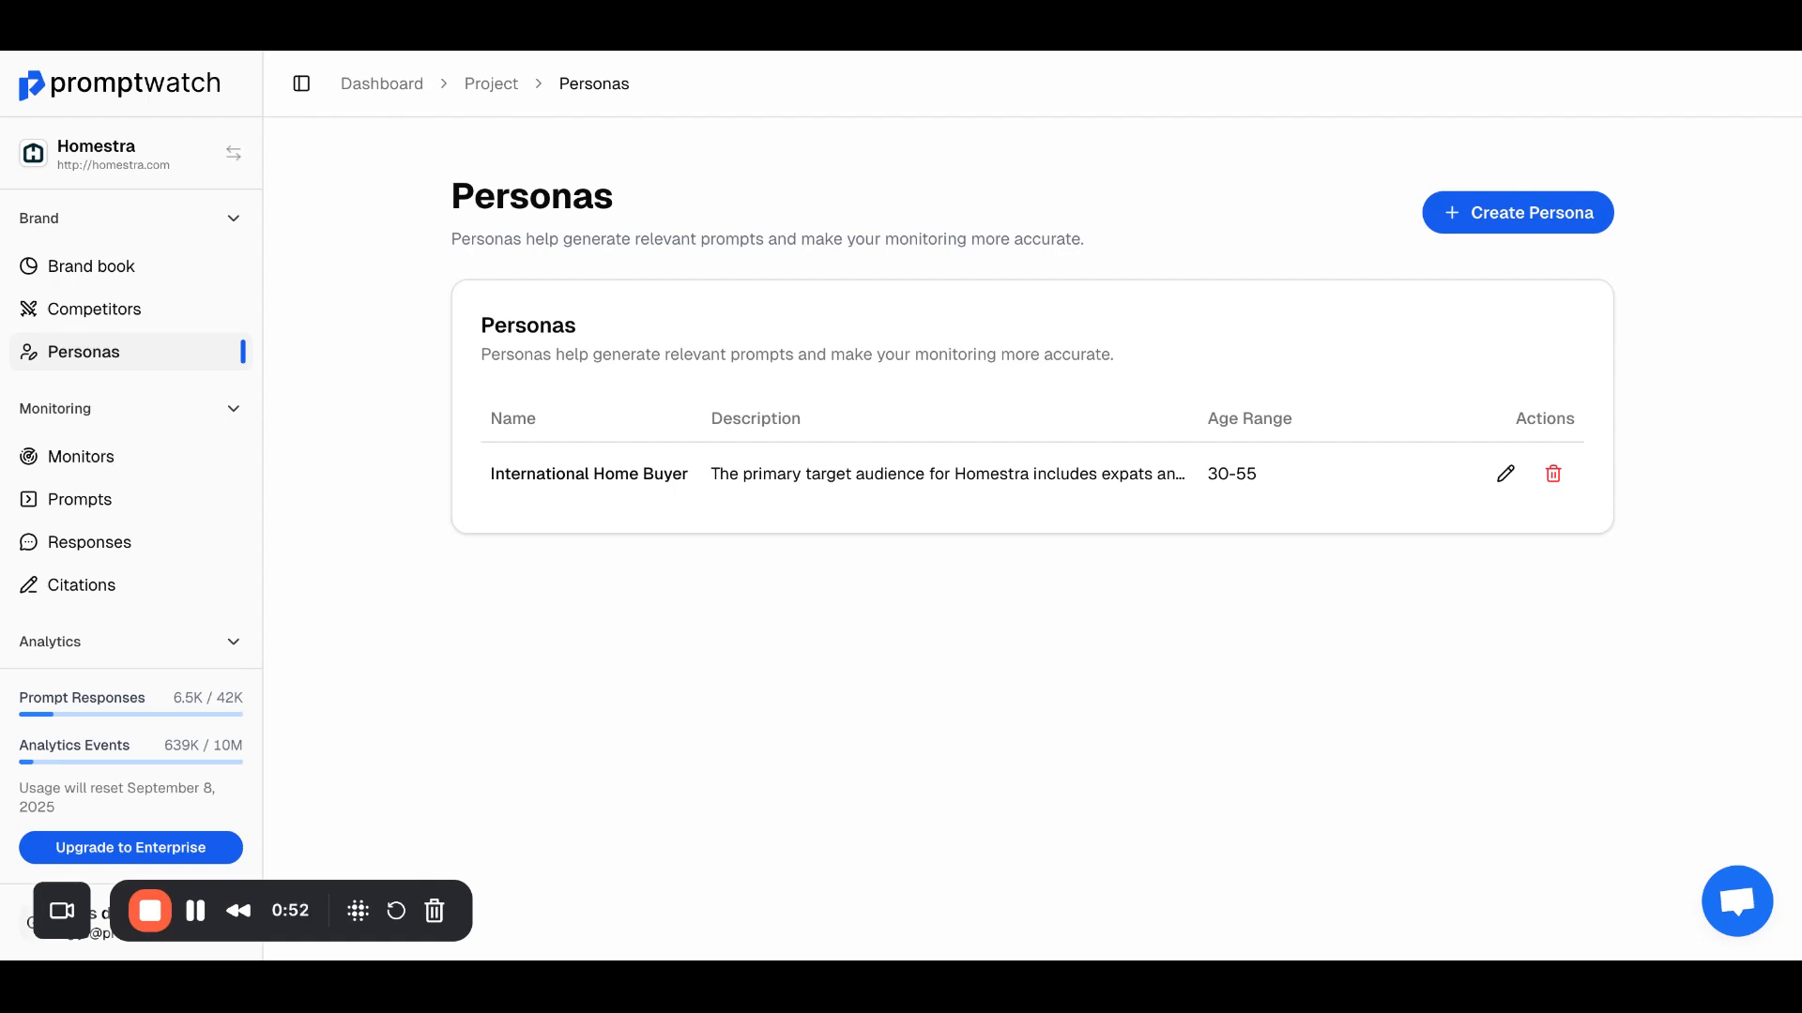
click(1507, 215)
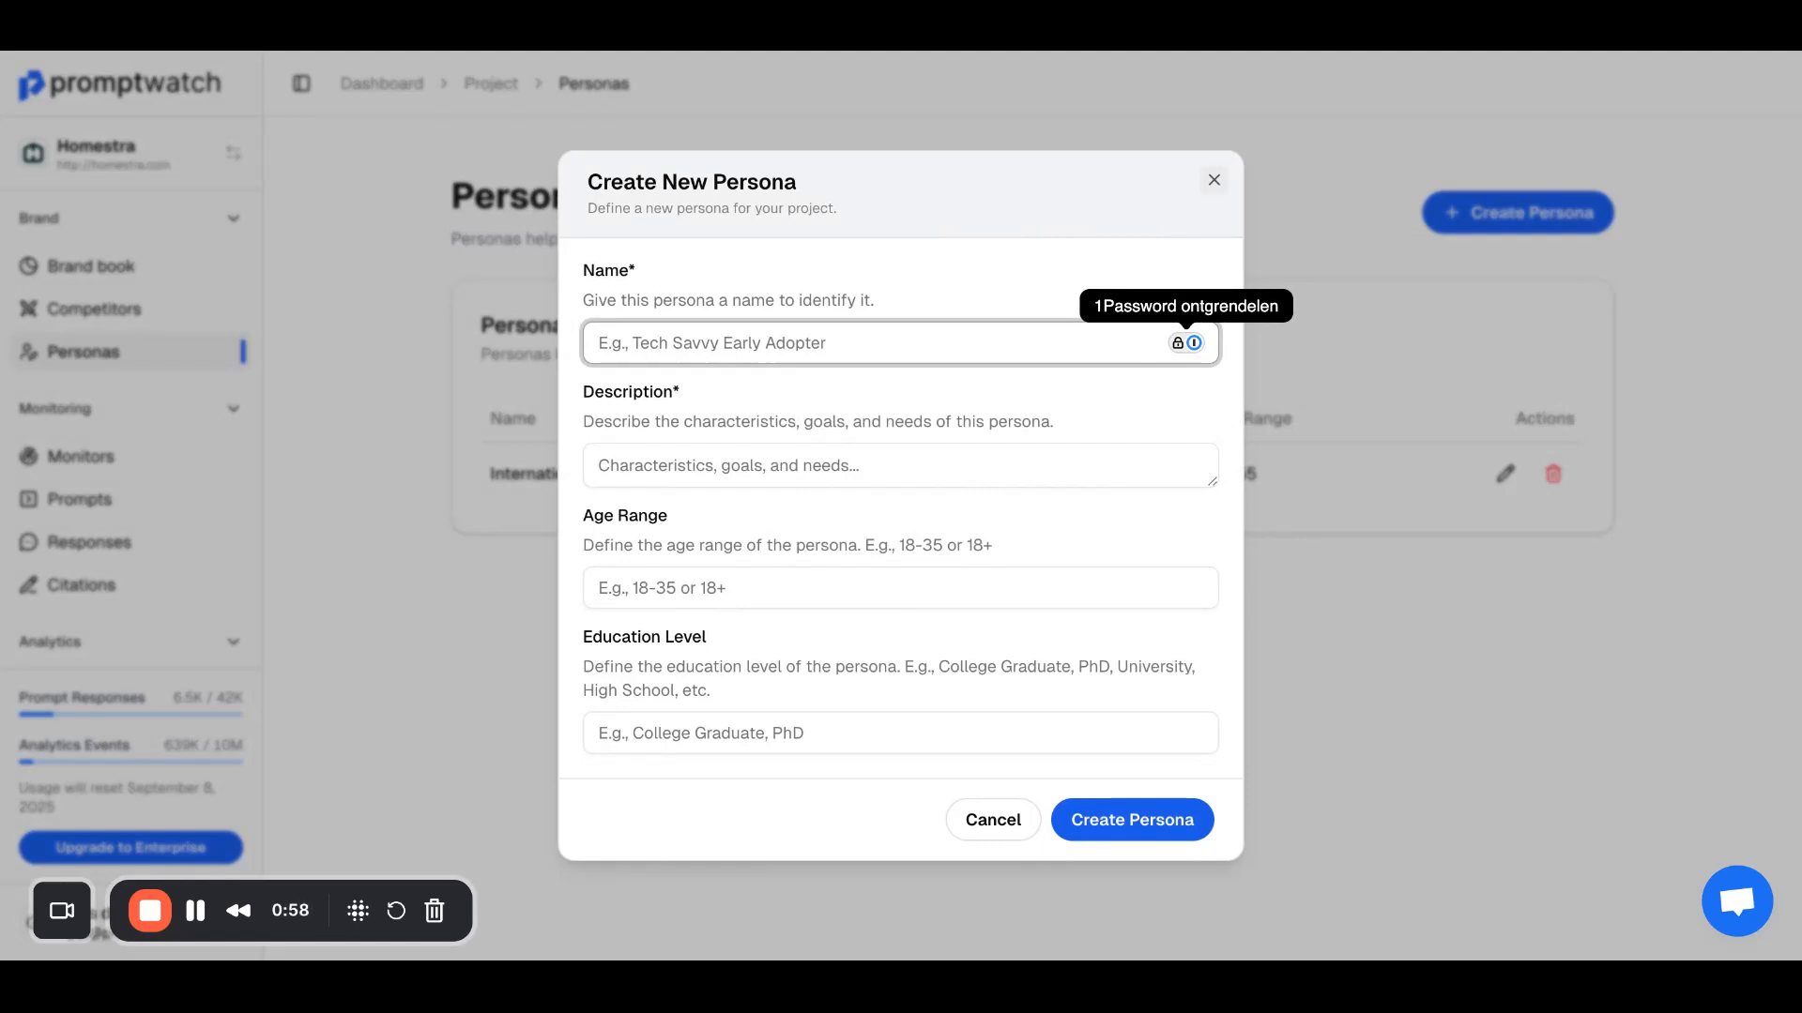
click(1214, 179)
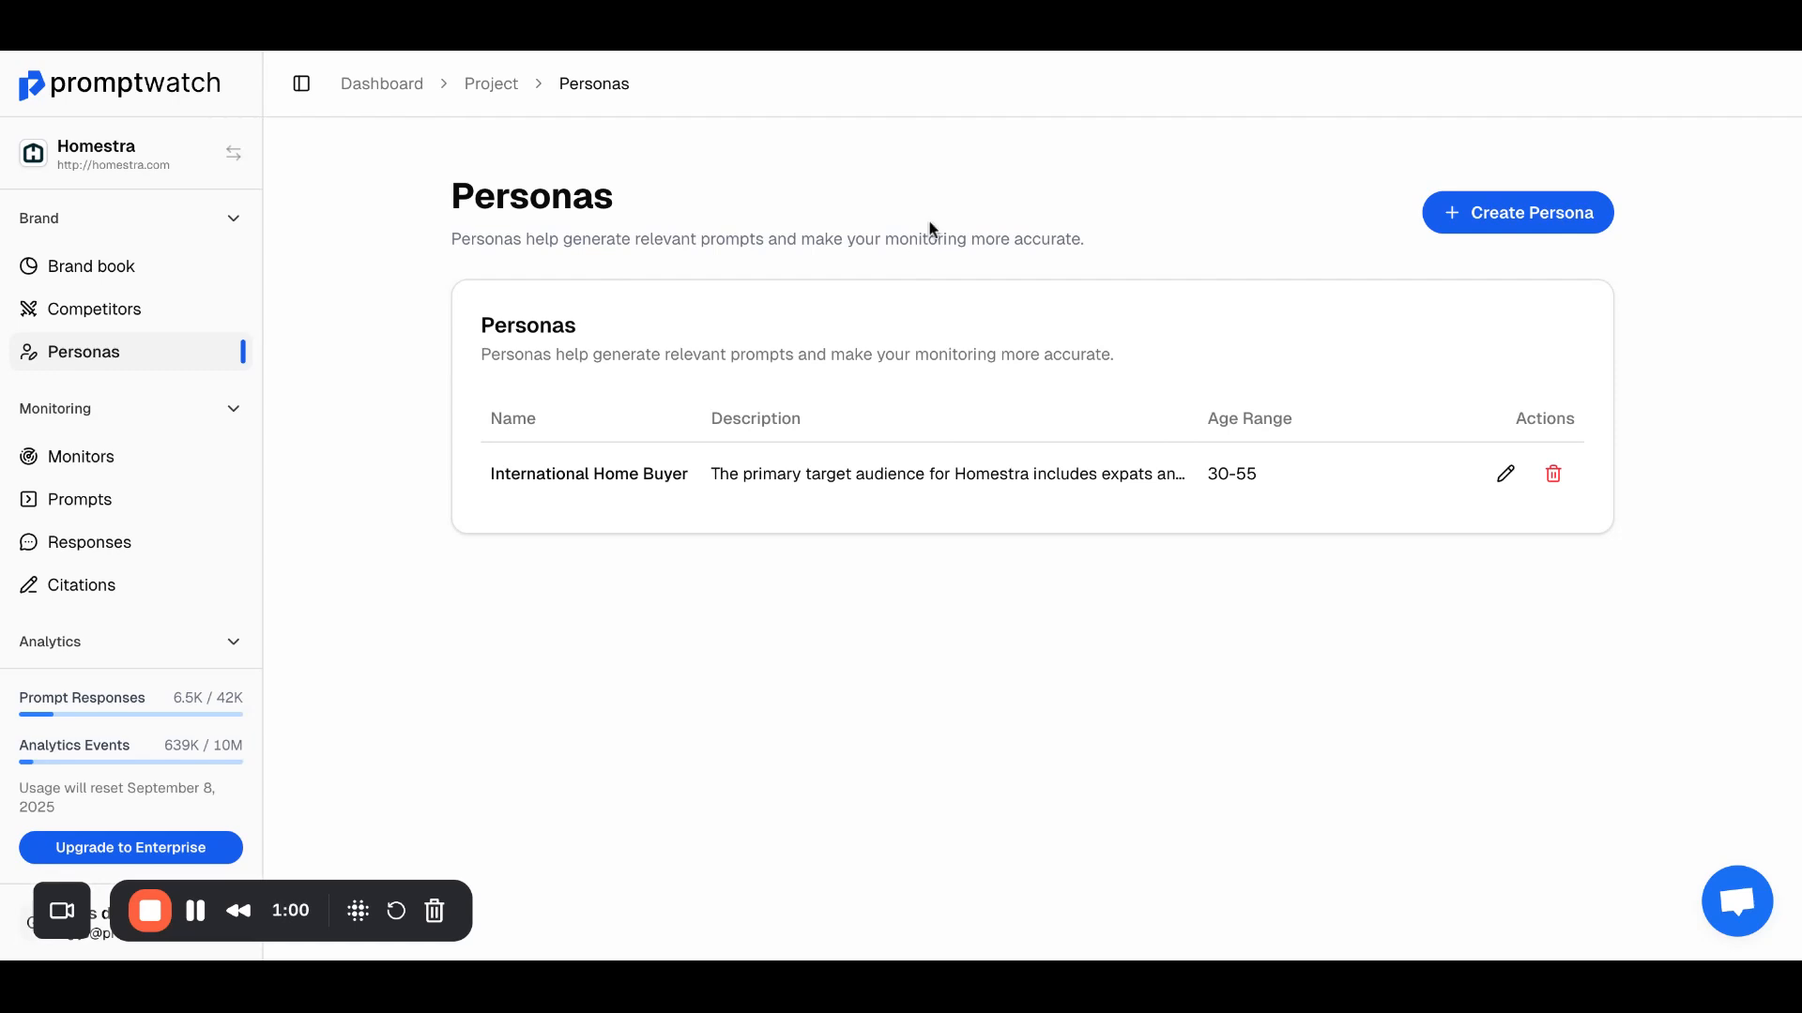
Step: Look through the existing monitors and the list of all prompts
click(186, 464)
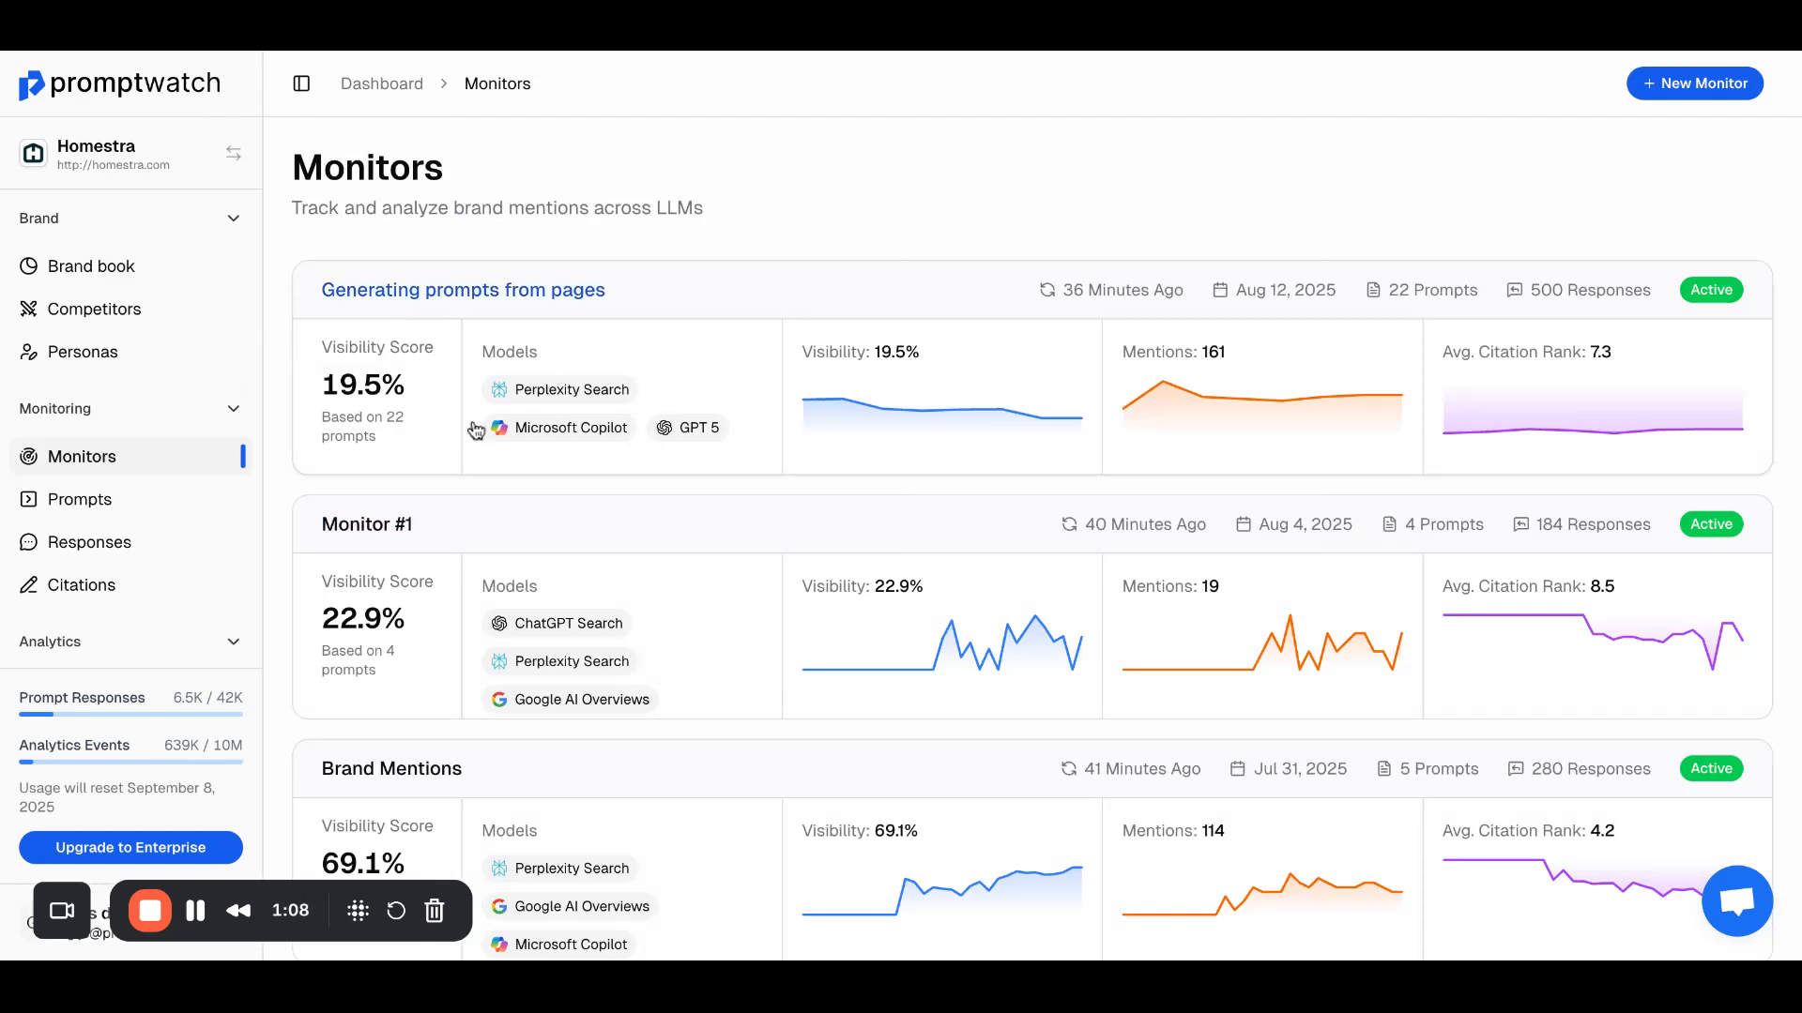
scroll(475, 430, down, 7)
scroll(475, 429, up, 3)
click(94, 497)
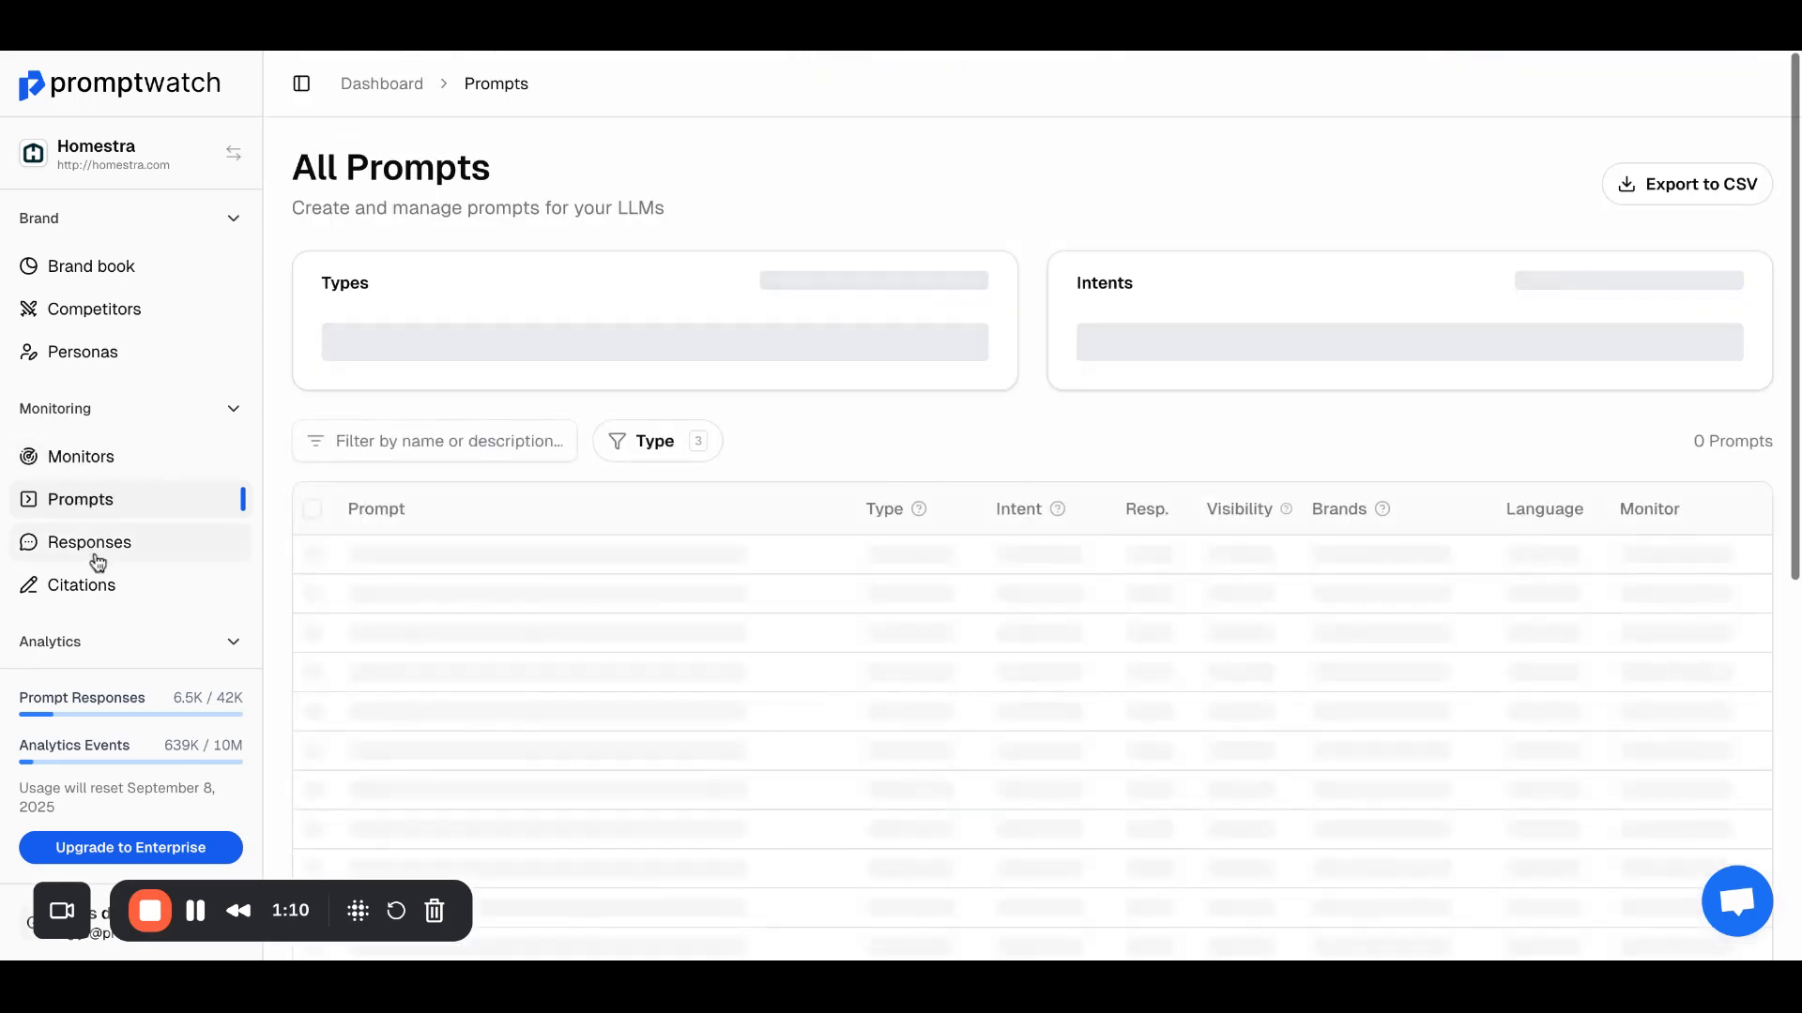
scroll(351, 519, down, 9)
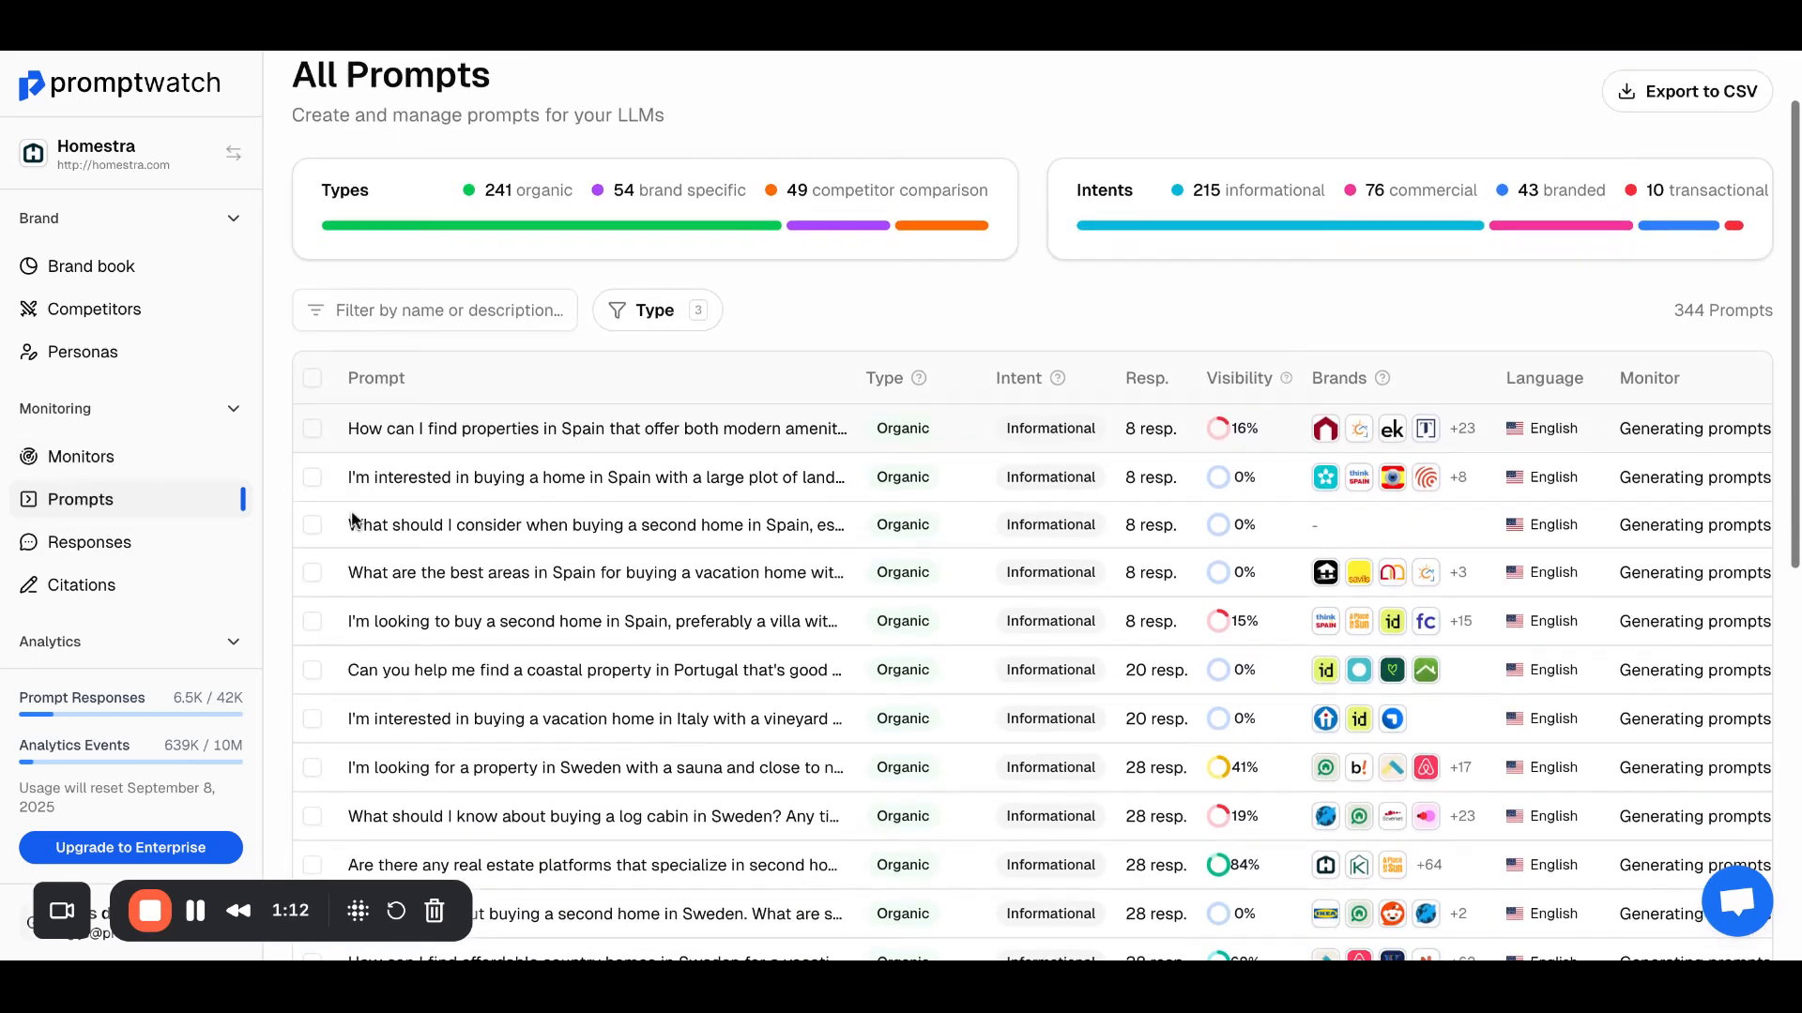
Step: Look through all LLM responses and all citations collected across the monitors
click(94, 544)
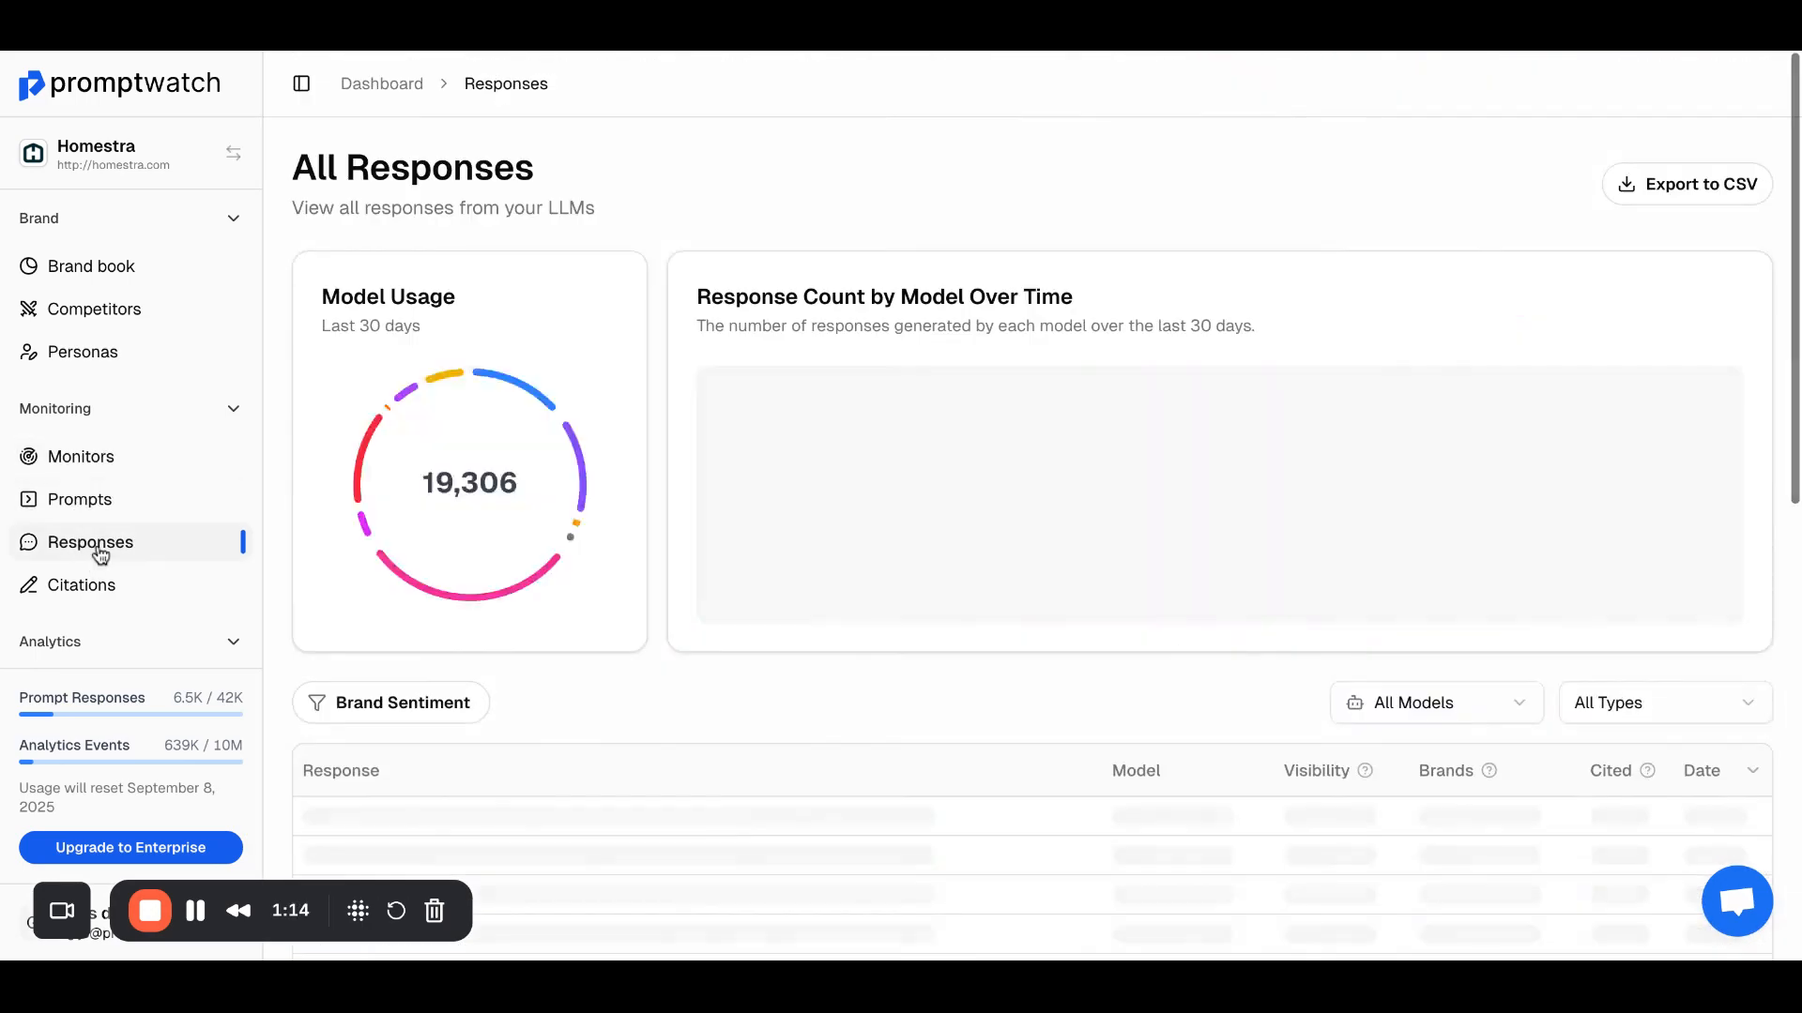
scroll(624, 697, down, 10)
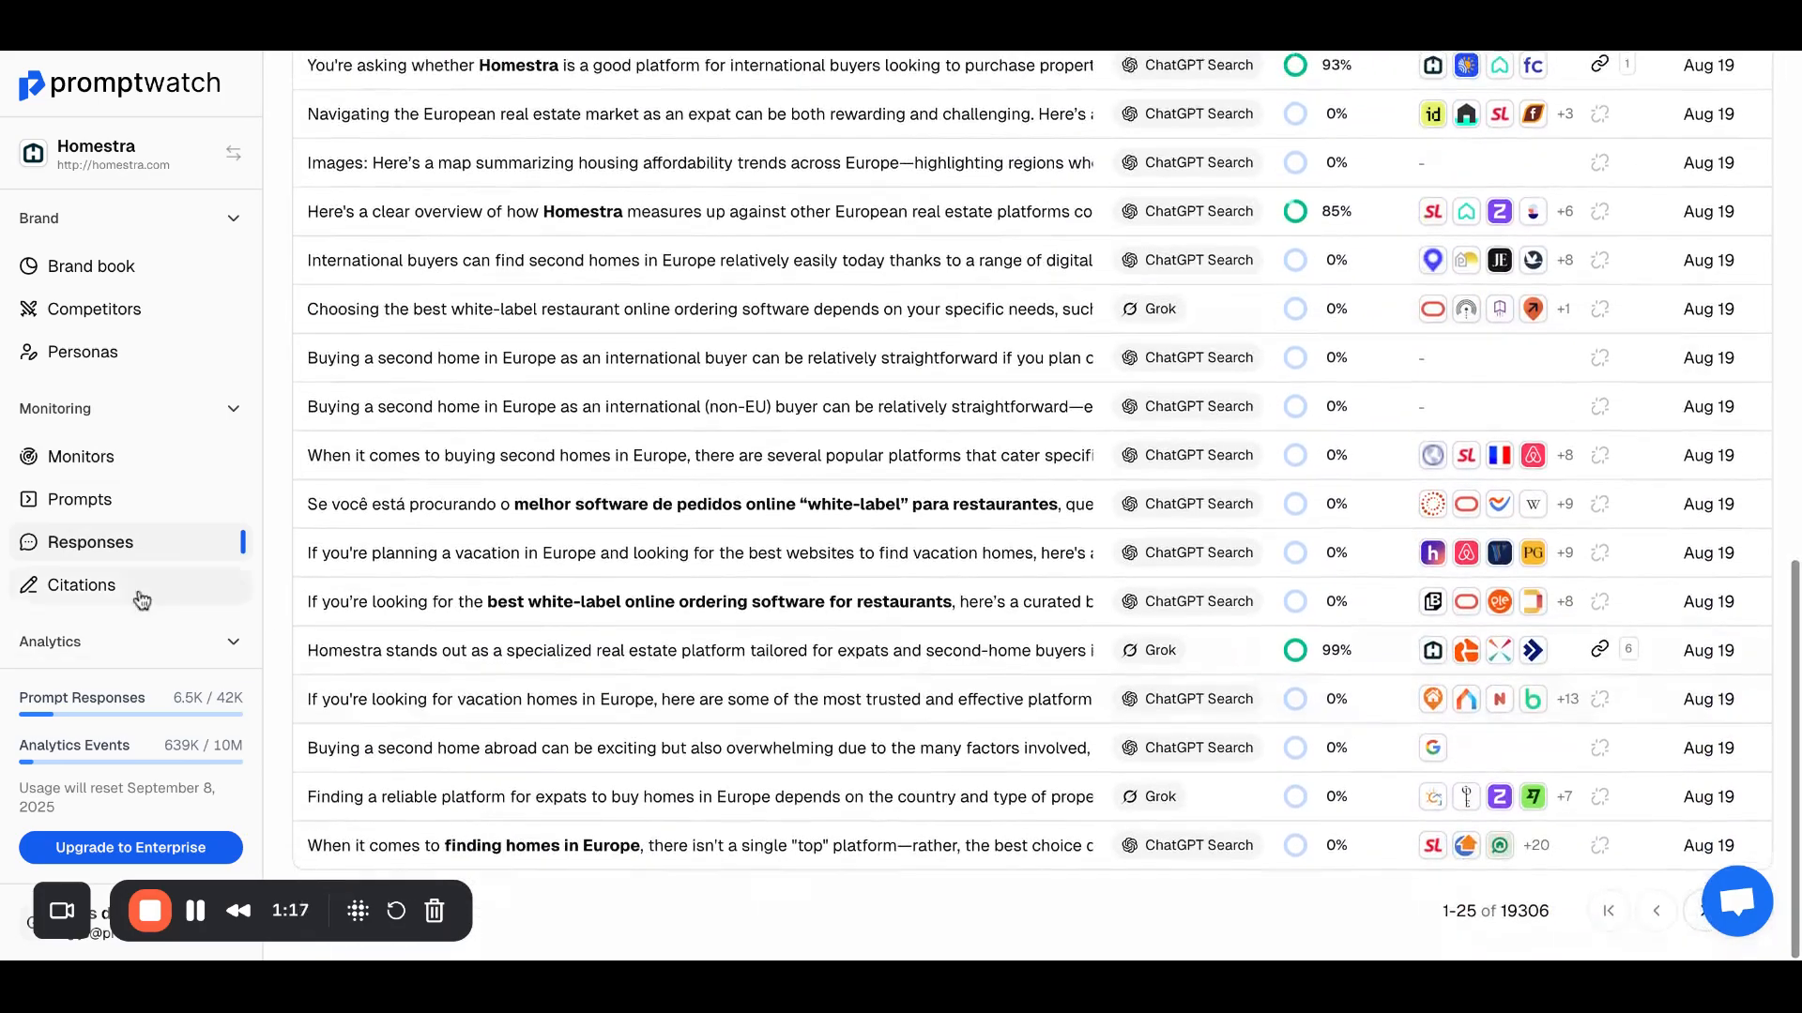
click(142, 598)
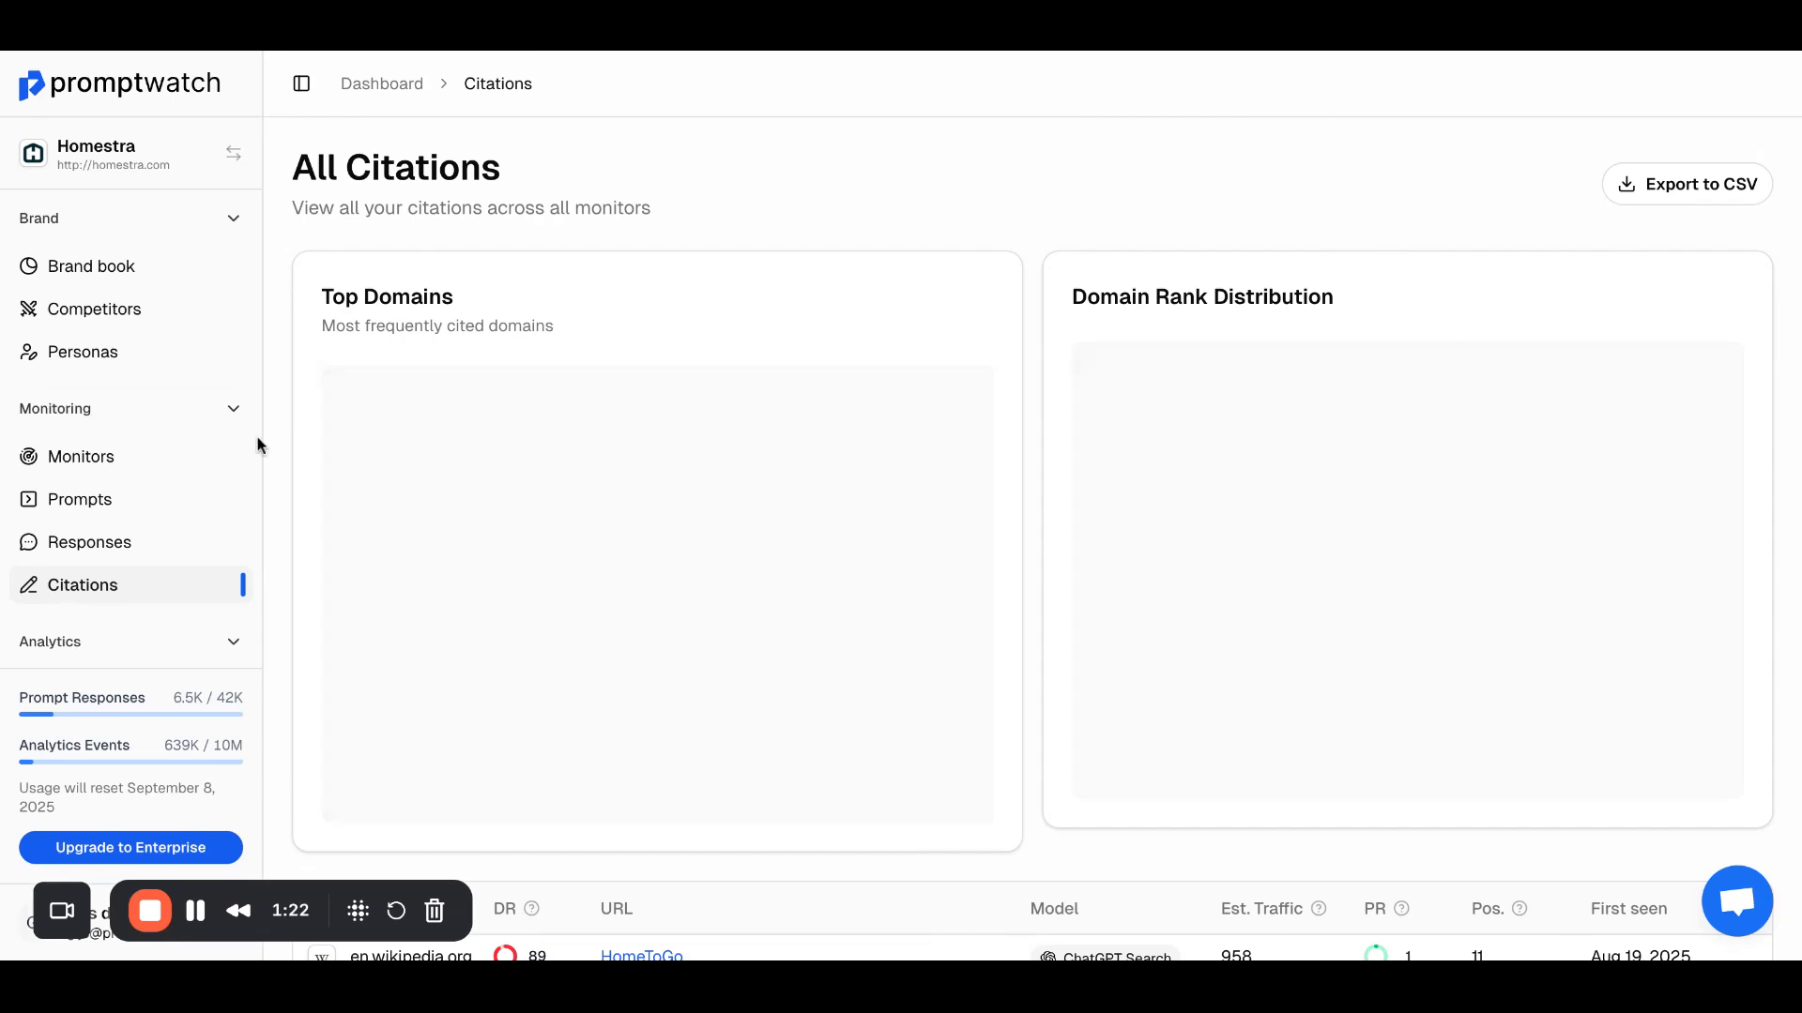
scroll(632, 624, down, 15)
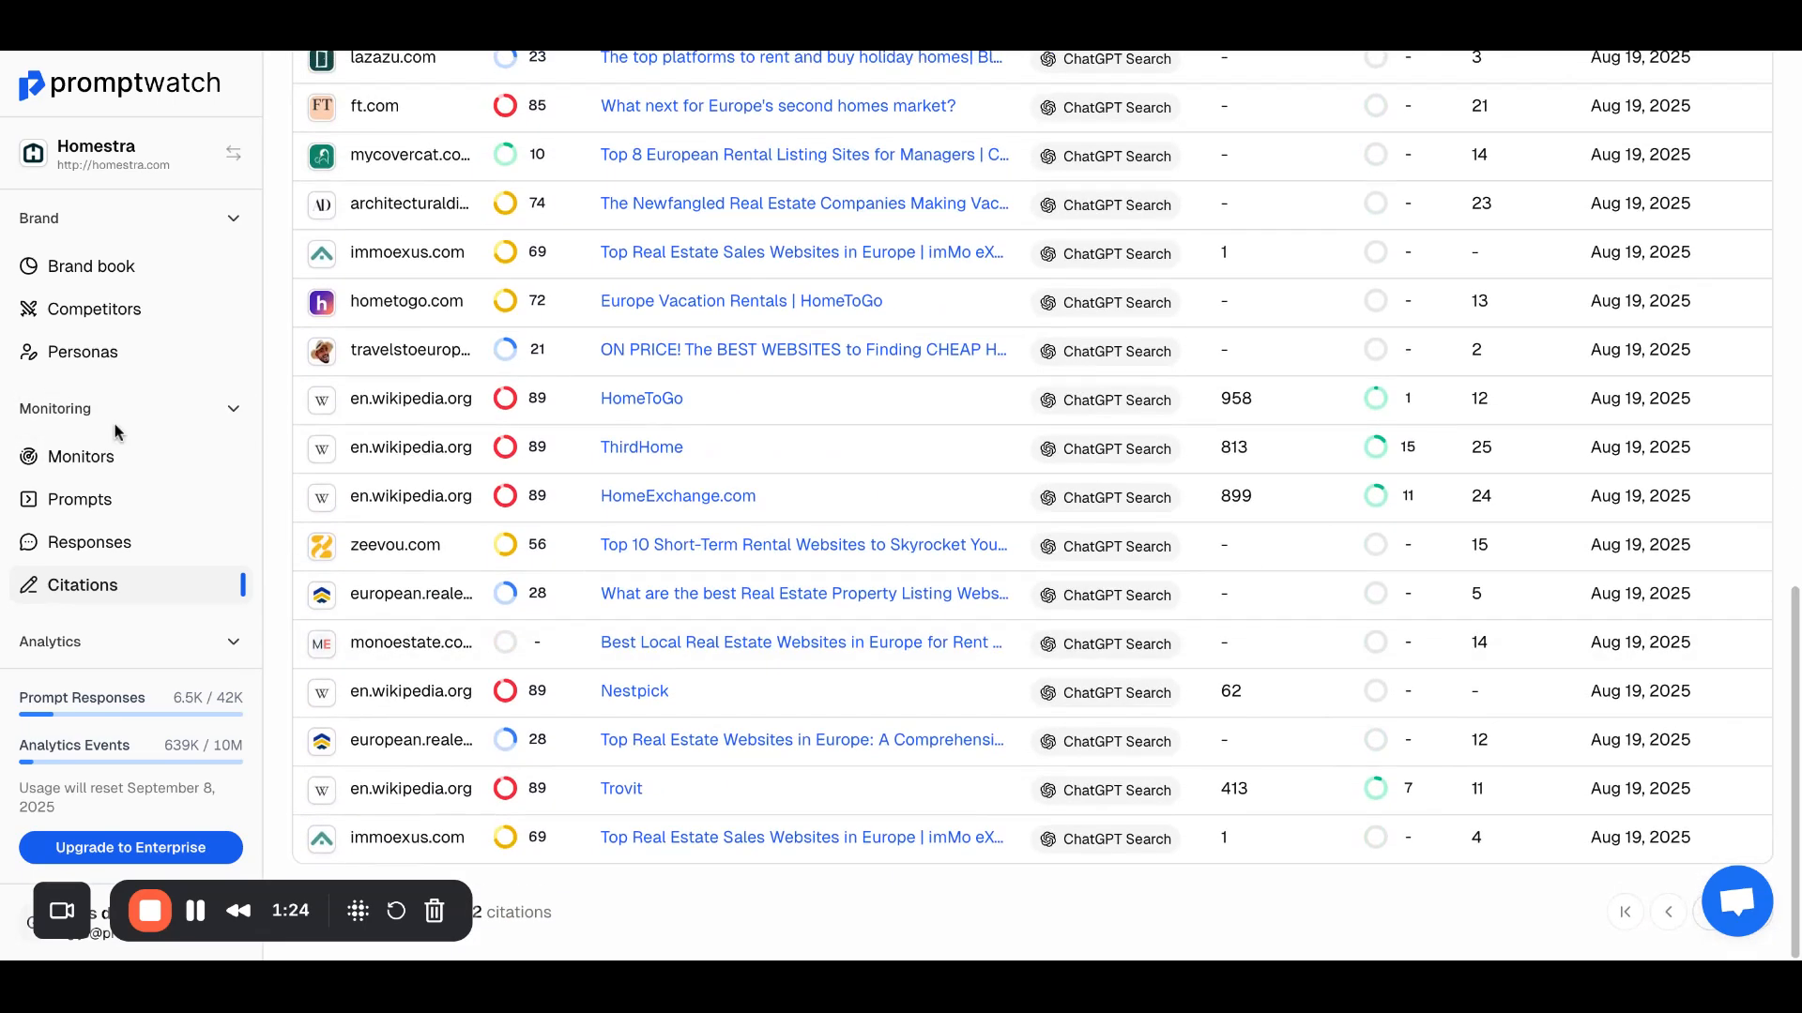
Step: Start a new monitor and name it "Second Homes in Spain"
click(113, 456)
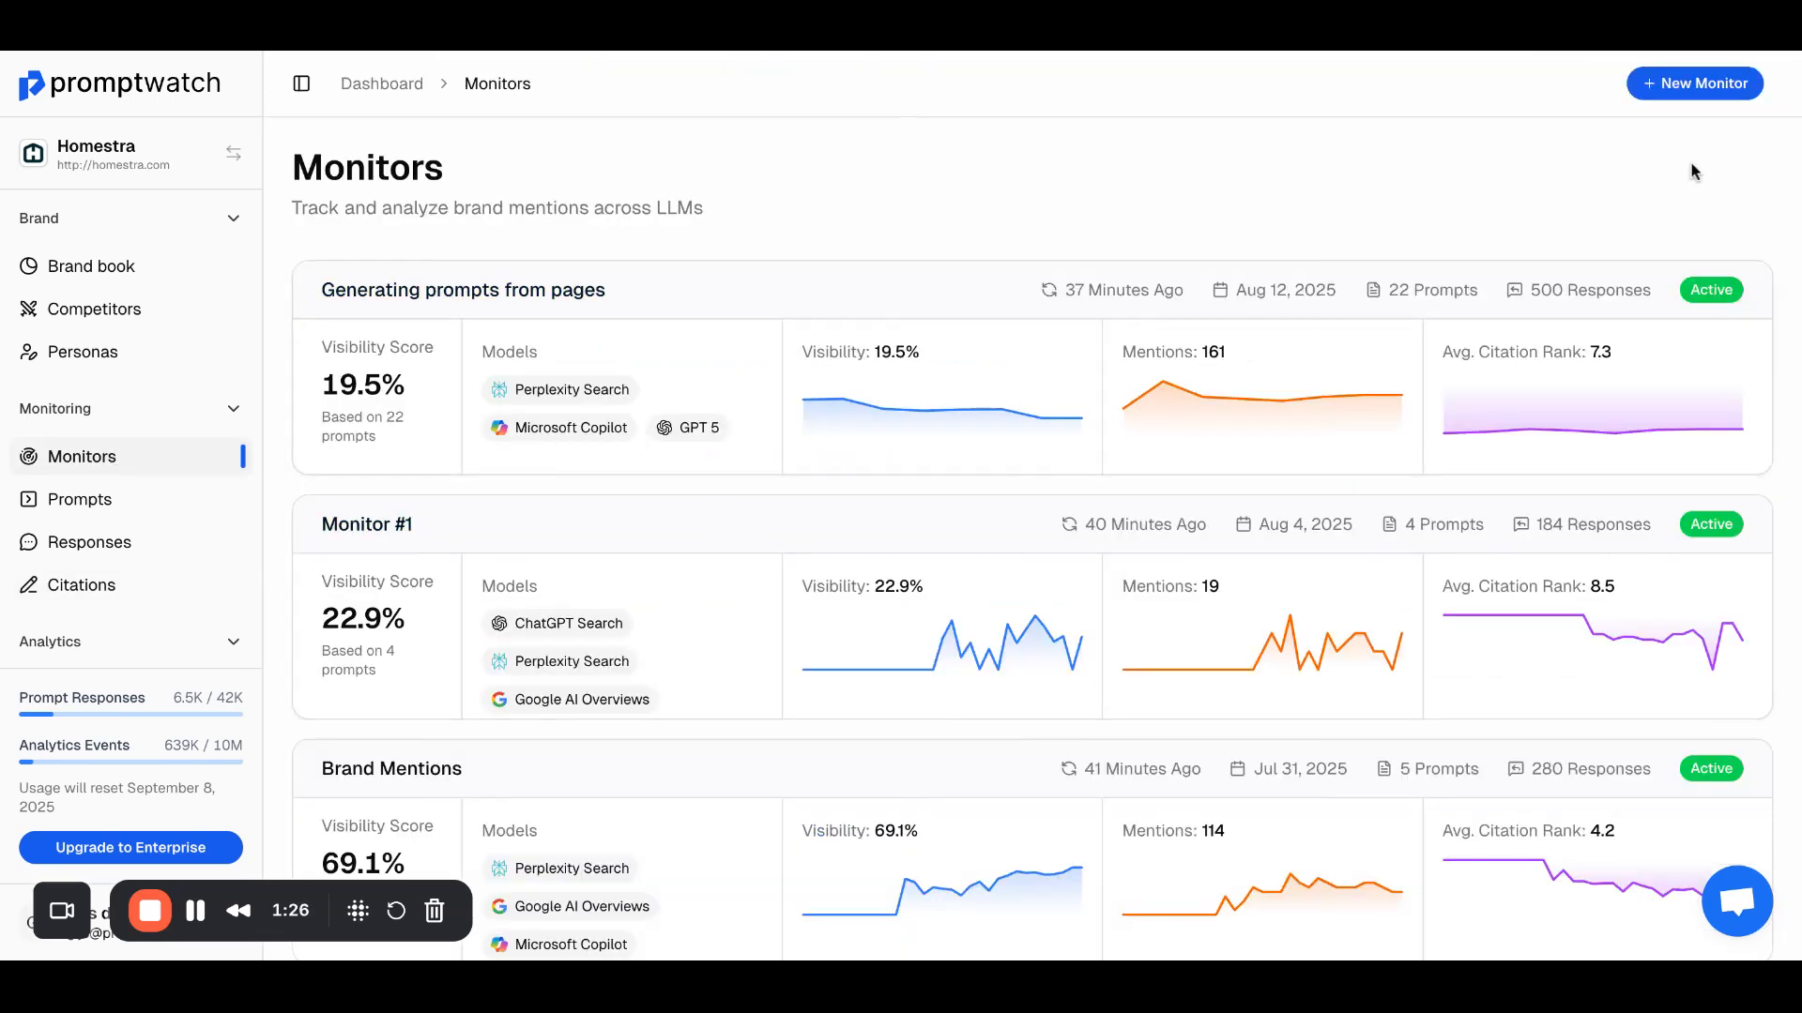
click(1706, 86)
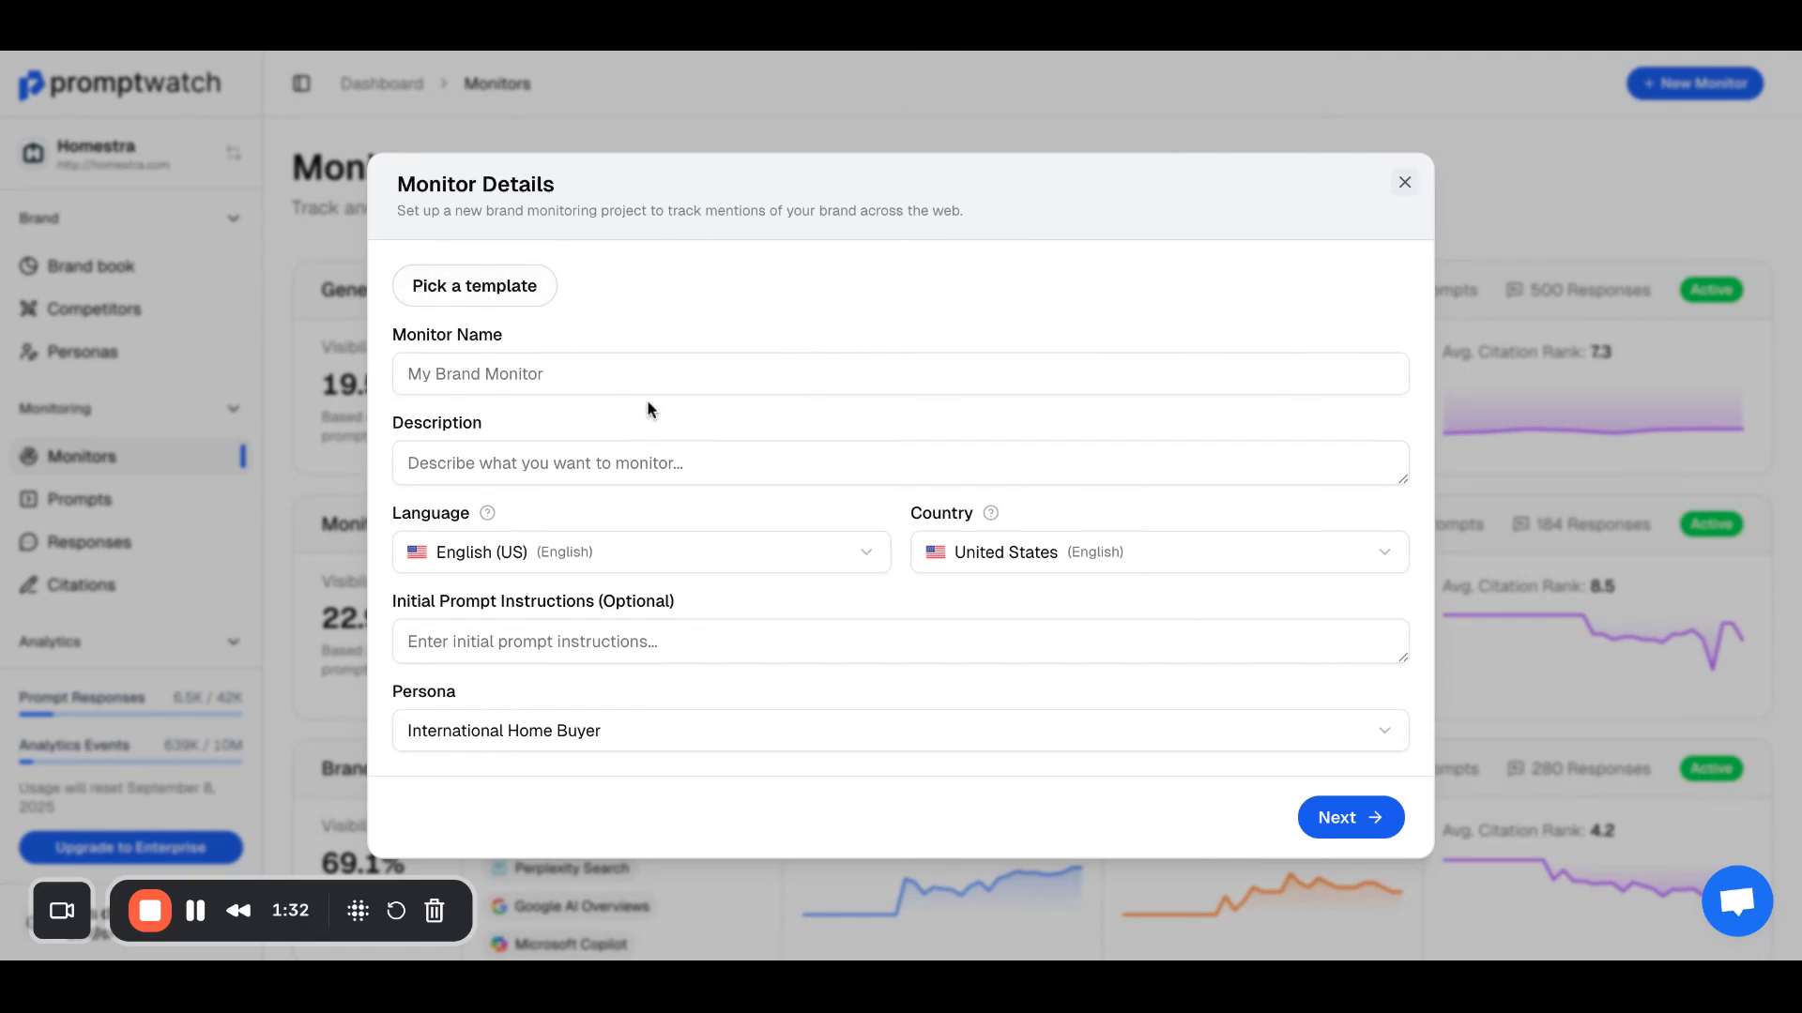
click(581, 377)
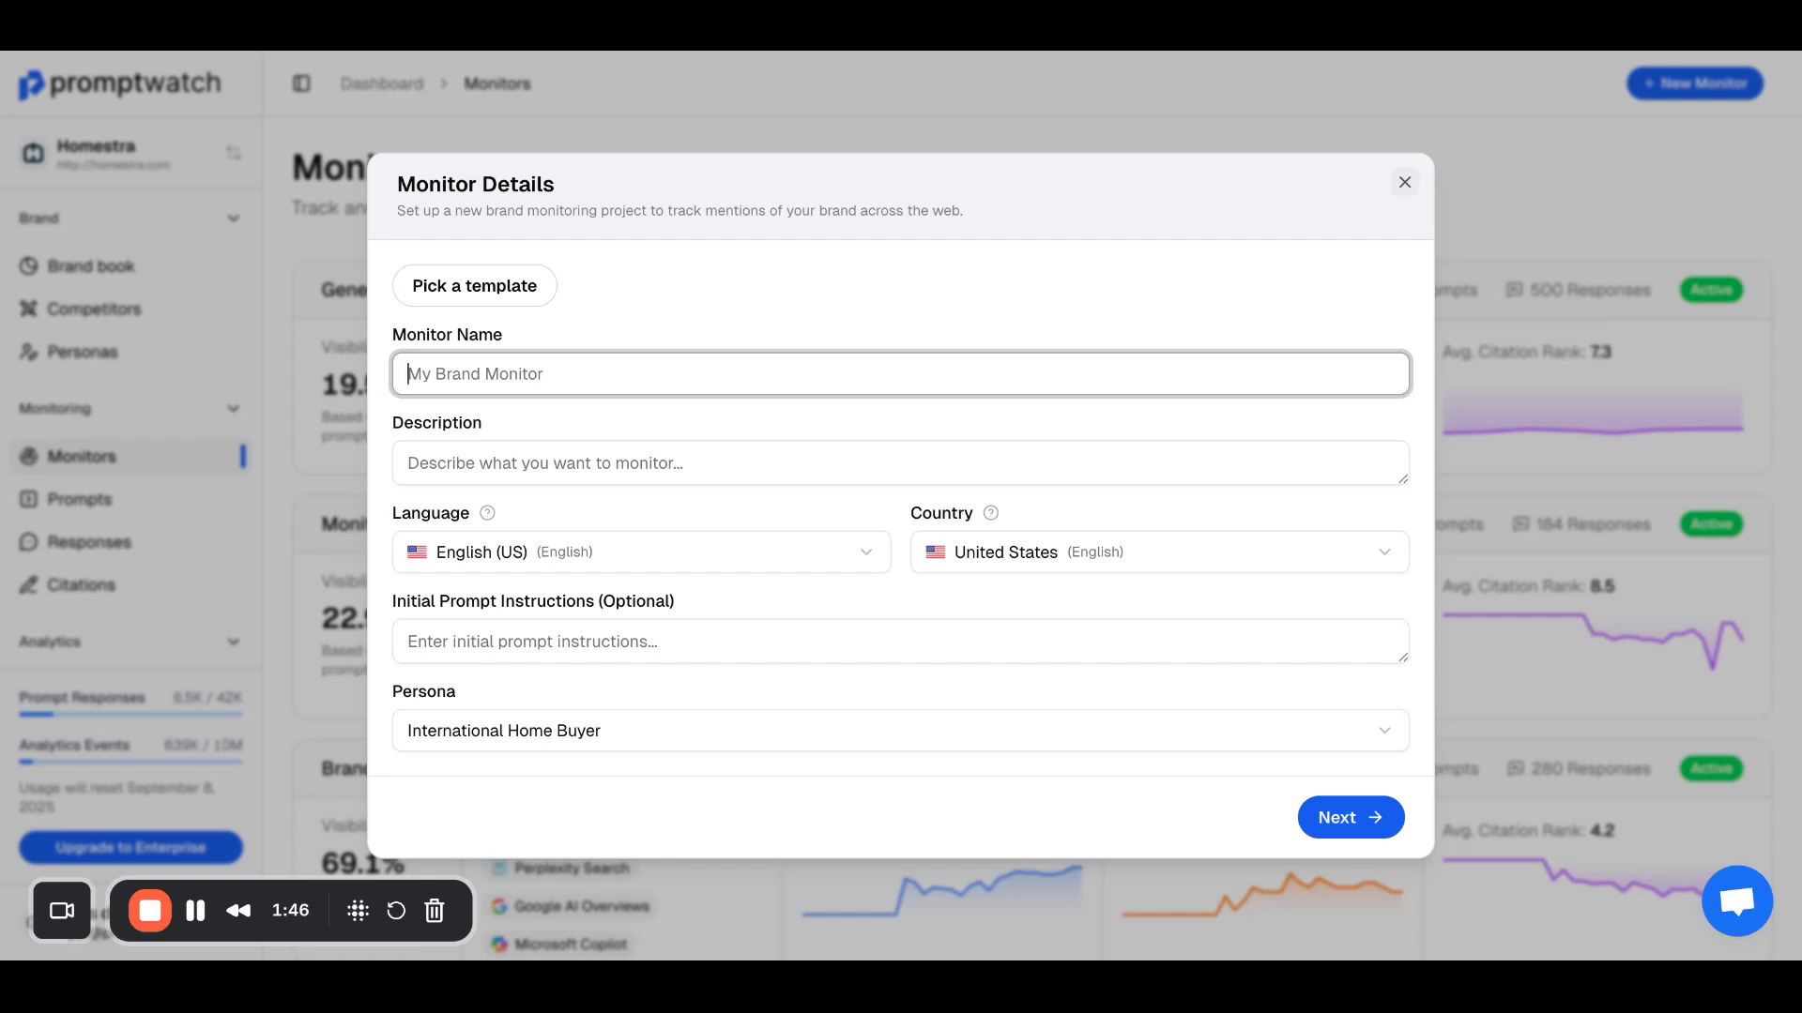
text(Second Homes in Spain)
Step: Set the monitor's description to "Second Homes in Spain - informational / commercial prompts"
click(584, 448)
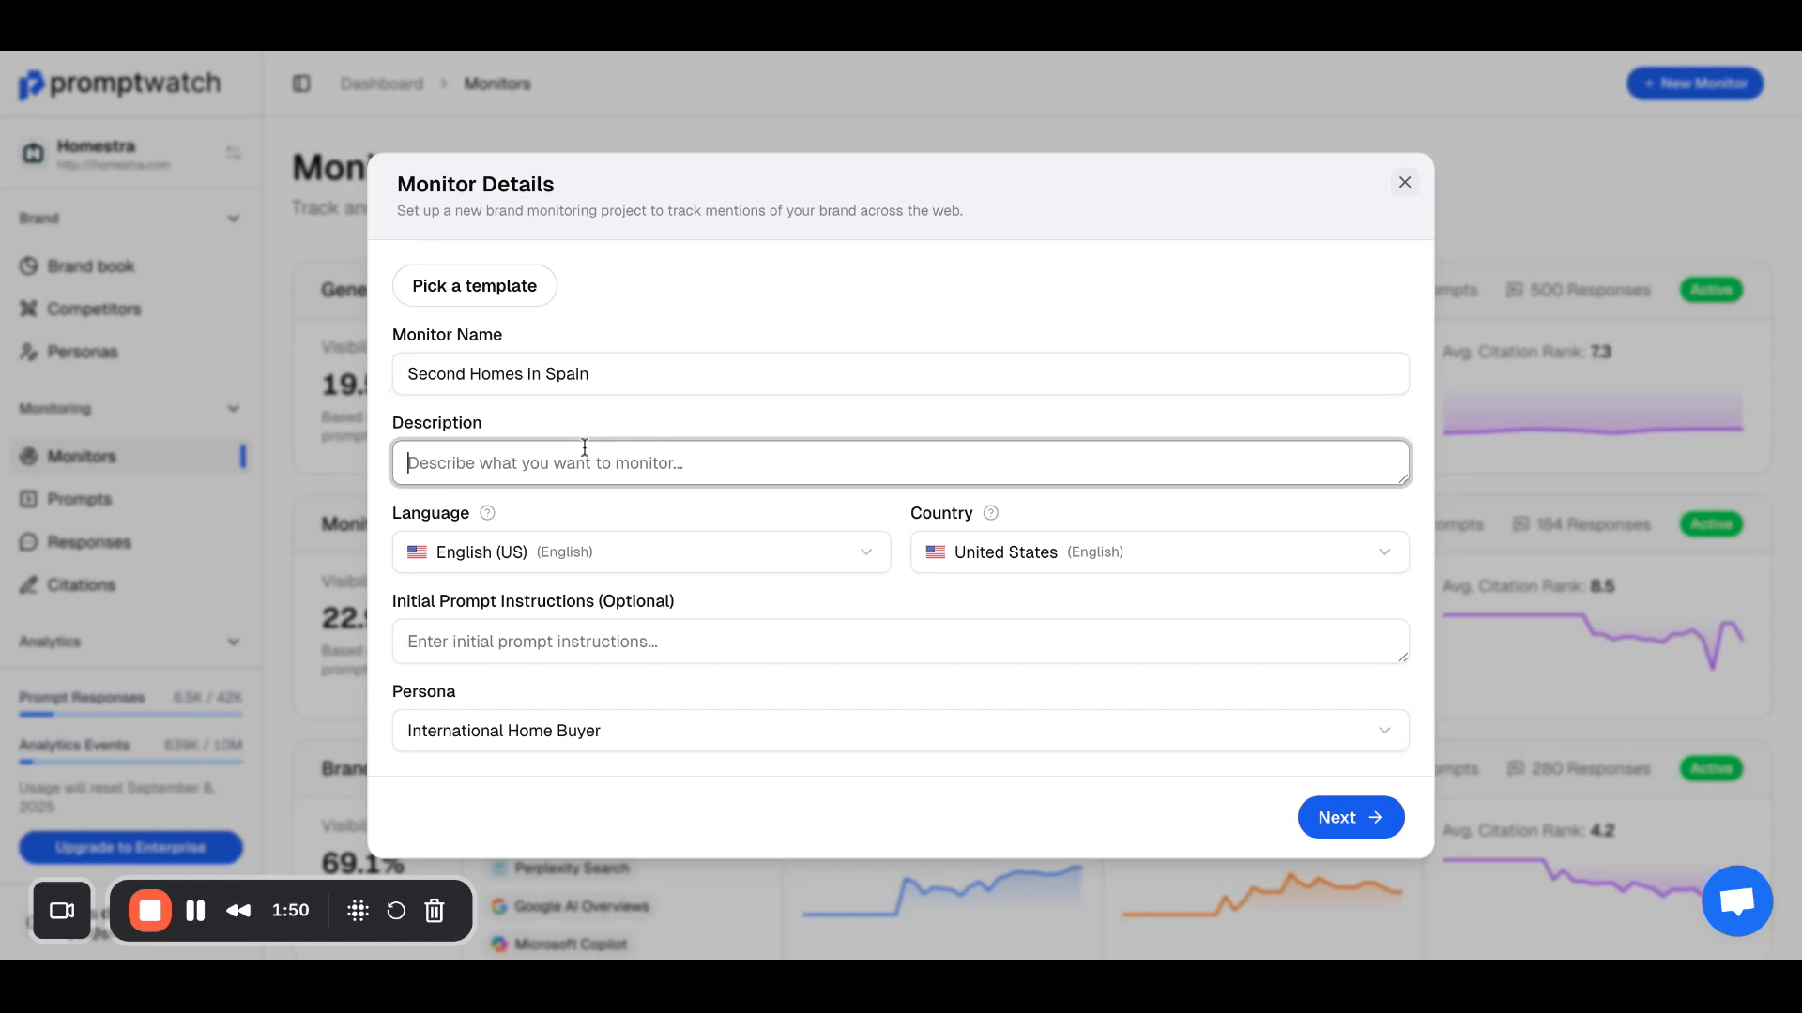
click(635, 373)
key(ctrl+a)
key(ctrl+c)
click(622, 474)
key(ctrl+v)
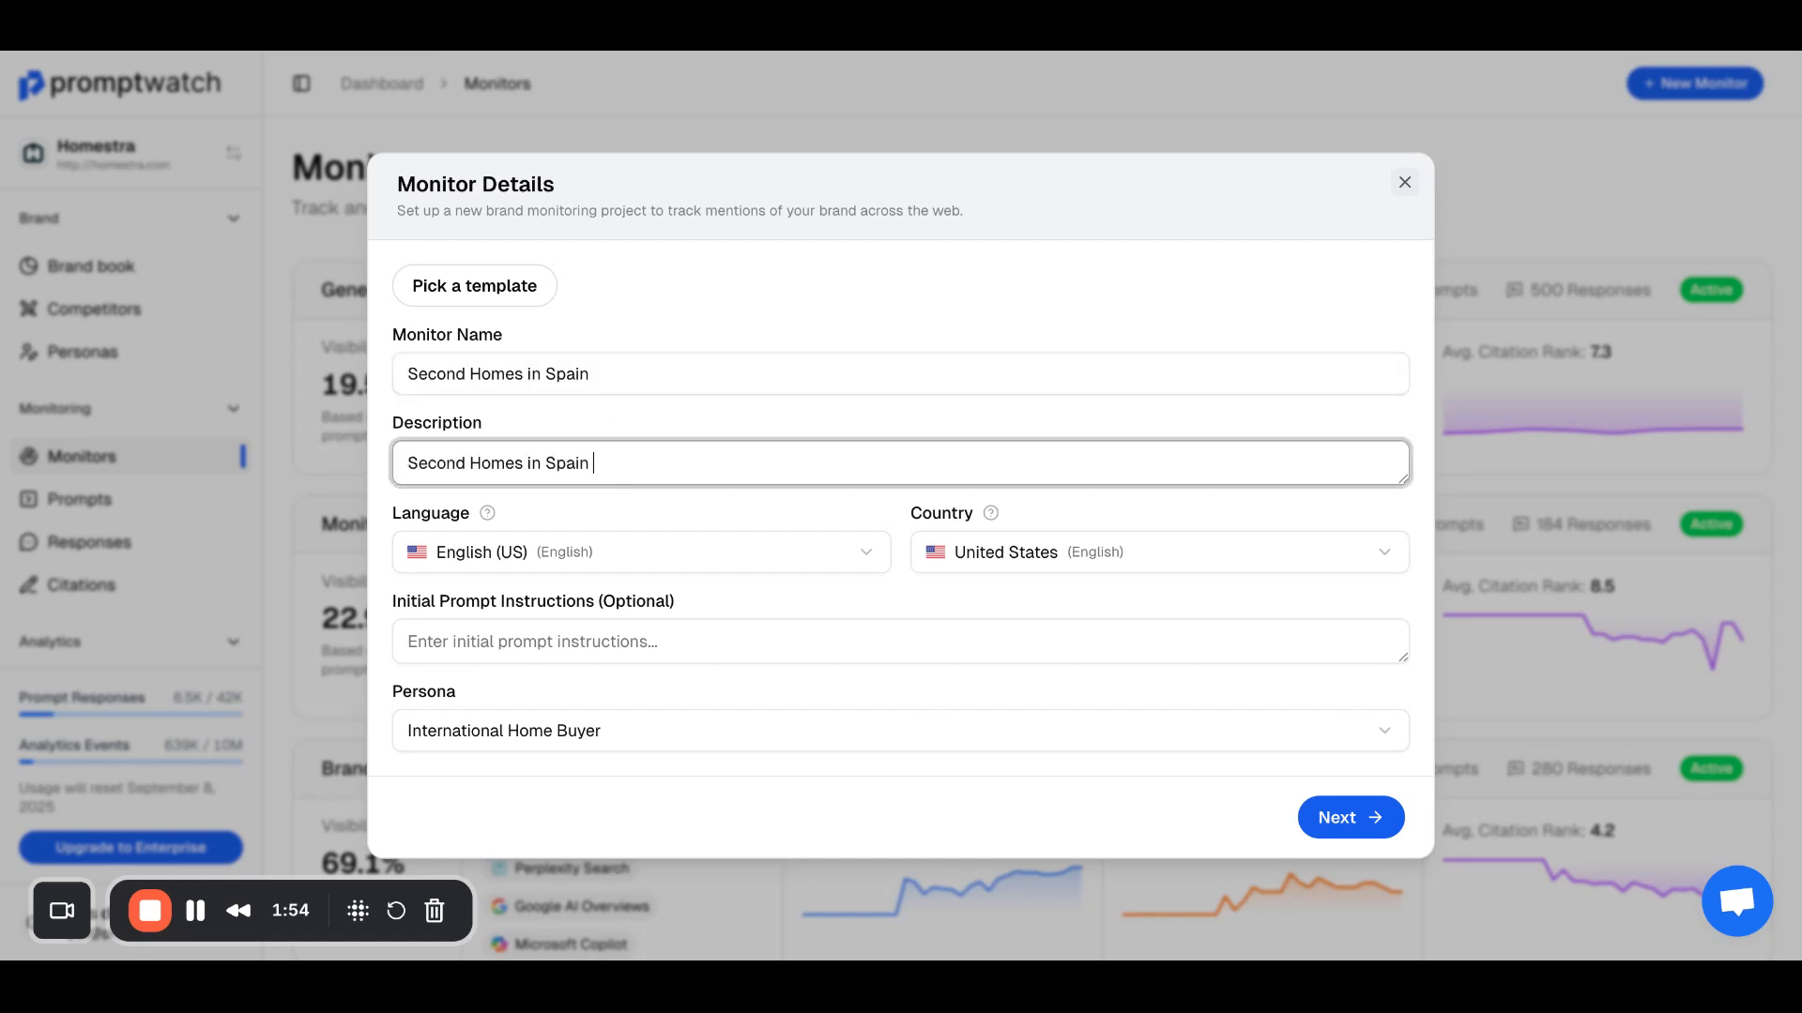
text(- informational / commerc)
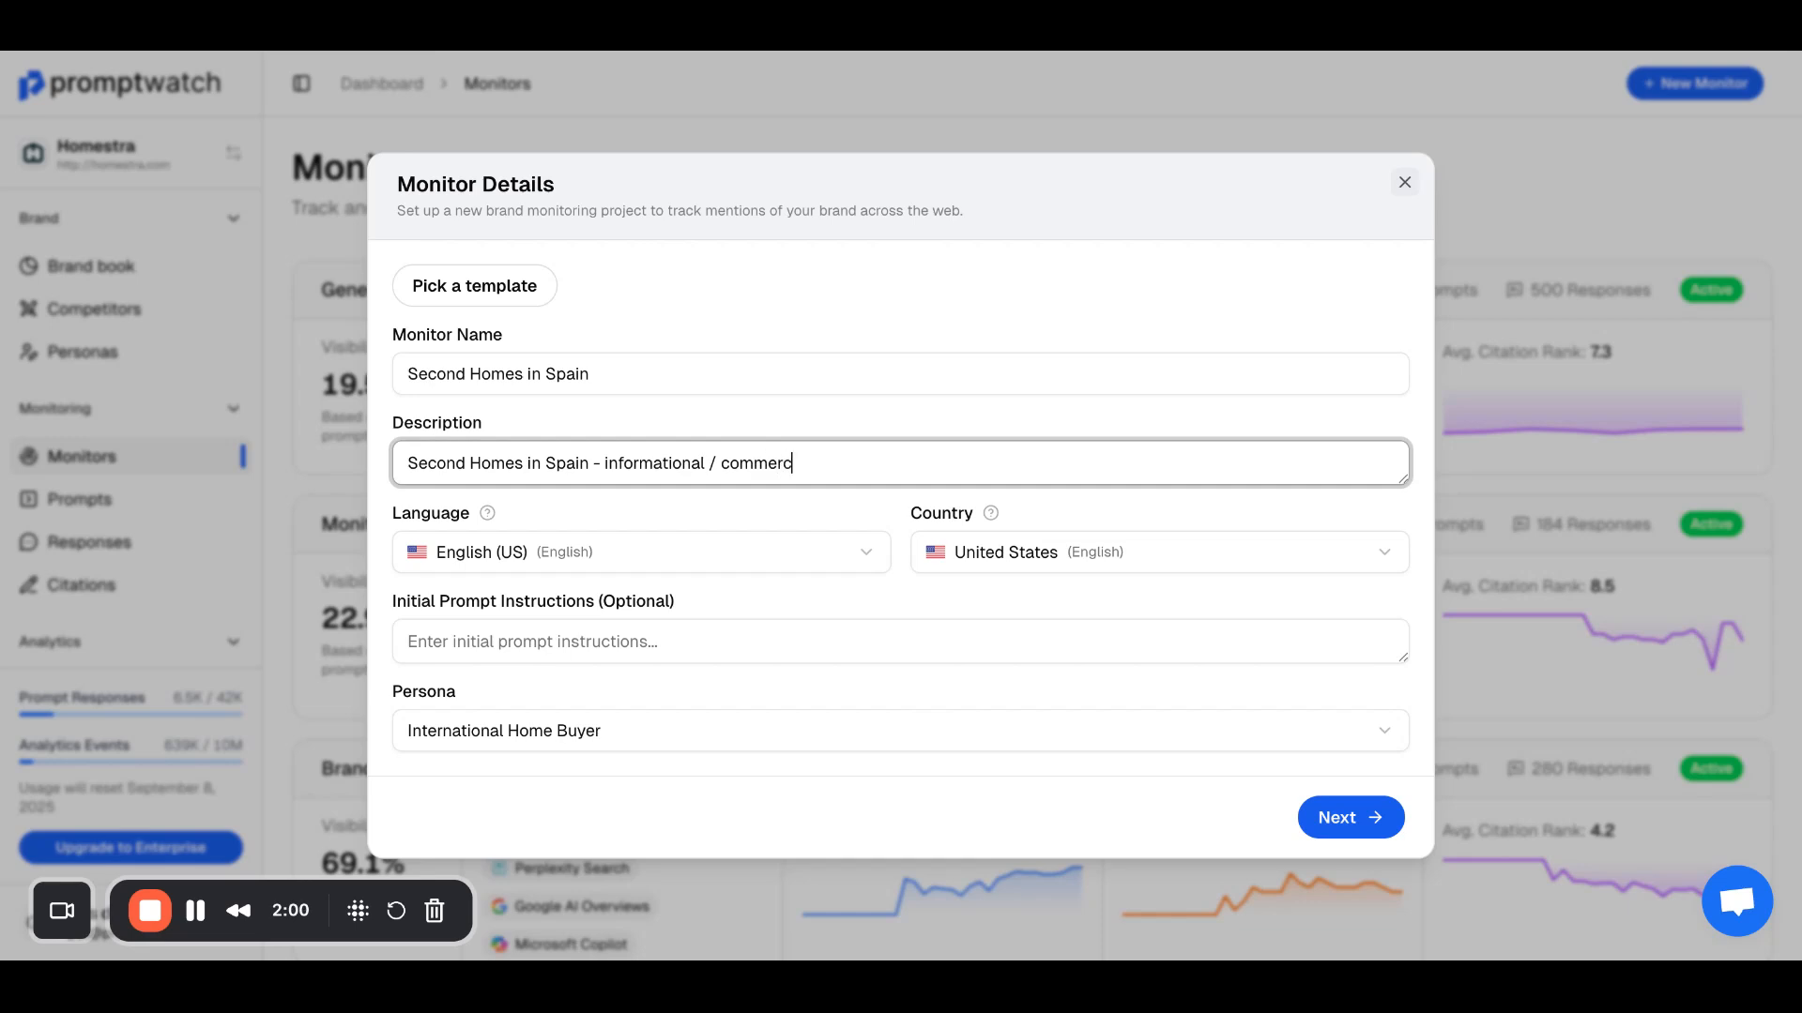
text(ial prompts)
Step: Check the new monitor's language, country, initial prompt instructions and persona options, keeping the defaults
click(549, 544)
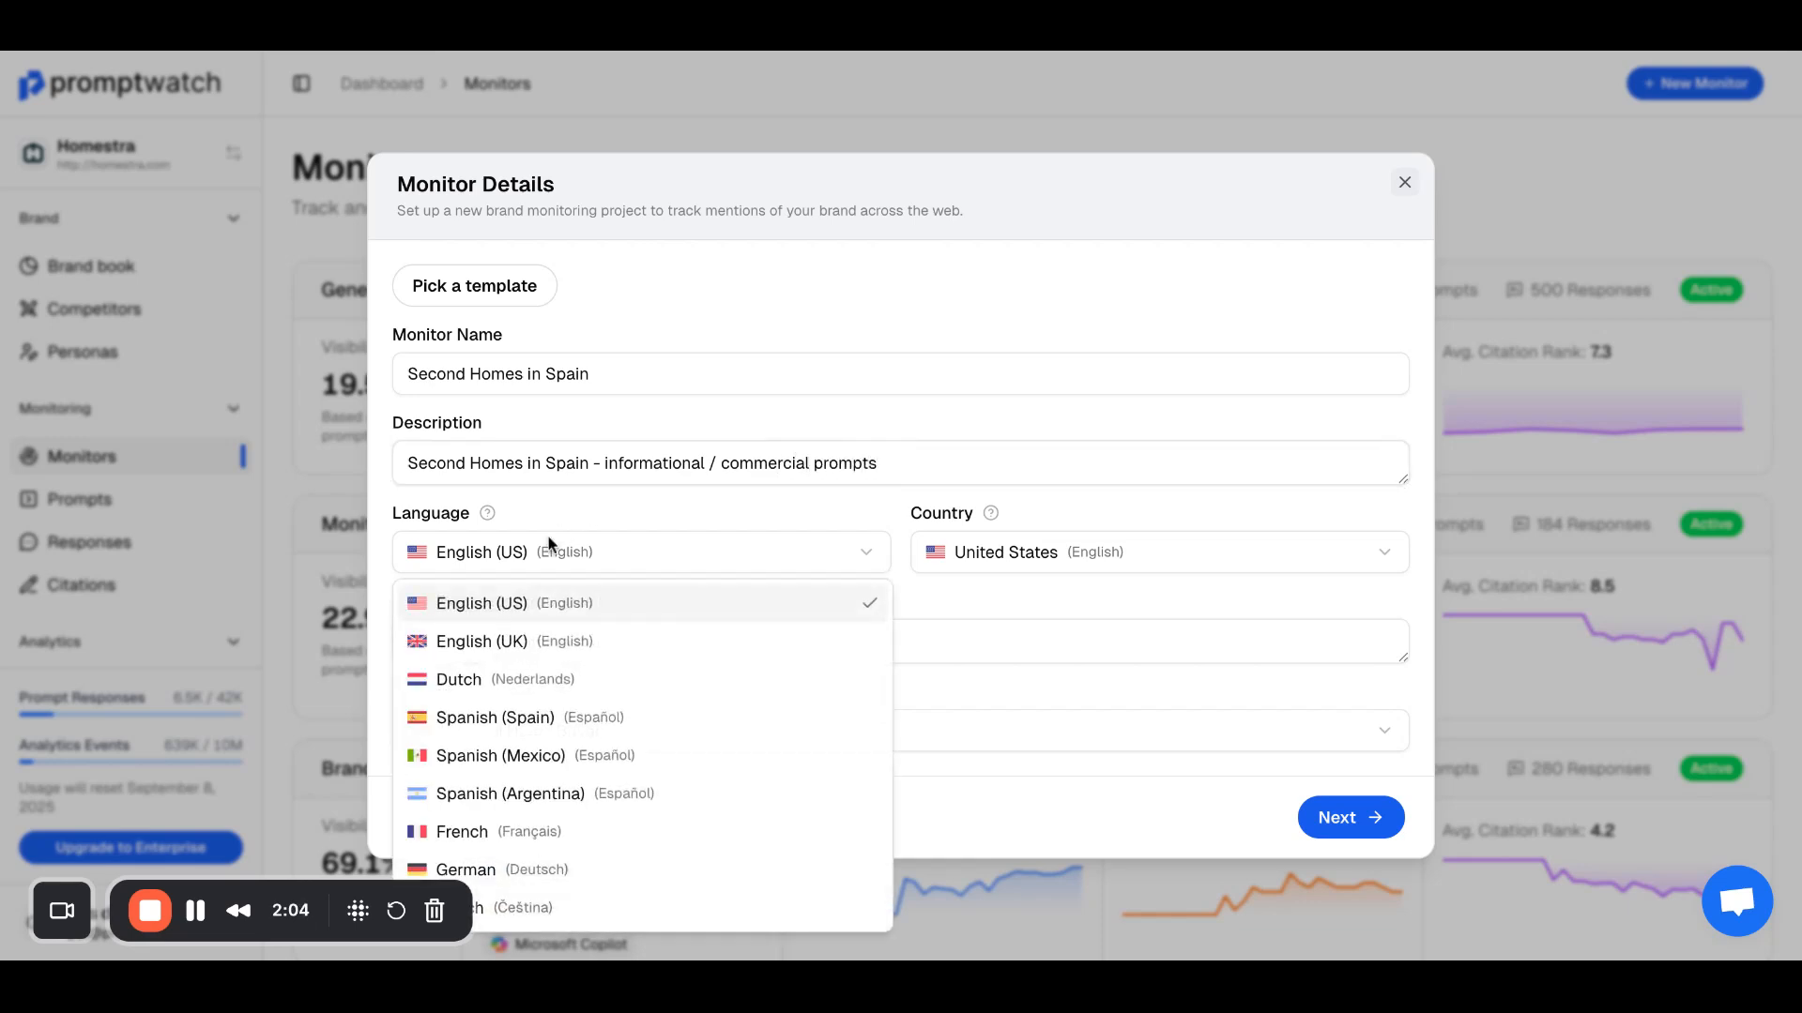
click(549, 561)
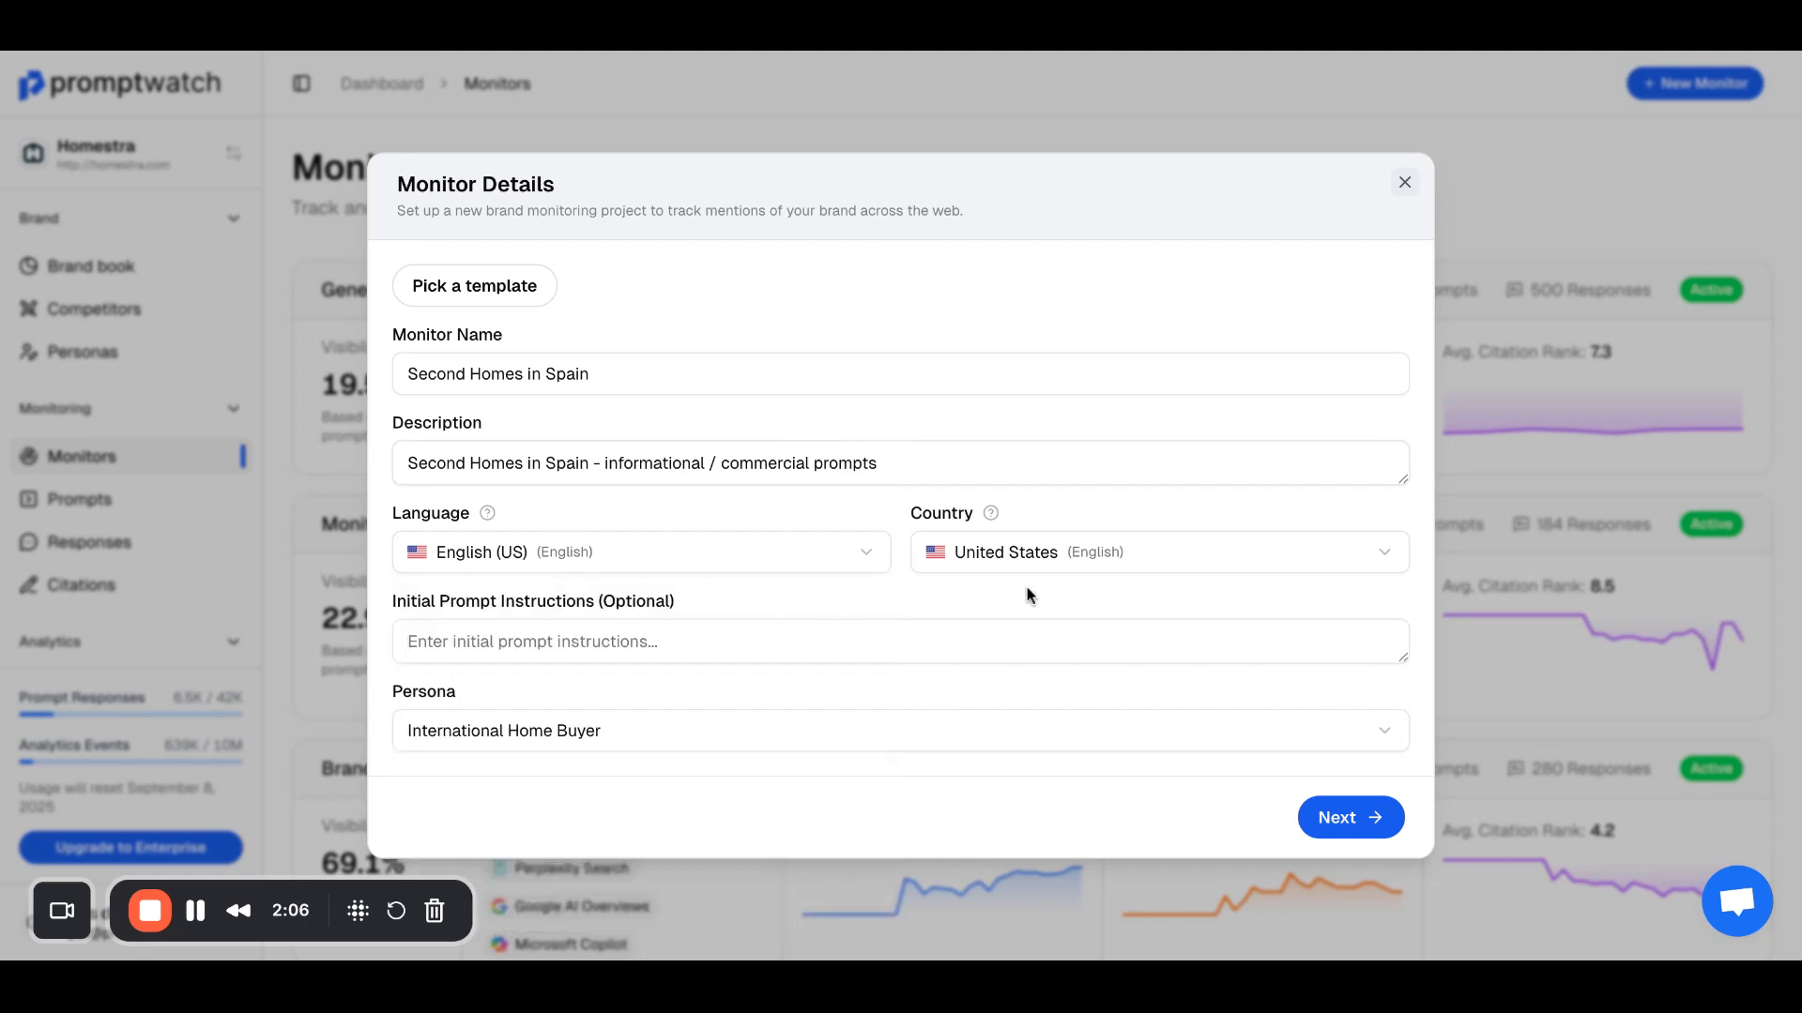
click(1063, 566)
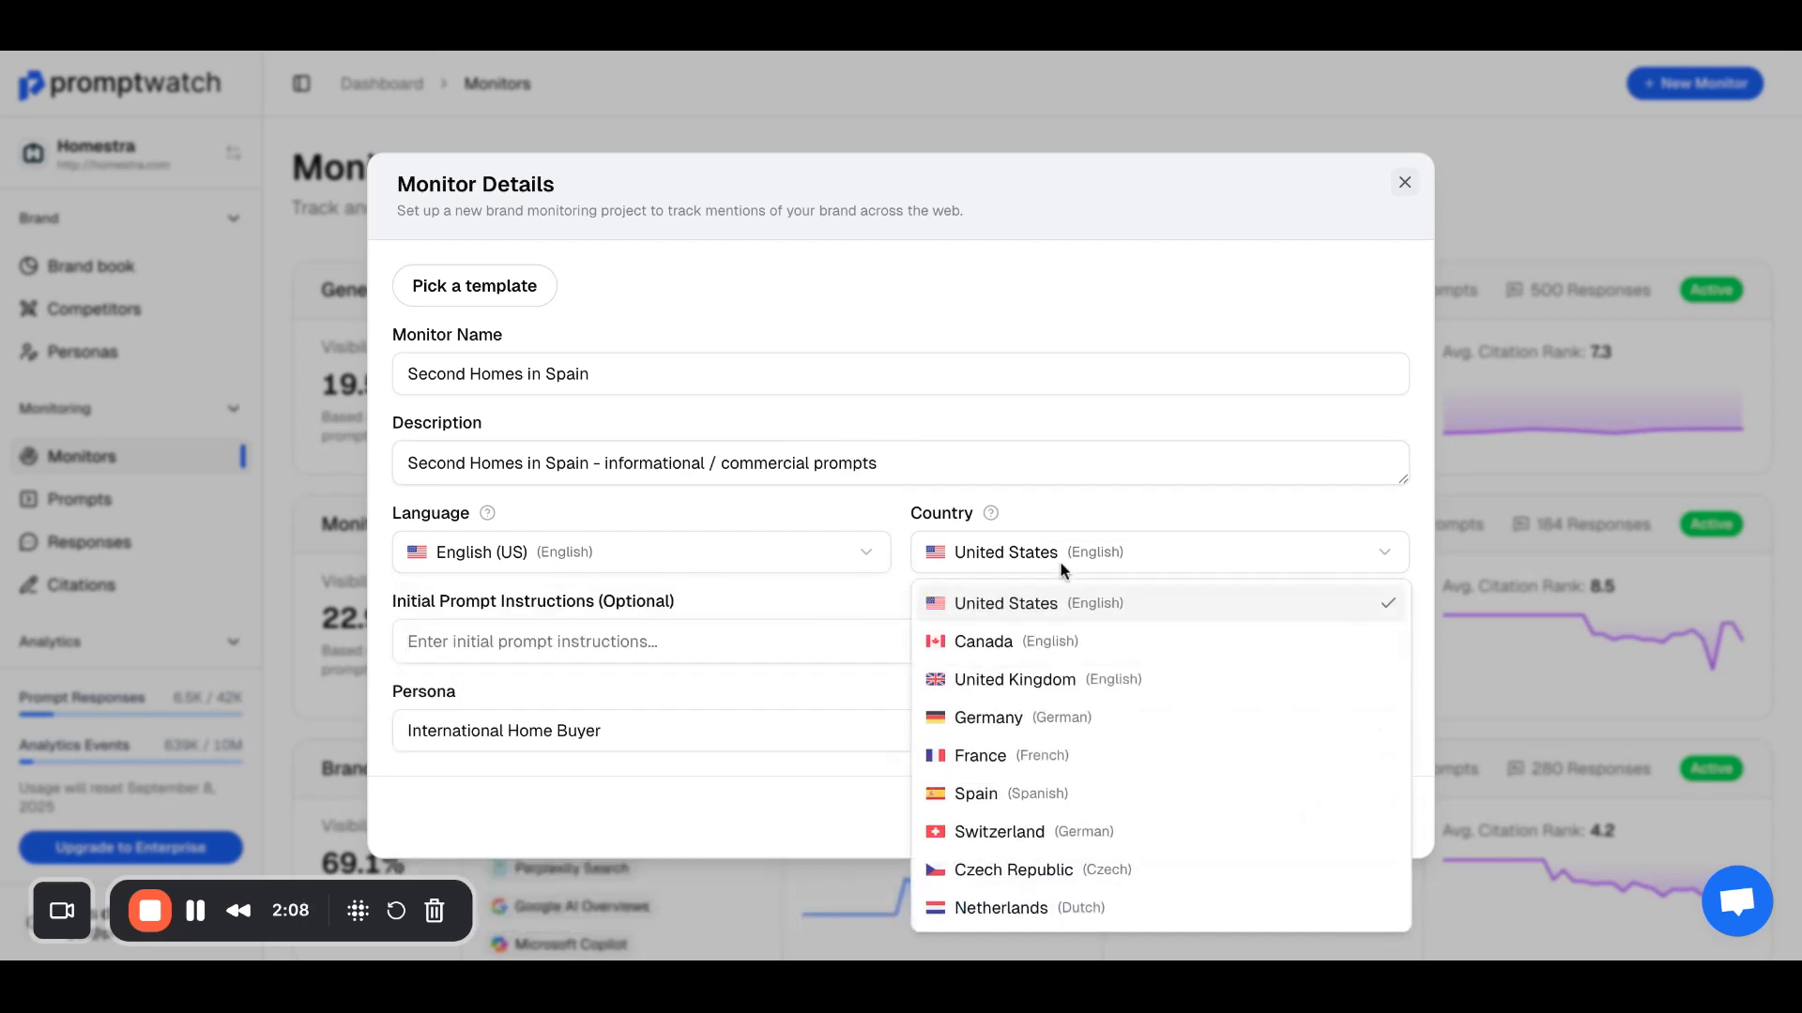
click(1055, 593)
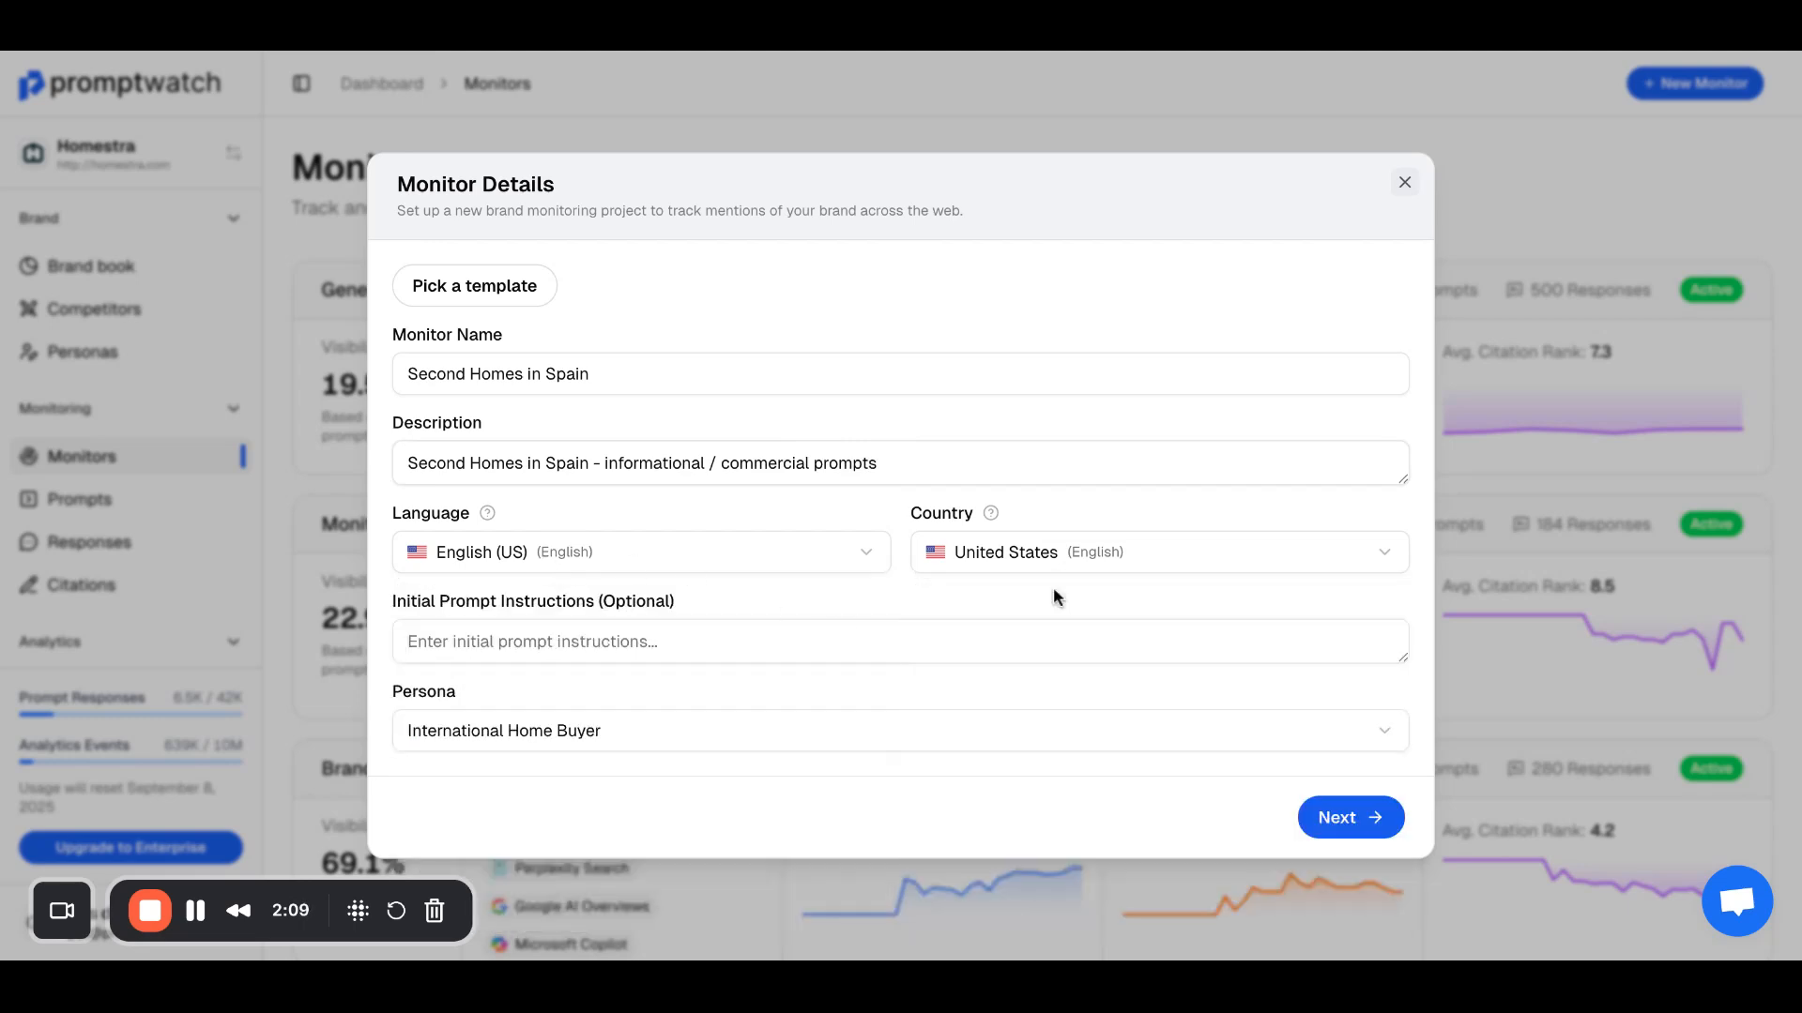
click(866, 637)
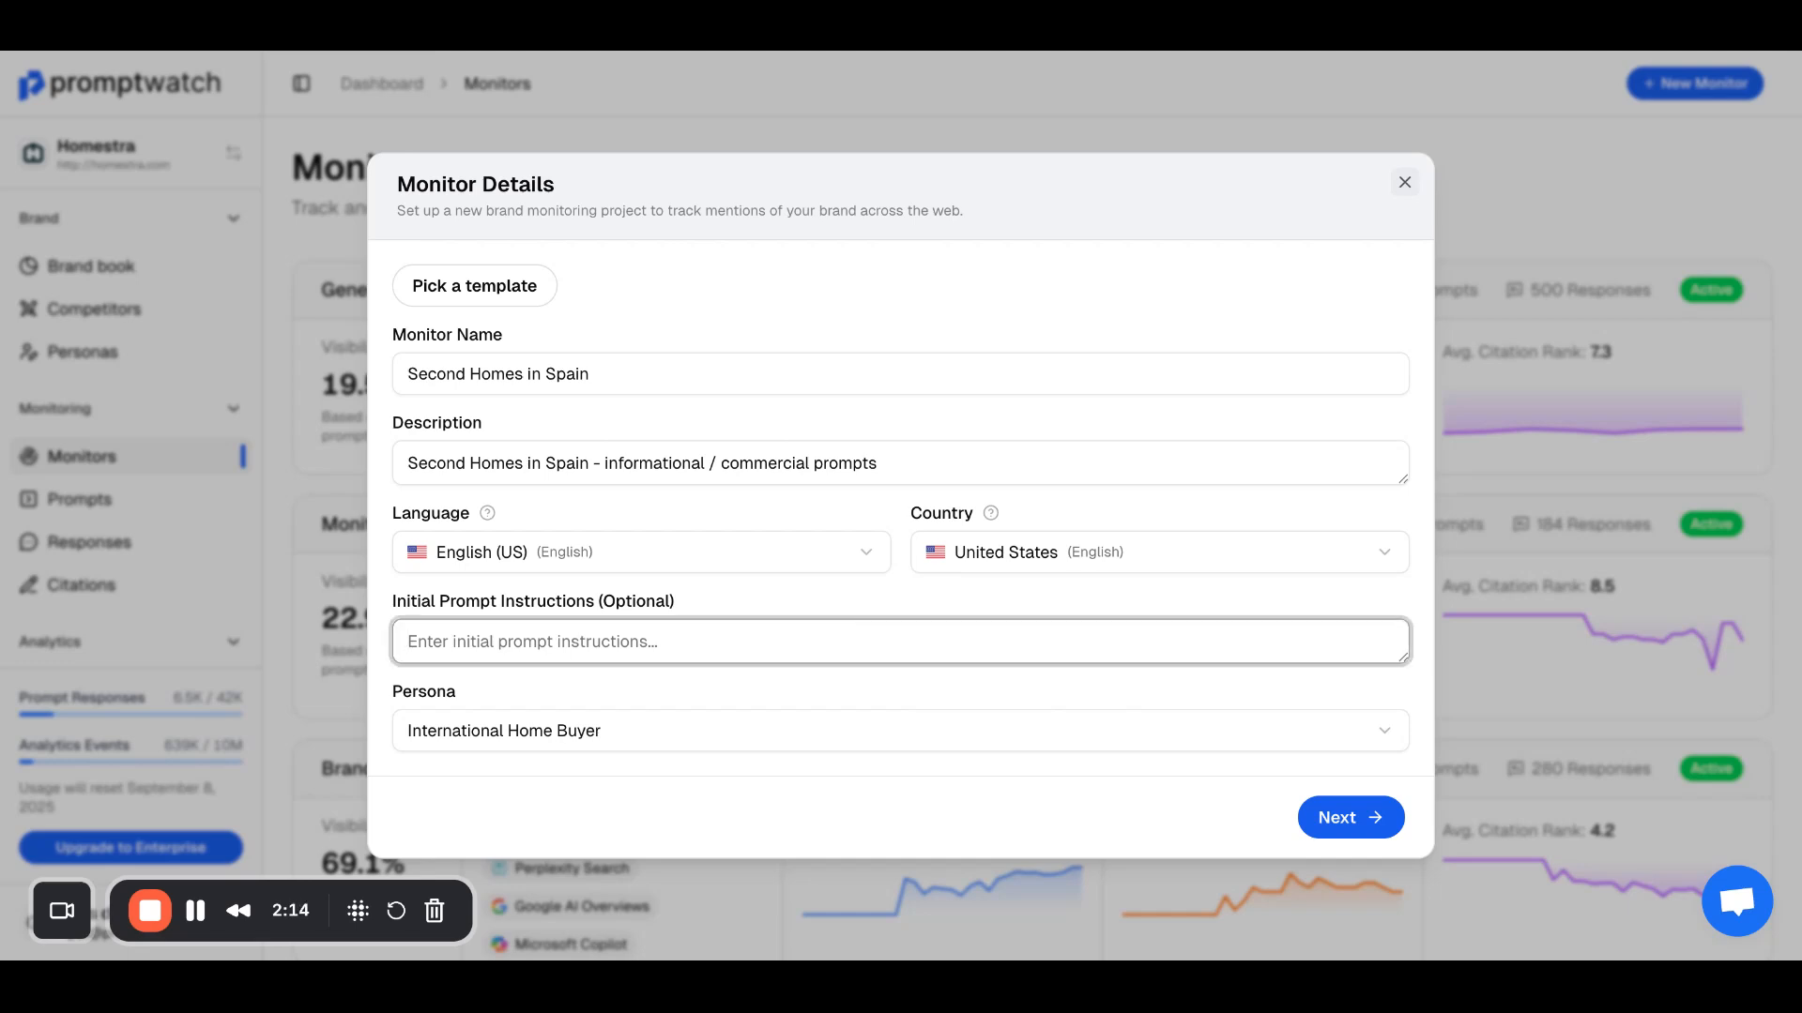
click(805, 706)
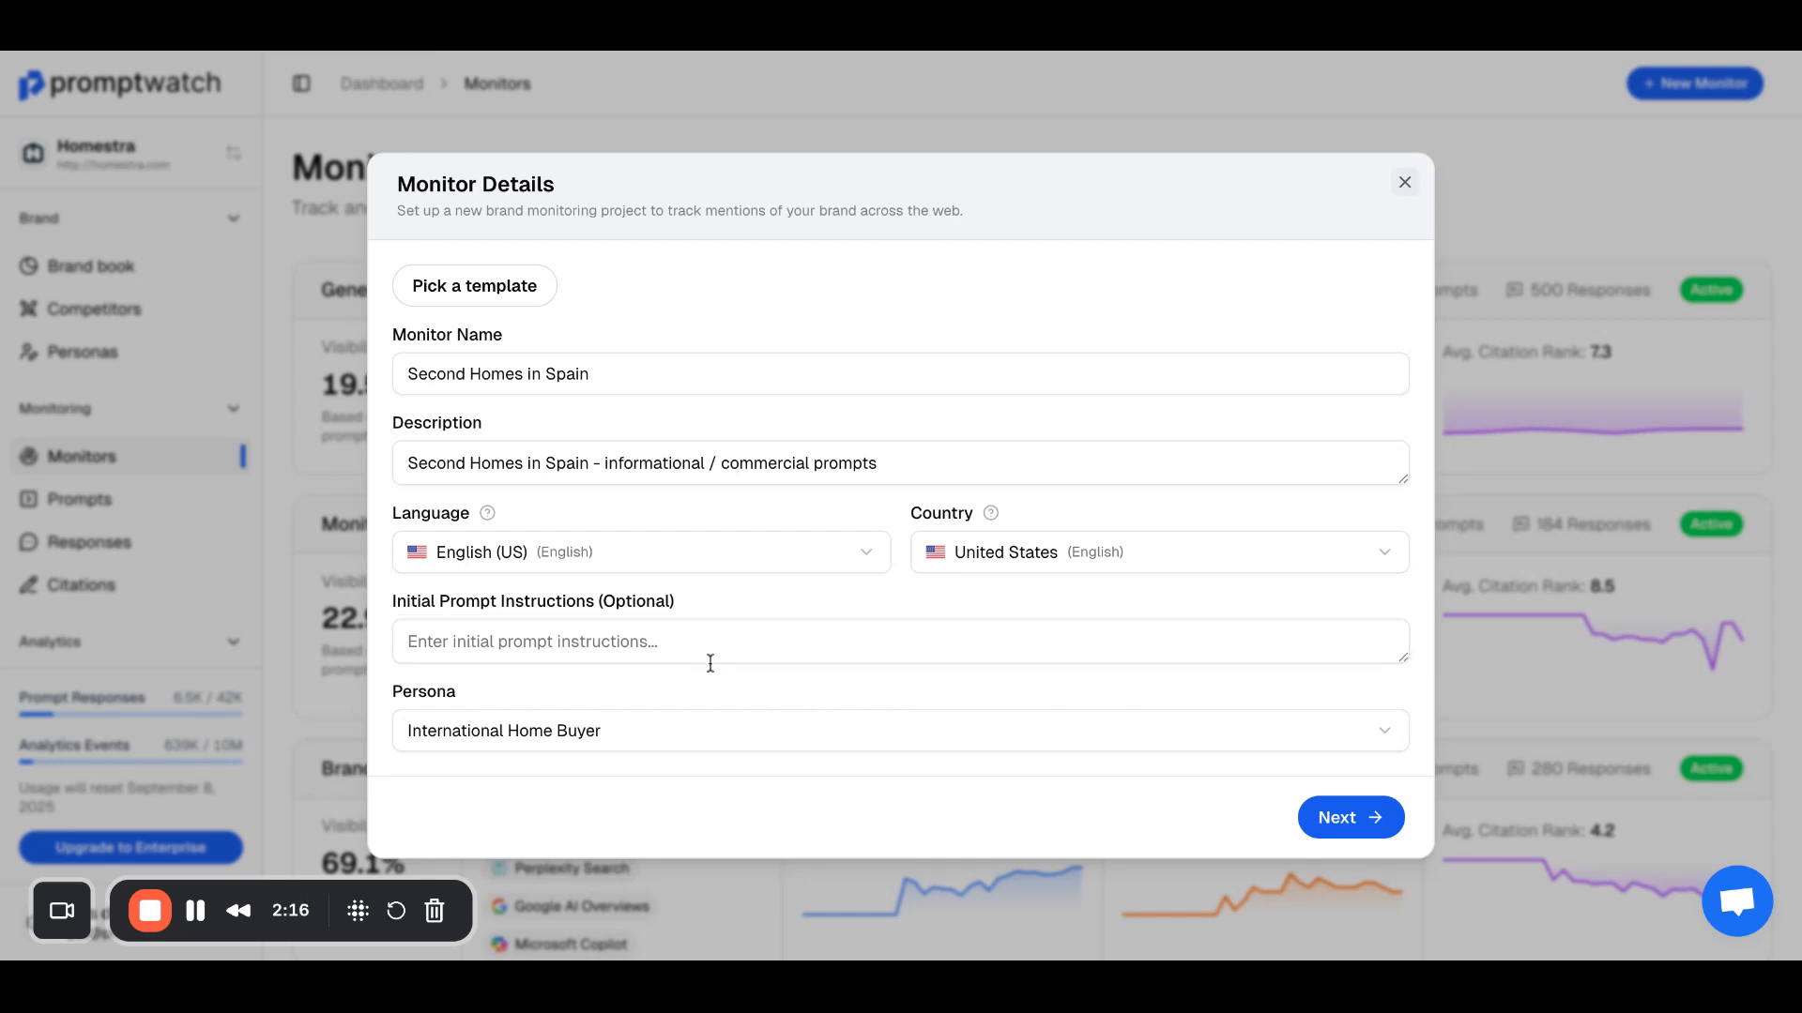
click(694, 741)
click(717, 741)
Step: Choose ChatGPT Search, Perplexity Search and Google AI Overviews as the models for the new monitor
click(1296, 822)
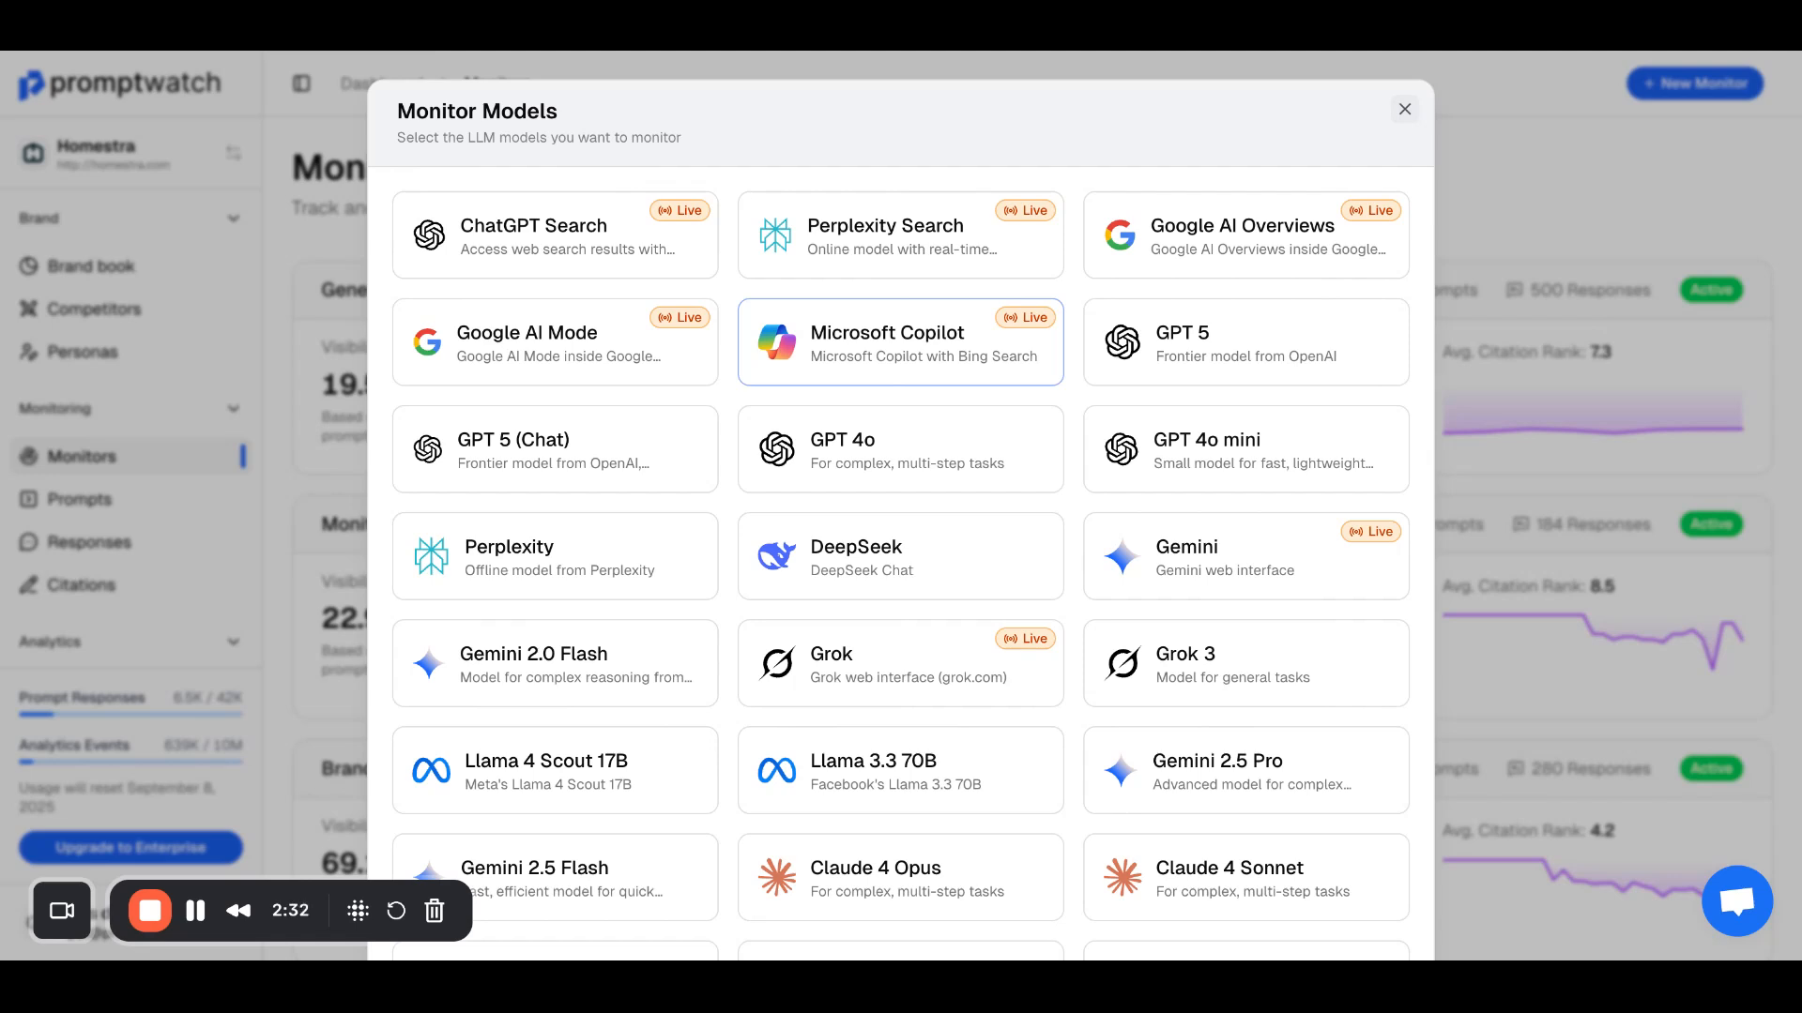
click(593, 271)
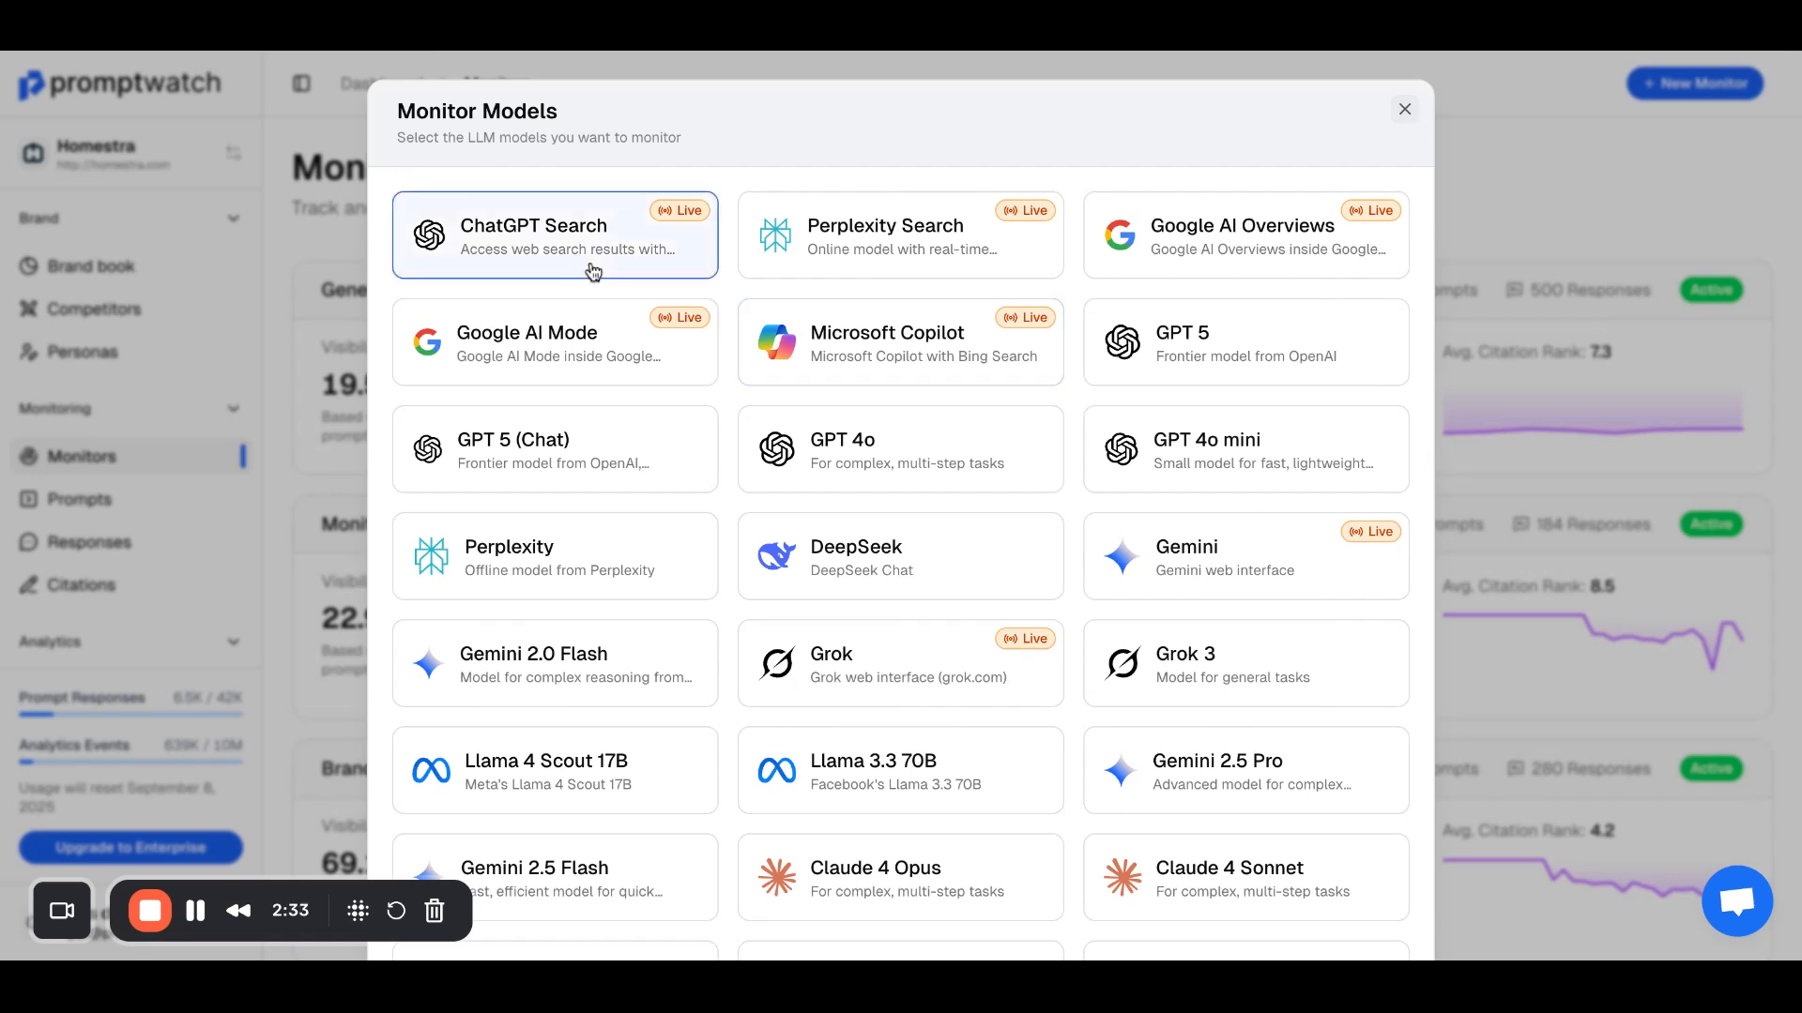
click(809, 272)
click(1220, 272)
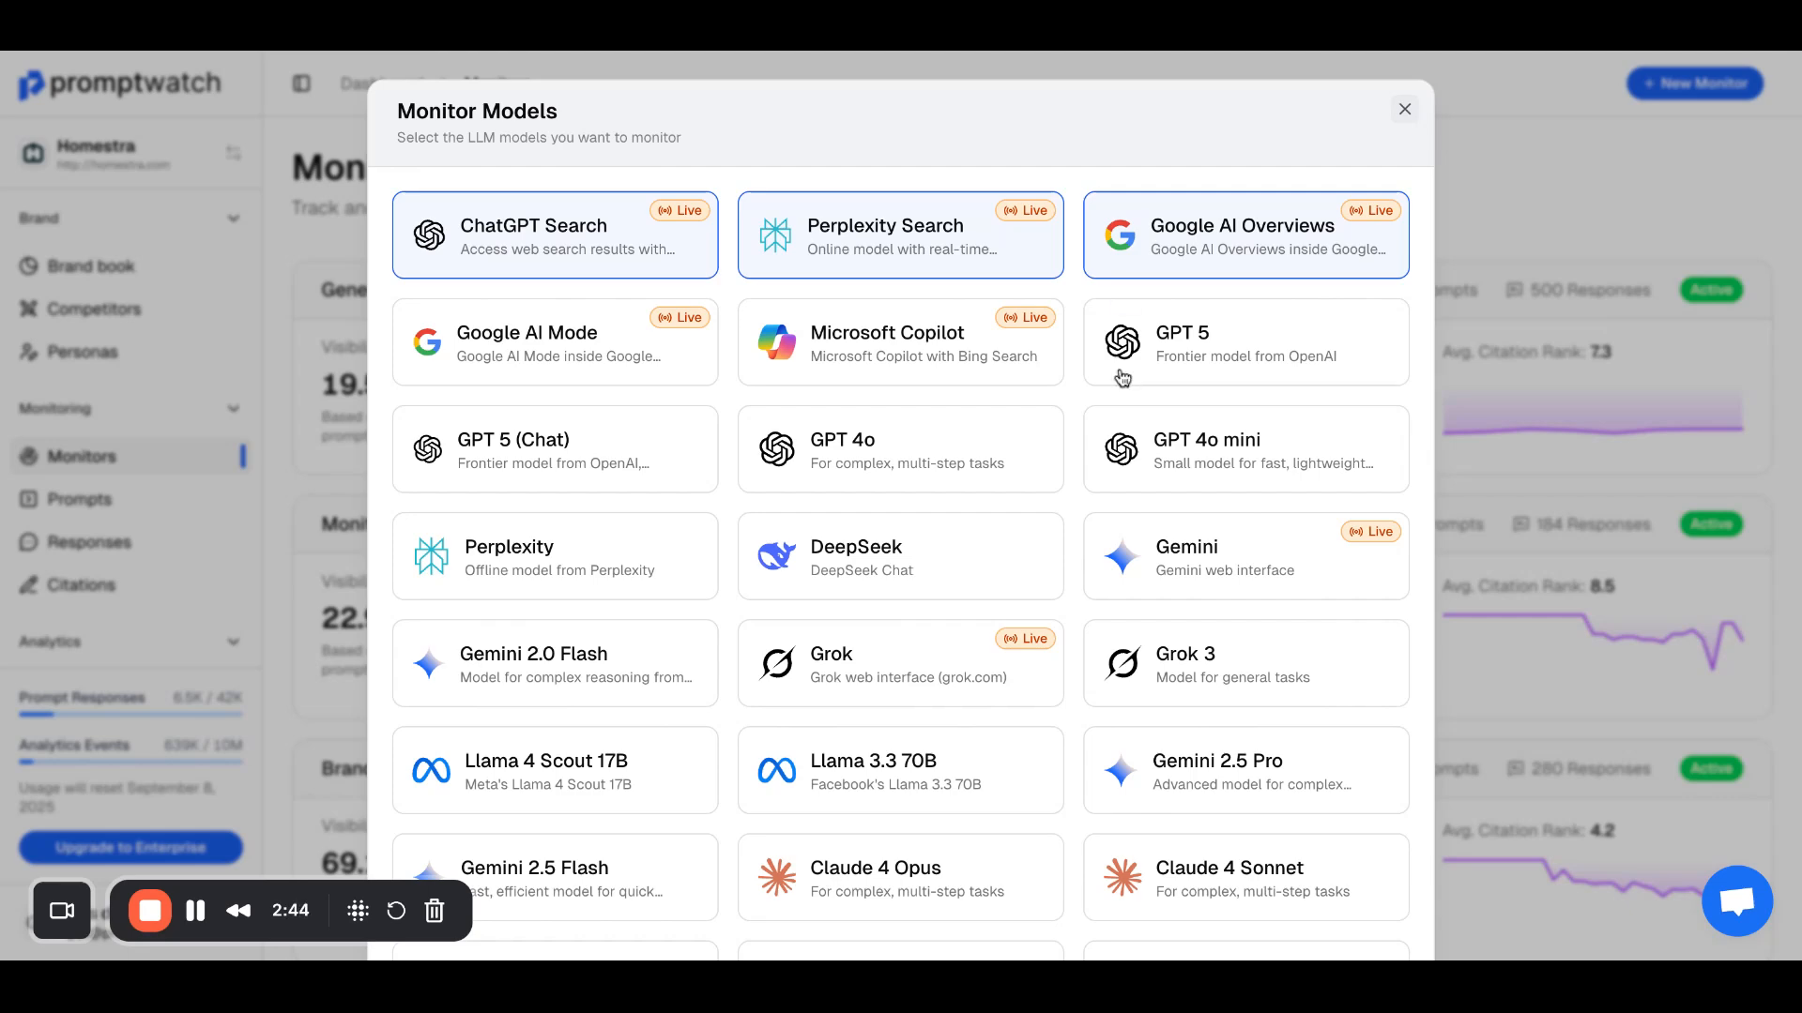
scroll(1123, 385, down, 3)
Step: Create the monitor with its generated prompts and open Second Homes in Spain from the monitors list
click(1350, 896)
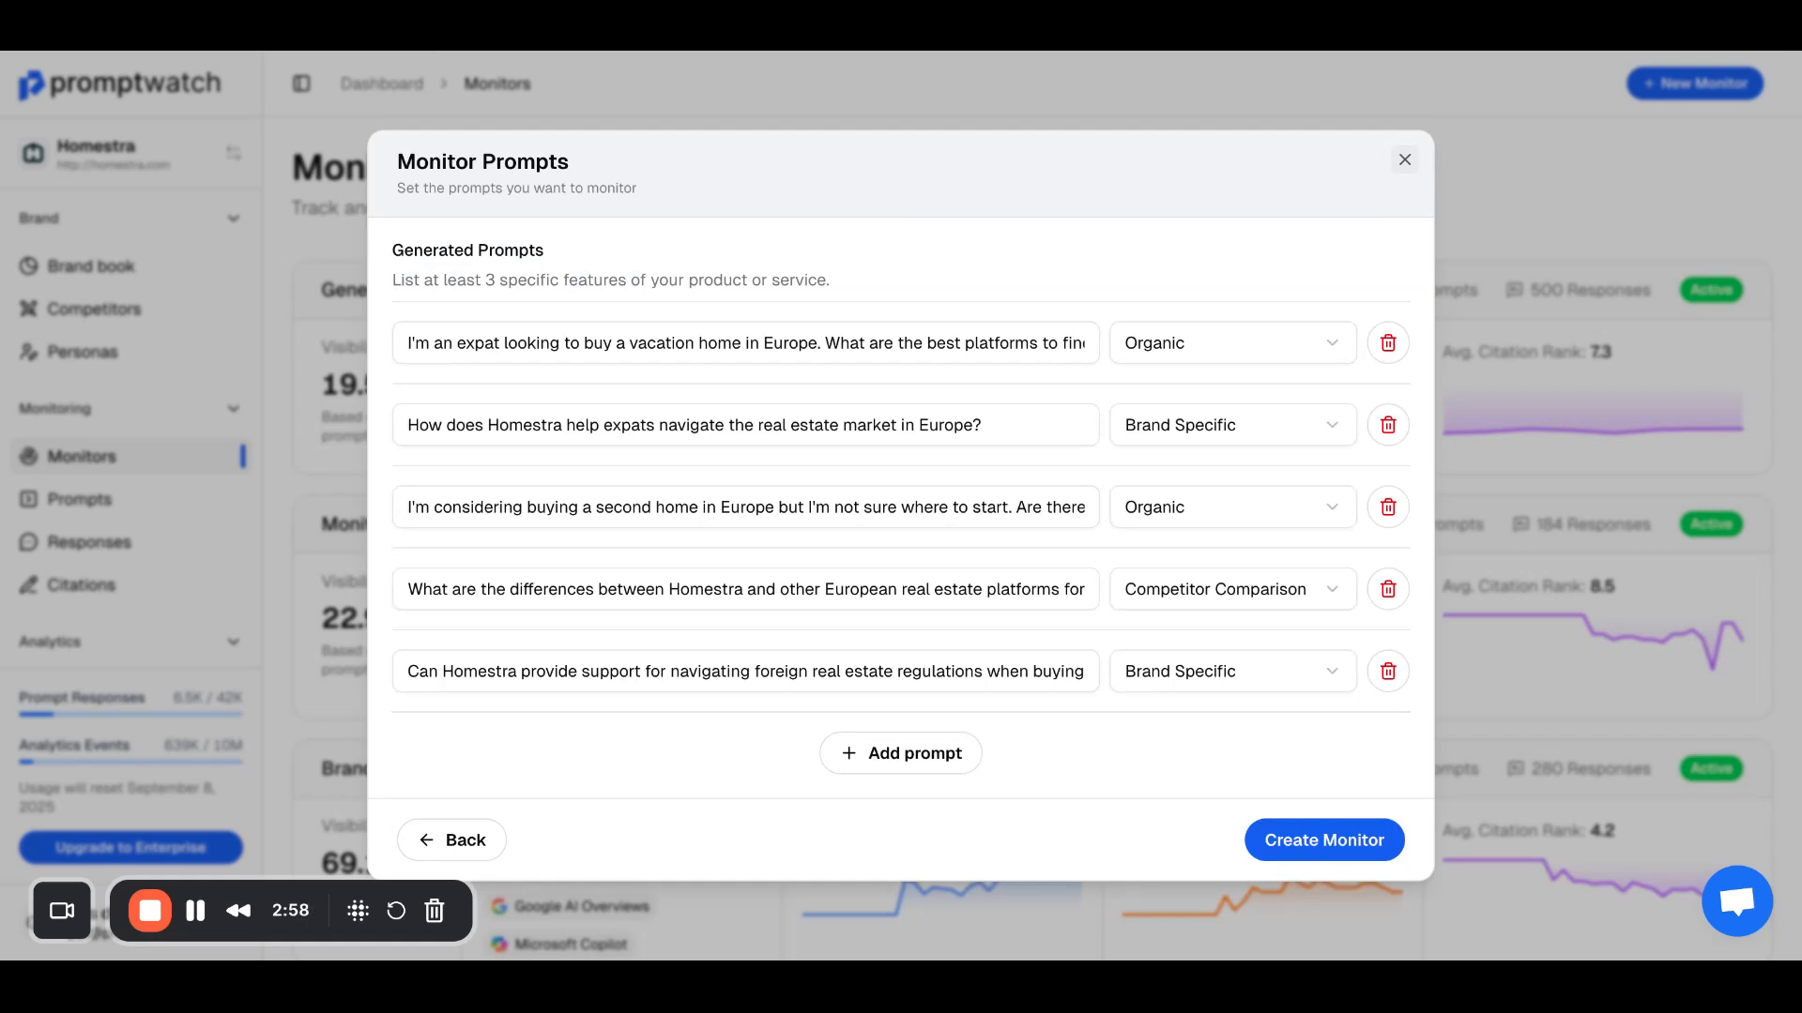
click(1337, 856)
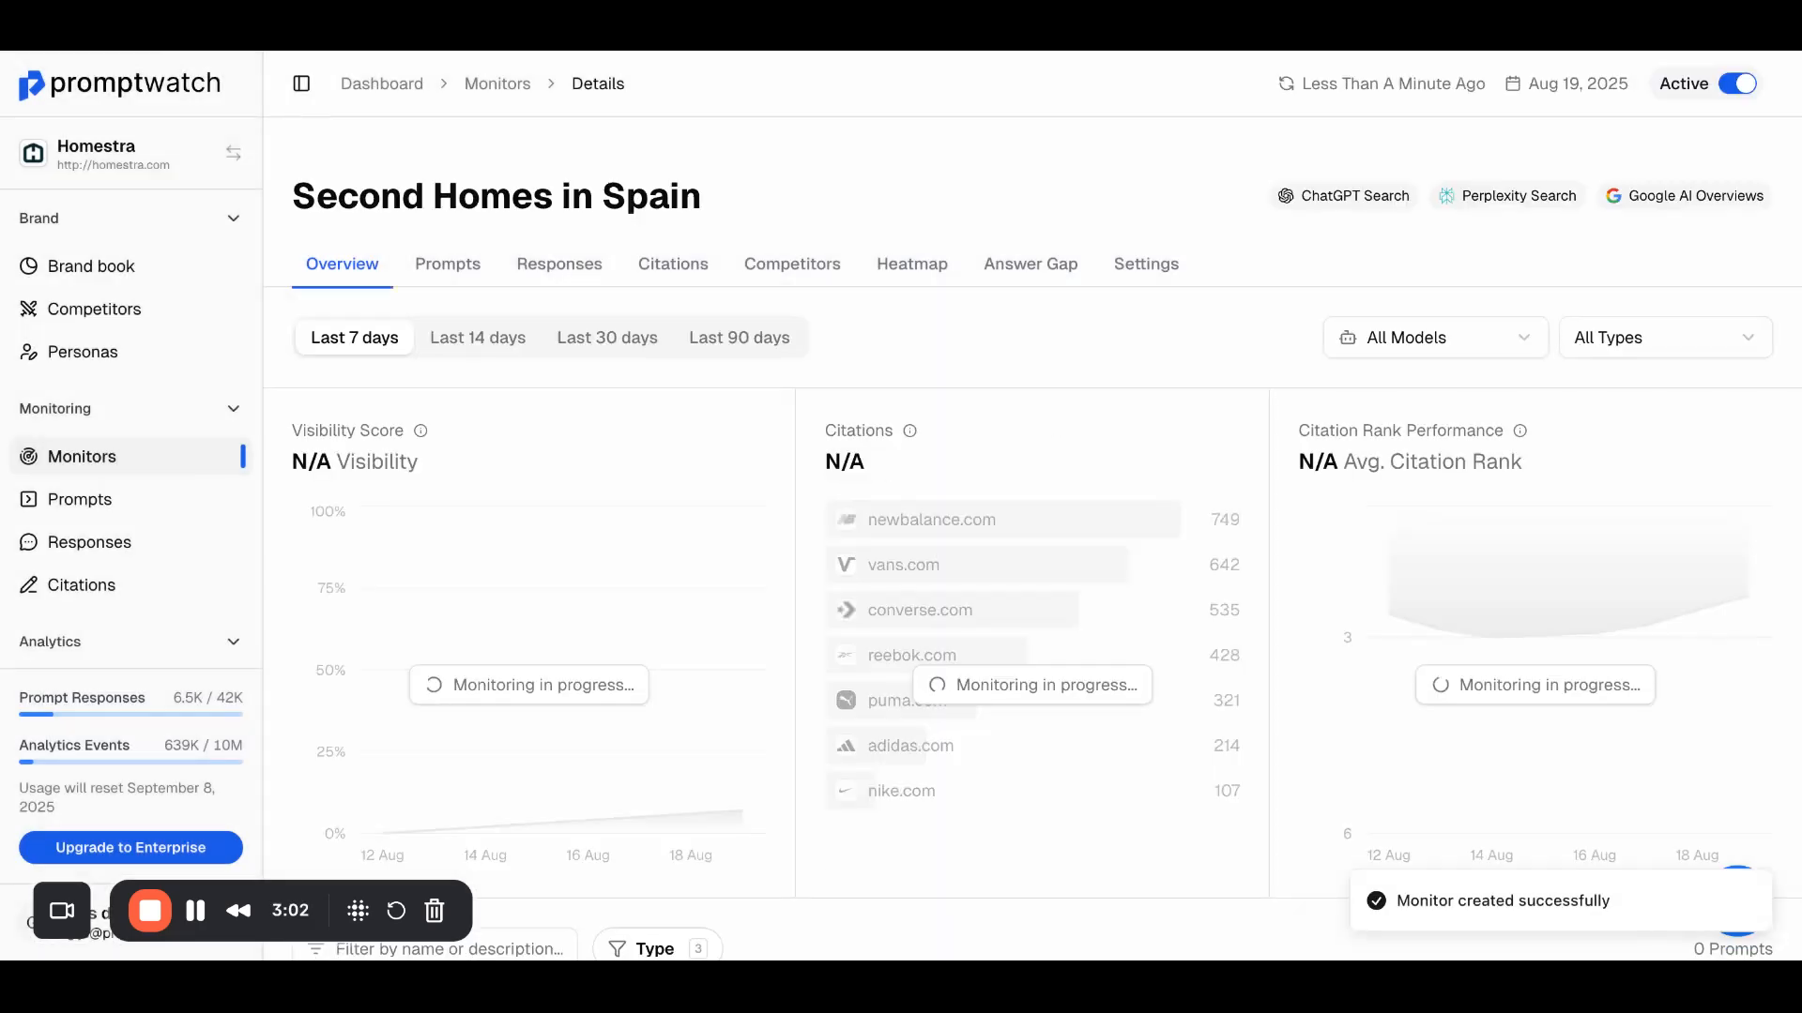
click(160, 468)
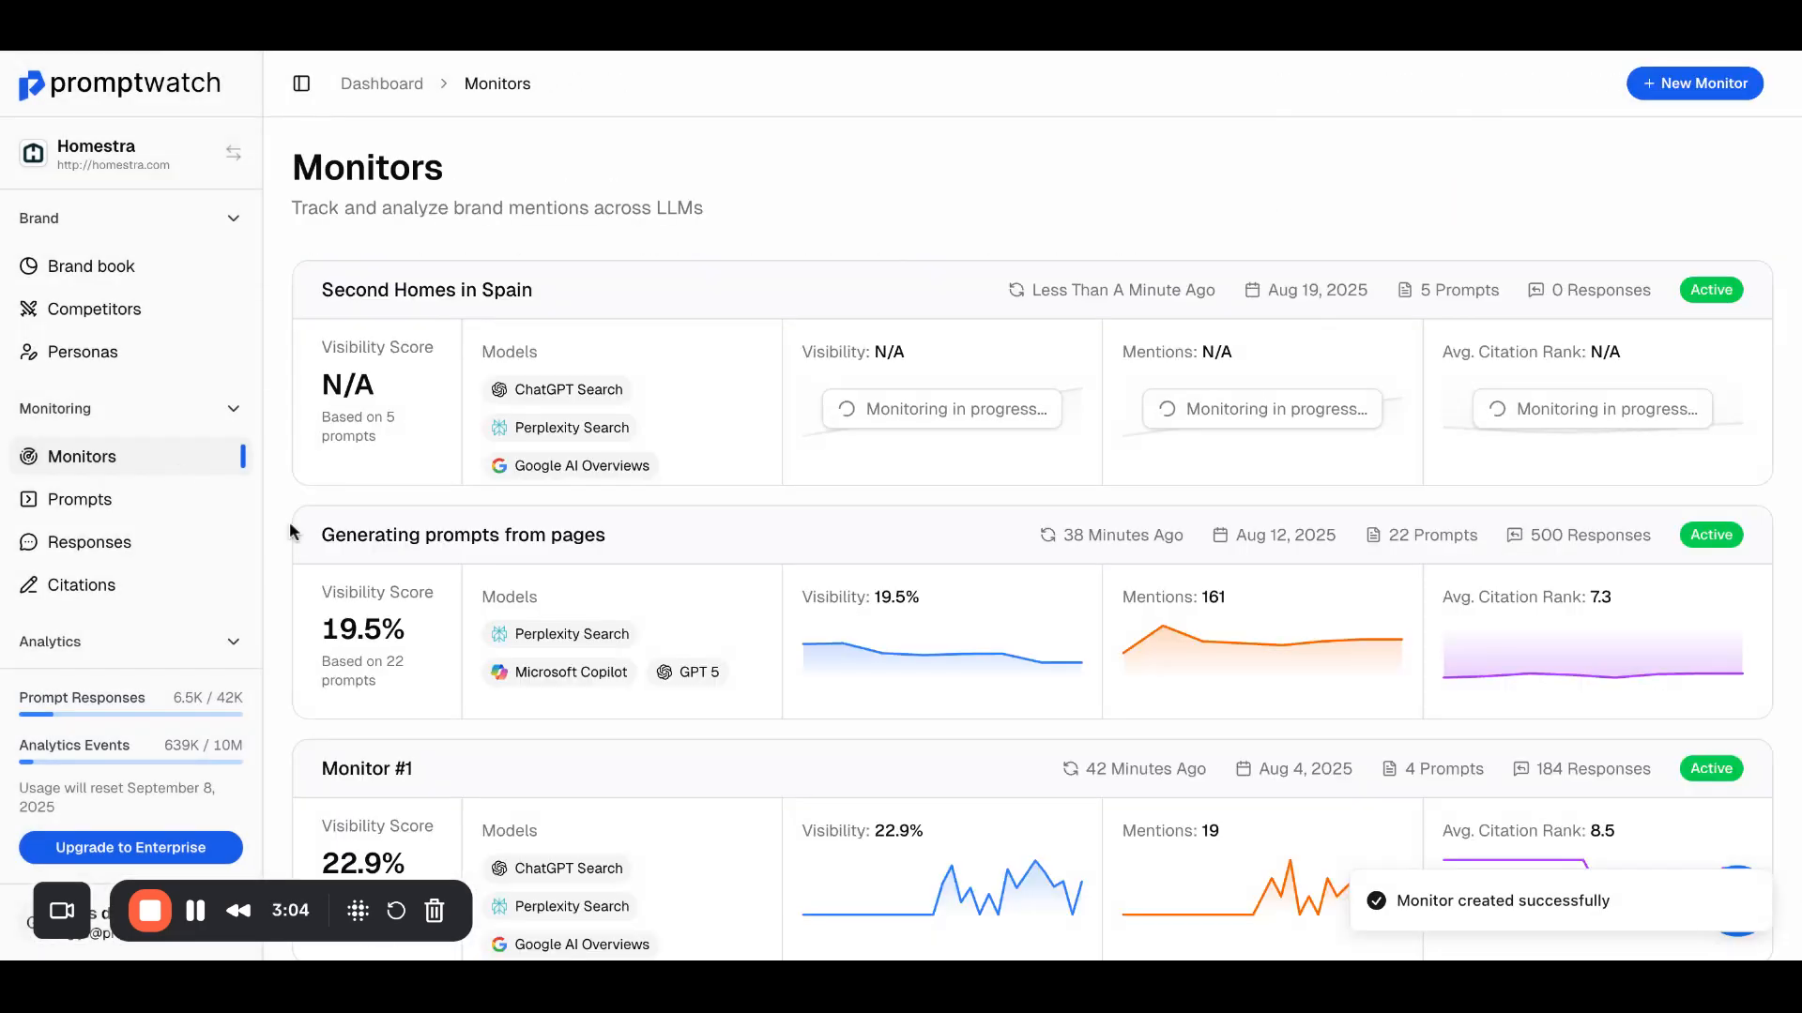
click(468, 353)
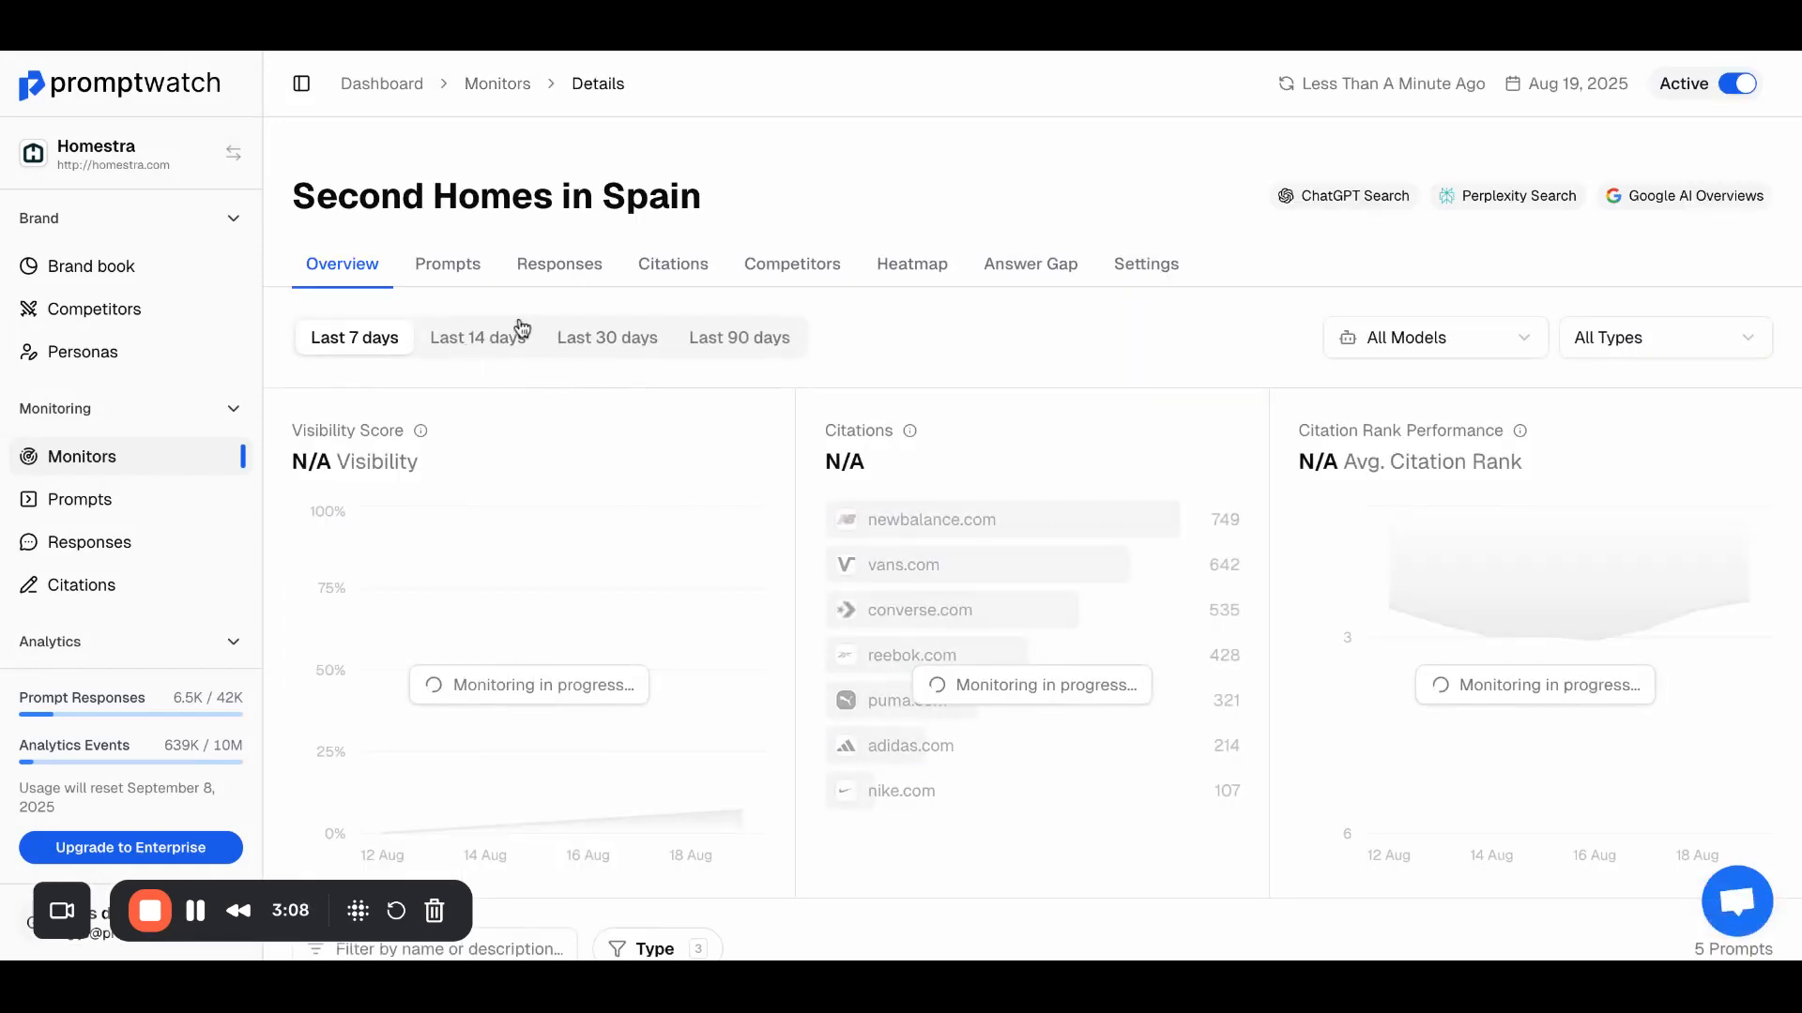
Step: Open the monitor's prompts and check the form for creating new prompts manually with additional prompt rows, without creating any
click(469, 269)
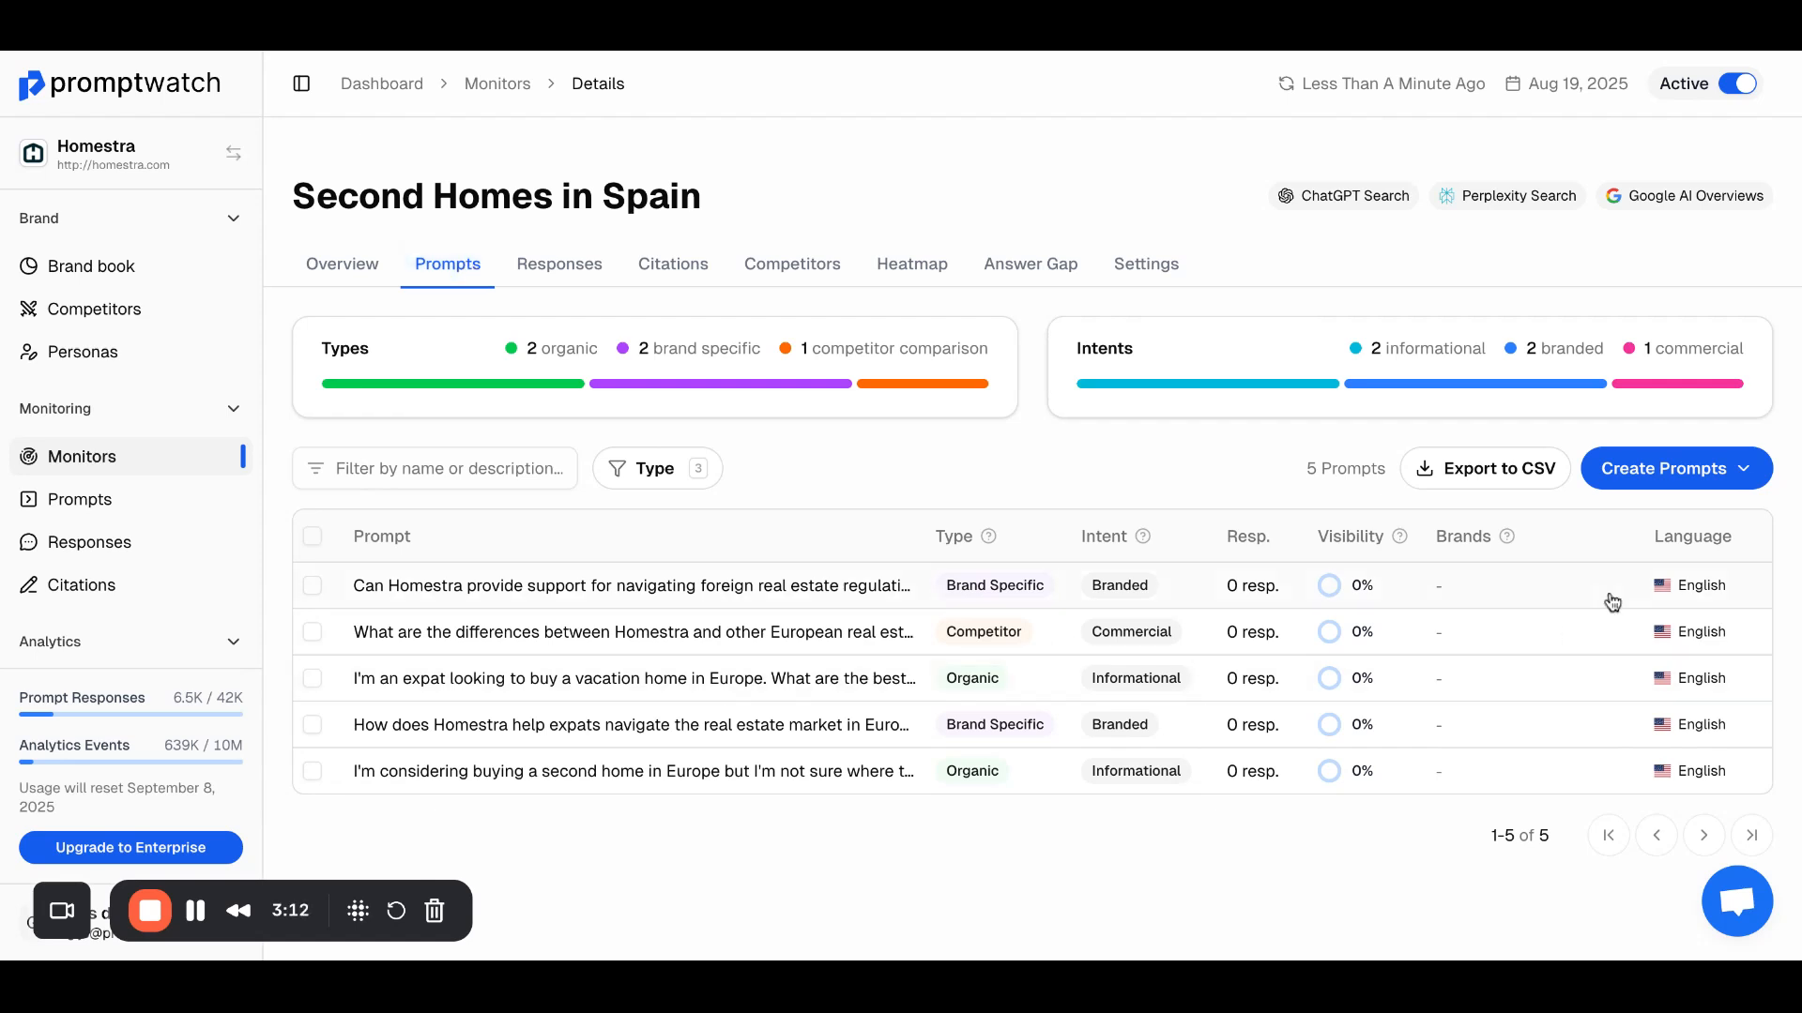
click(1663, 463)
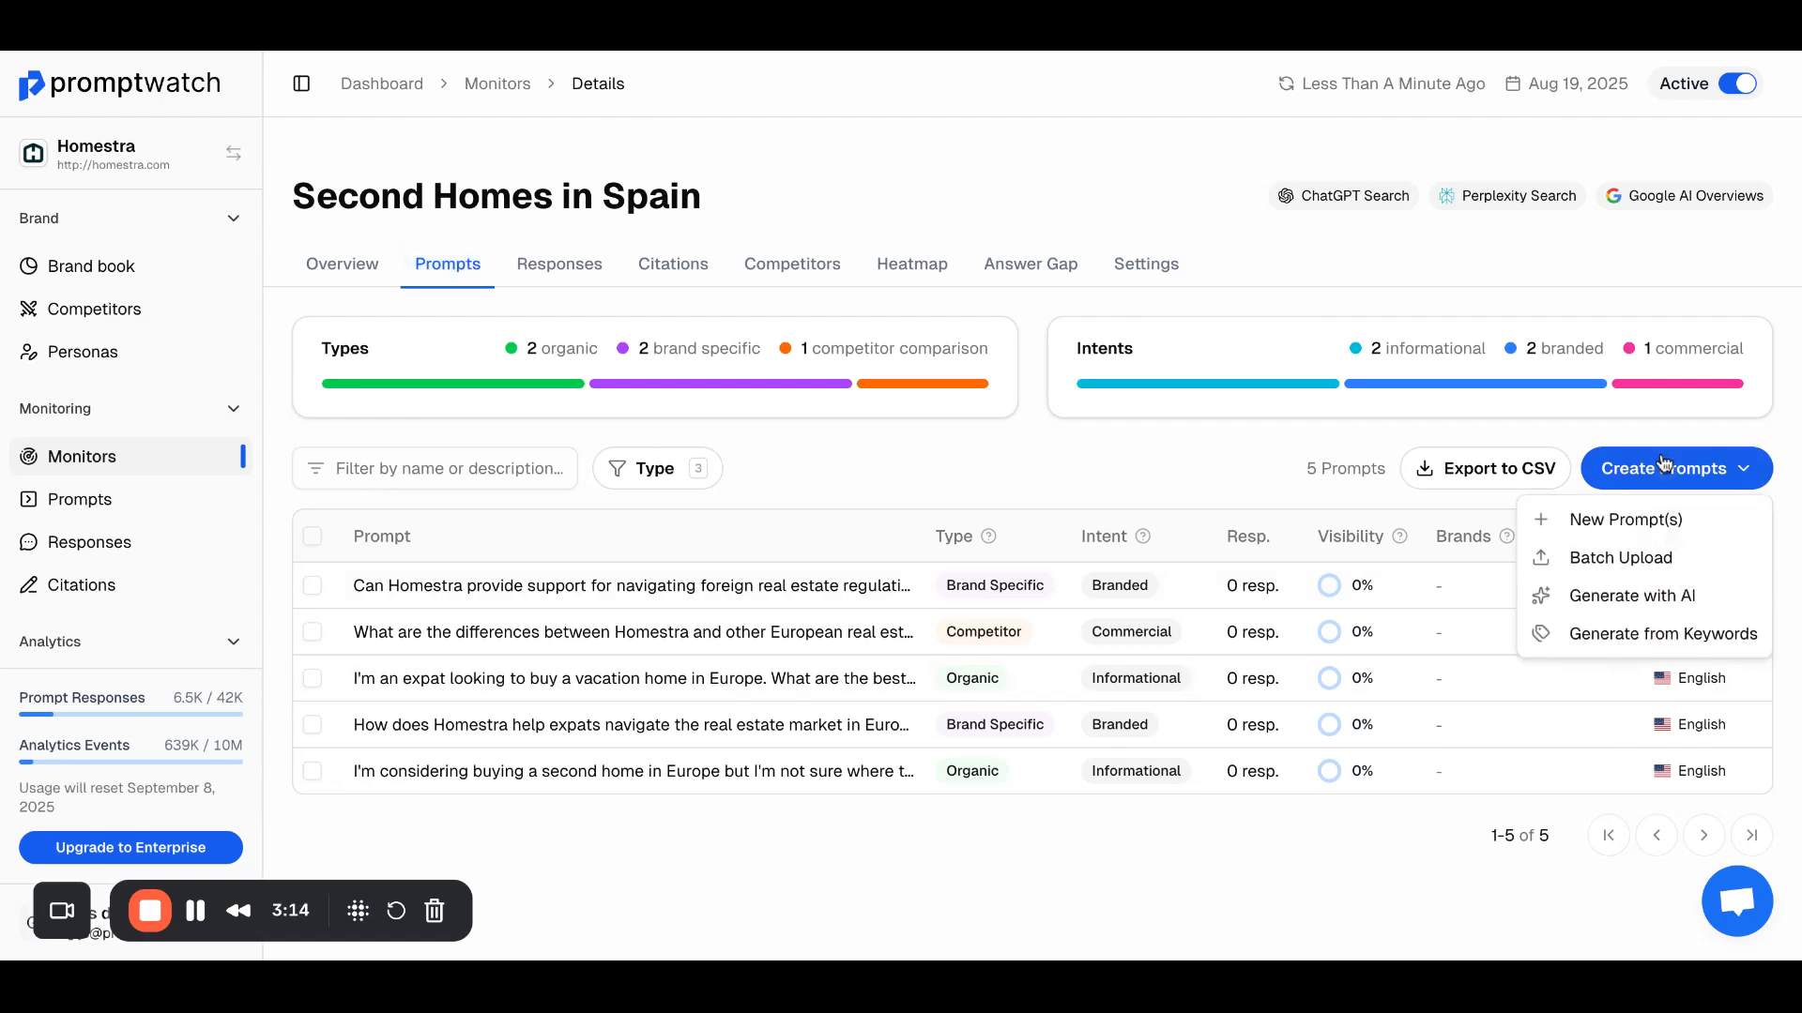
click(1628, 520)
click(1135, 547)
click(1032, 579)
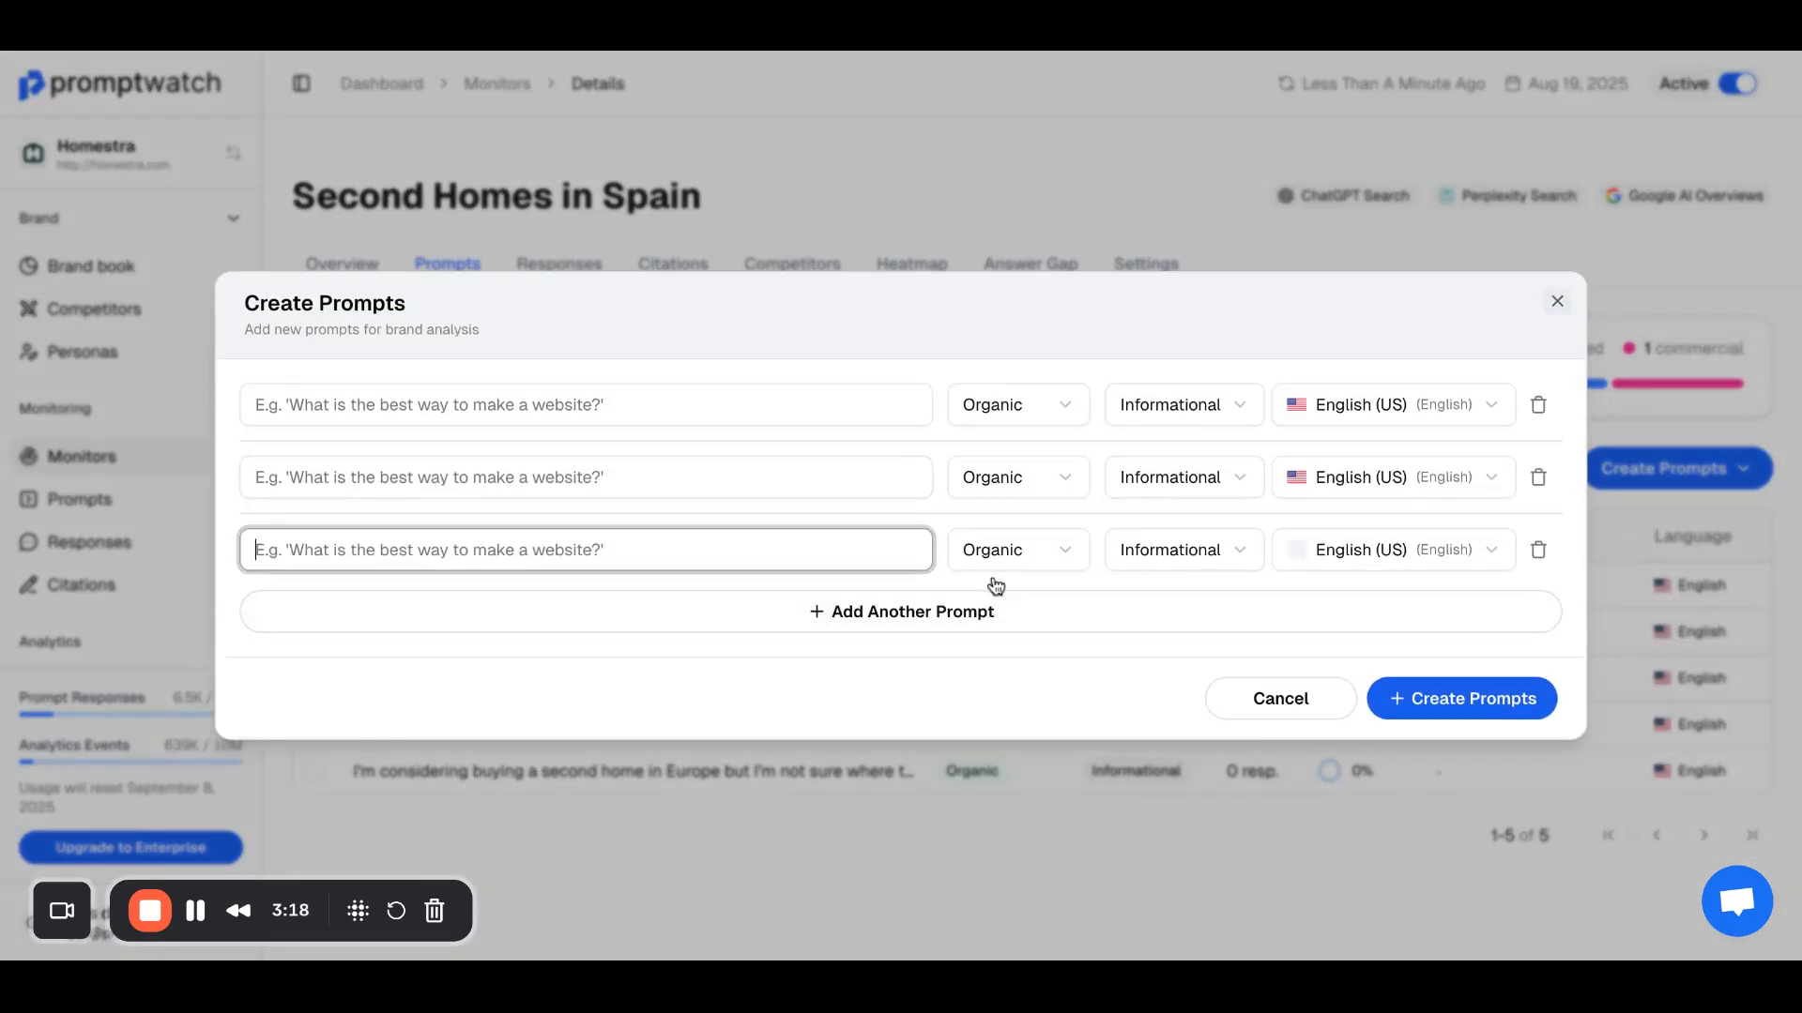
click(1557, 301)
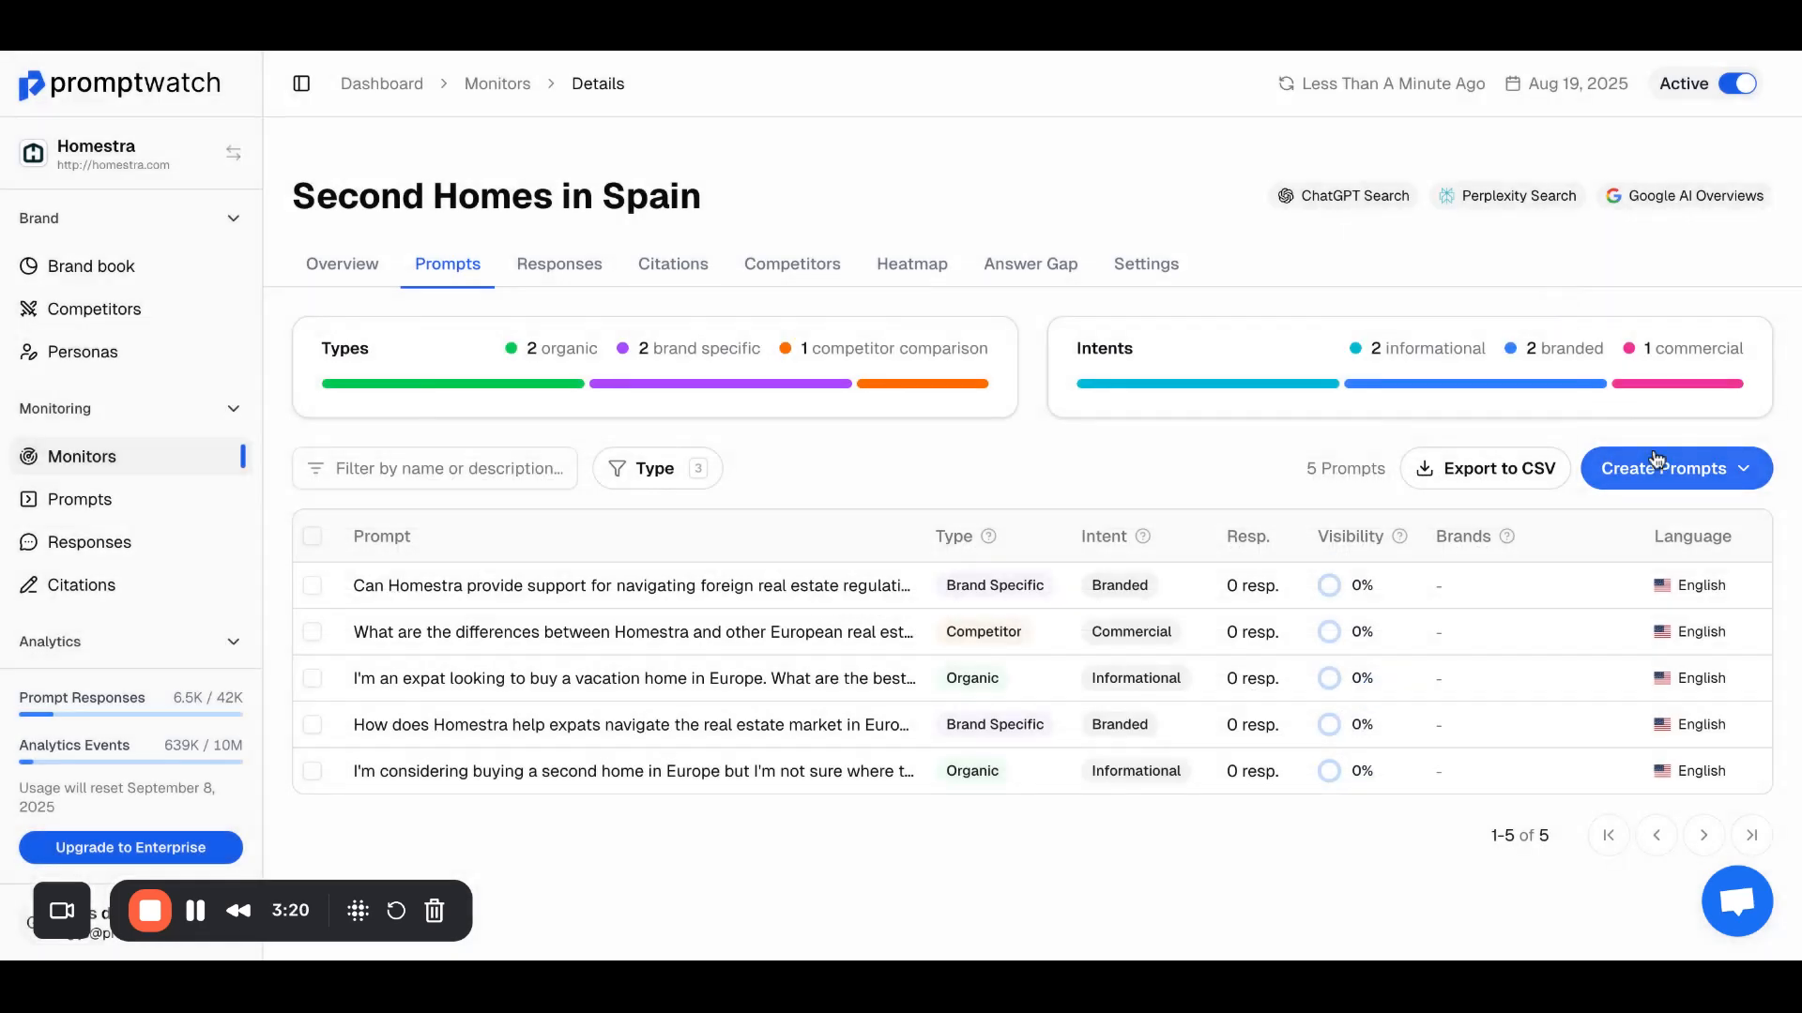
Step: Check the batch upload form for adding one prompt per line, and close it without uploading
click(1663, 468)
click(1629, 563)
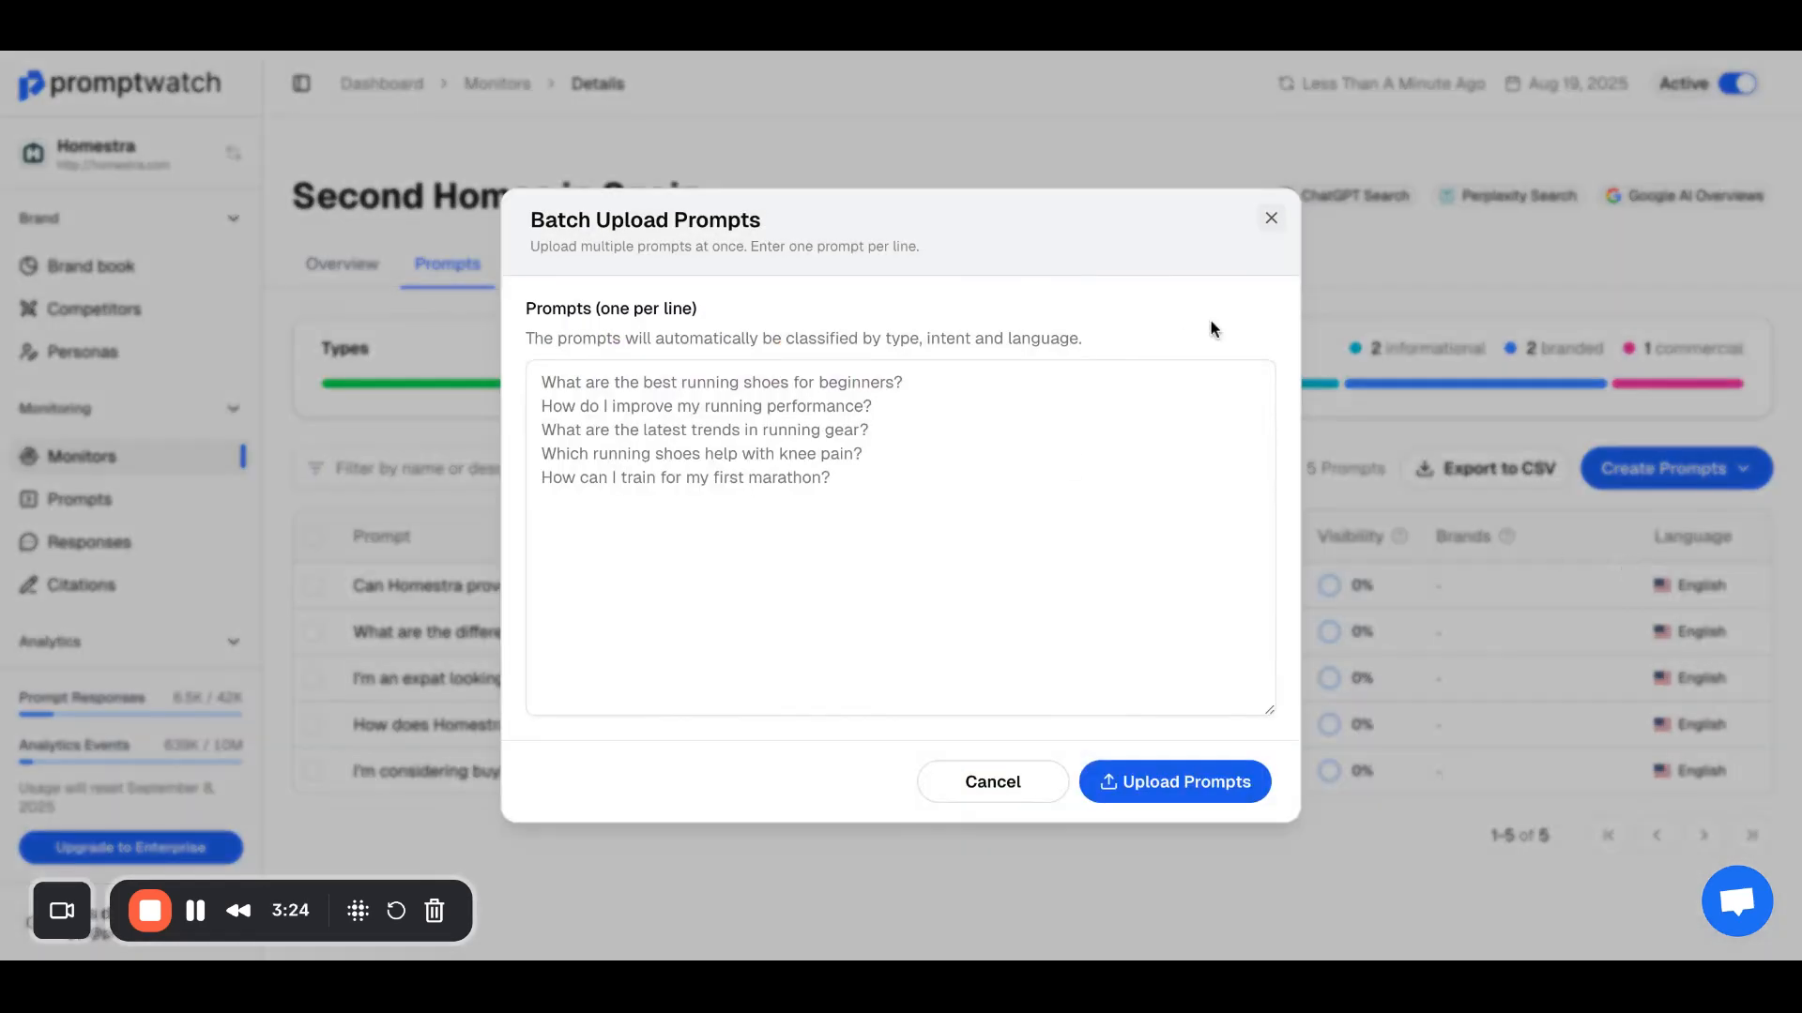
click(1271, 219)
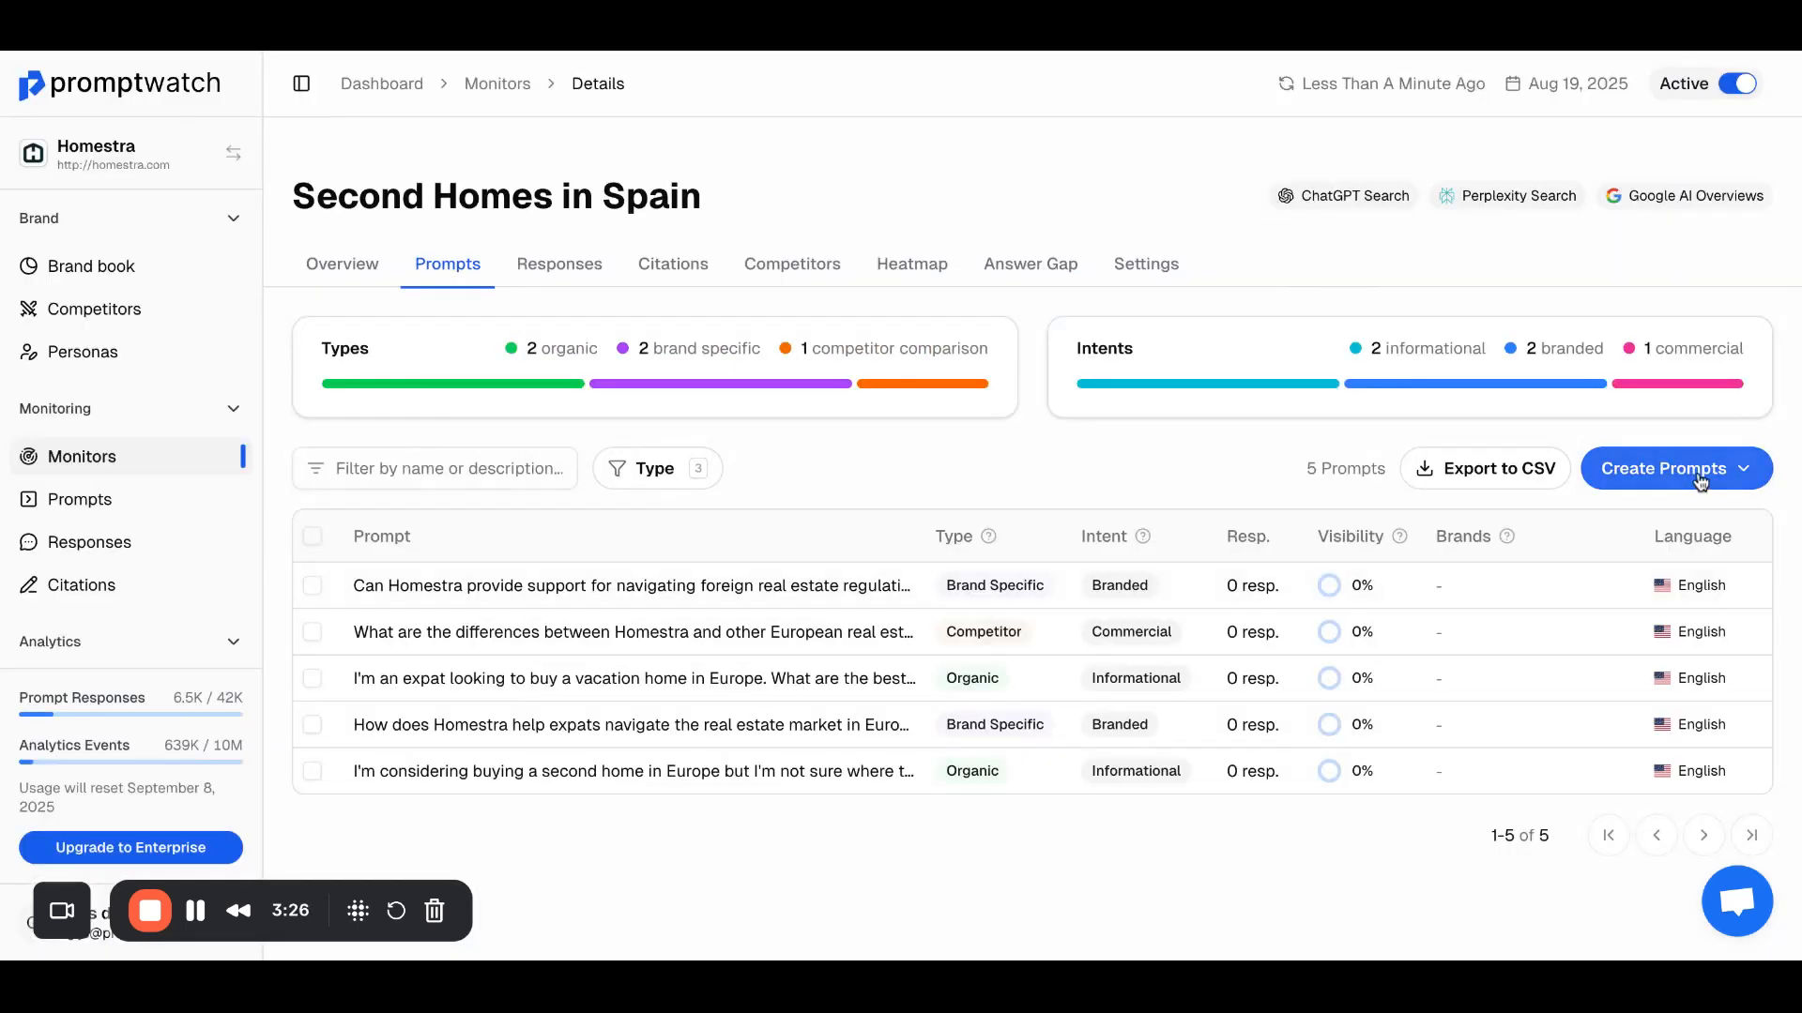
Step: Generate 10 prompts with AI, using the Organic prompt type and the Informational intent type
click(1727, 468)
click(1634, 601)
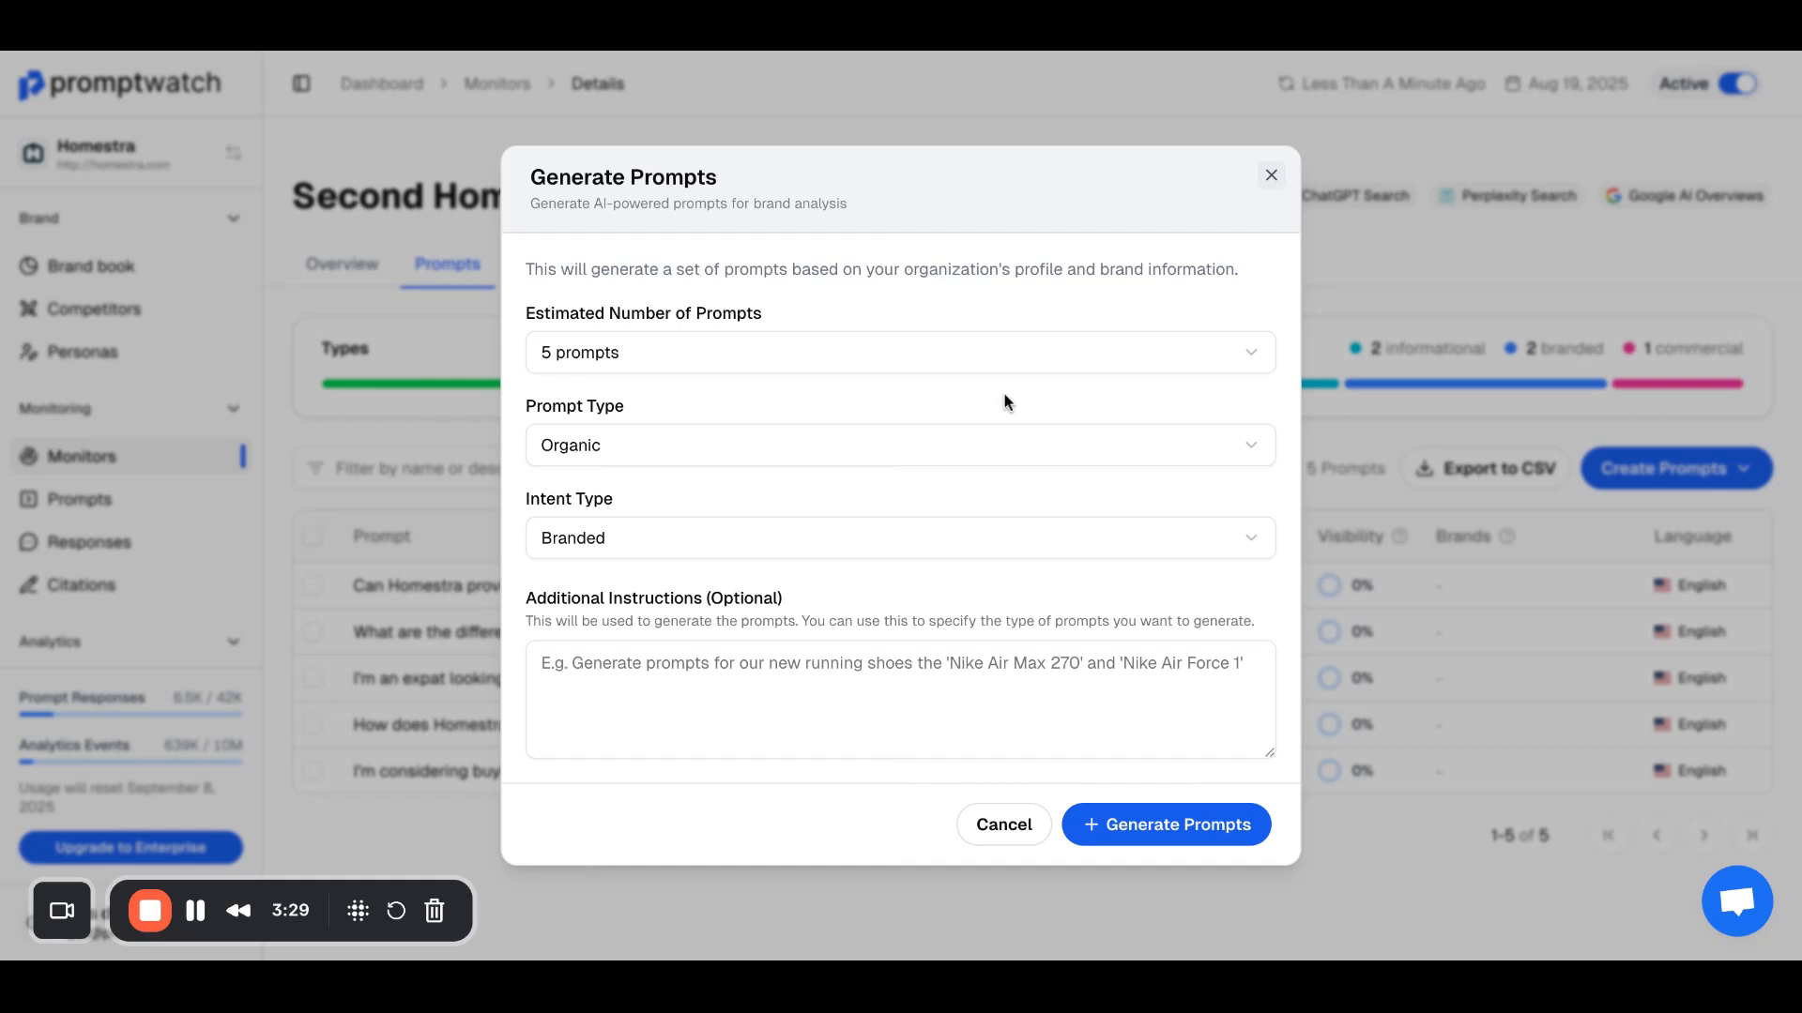
click(897, 353)
click(828, 439)
click(891, 460)
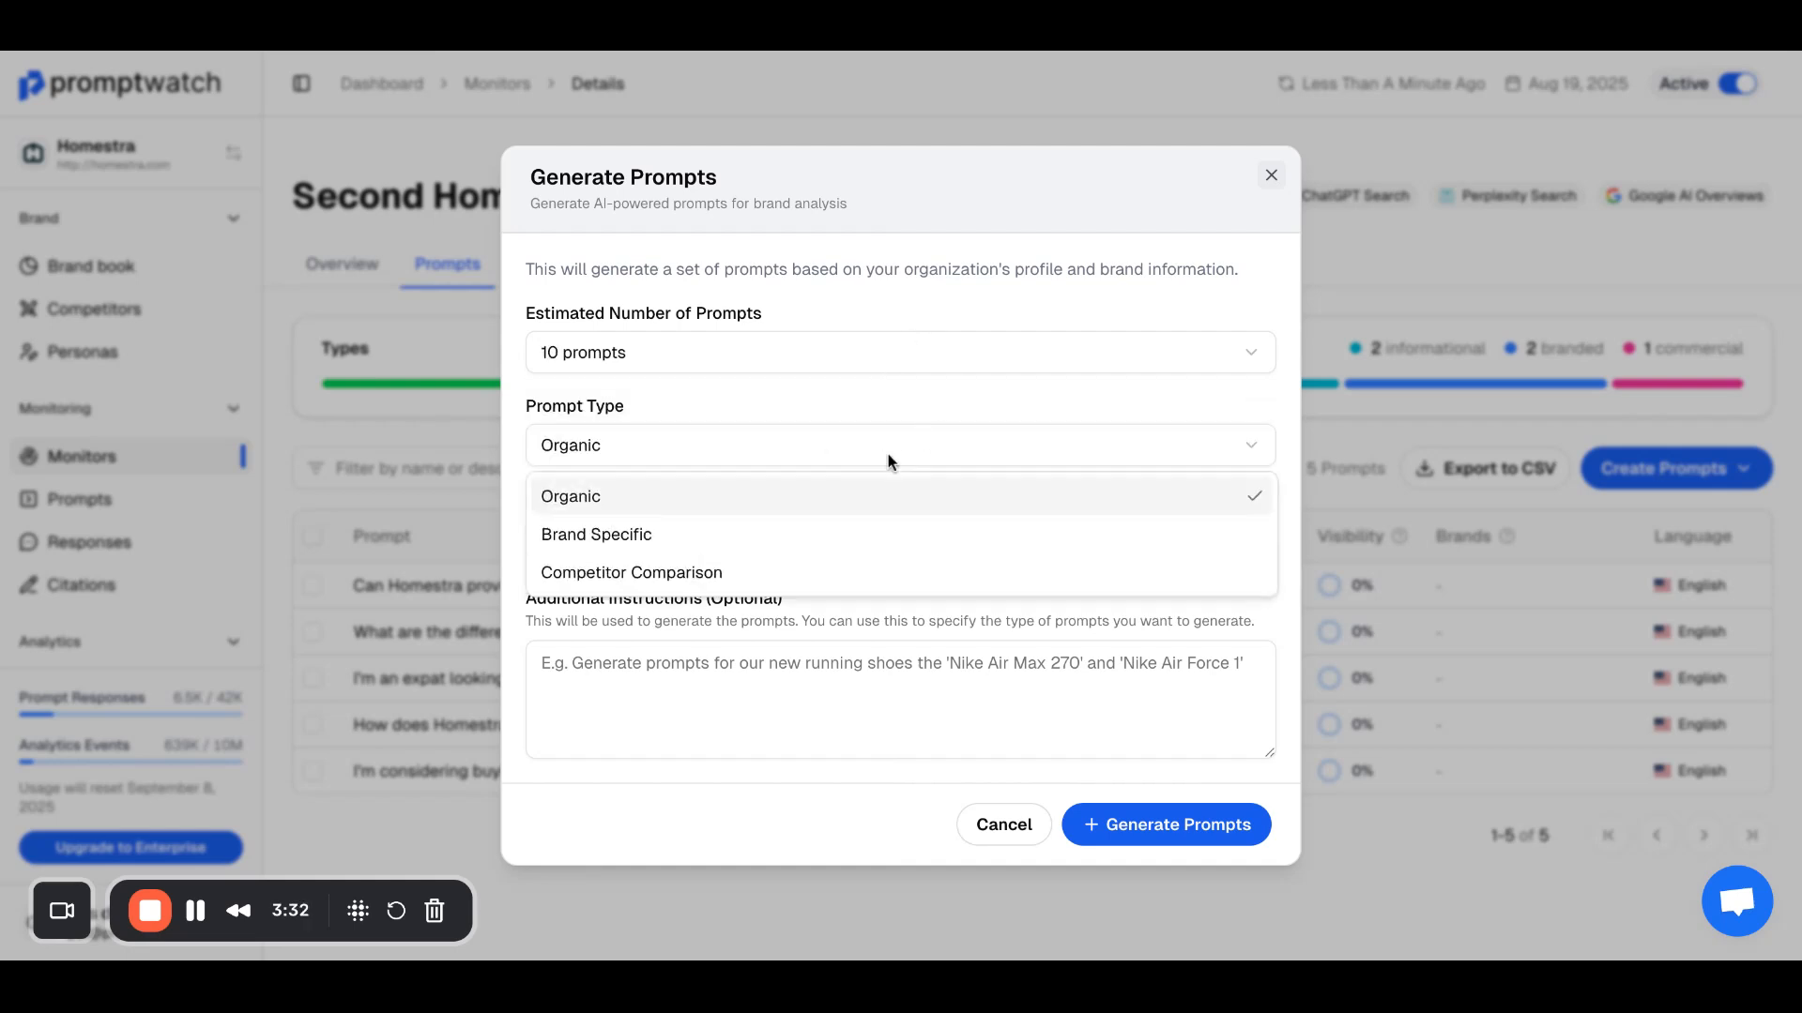
click(860, 497)
click(833, 537)
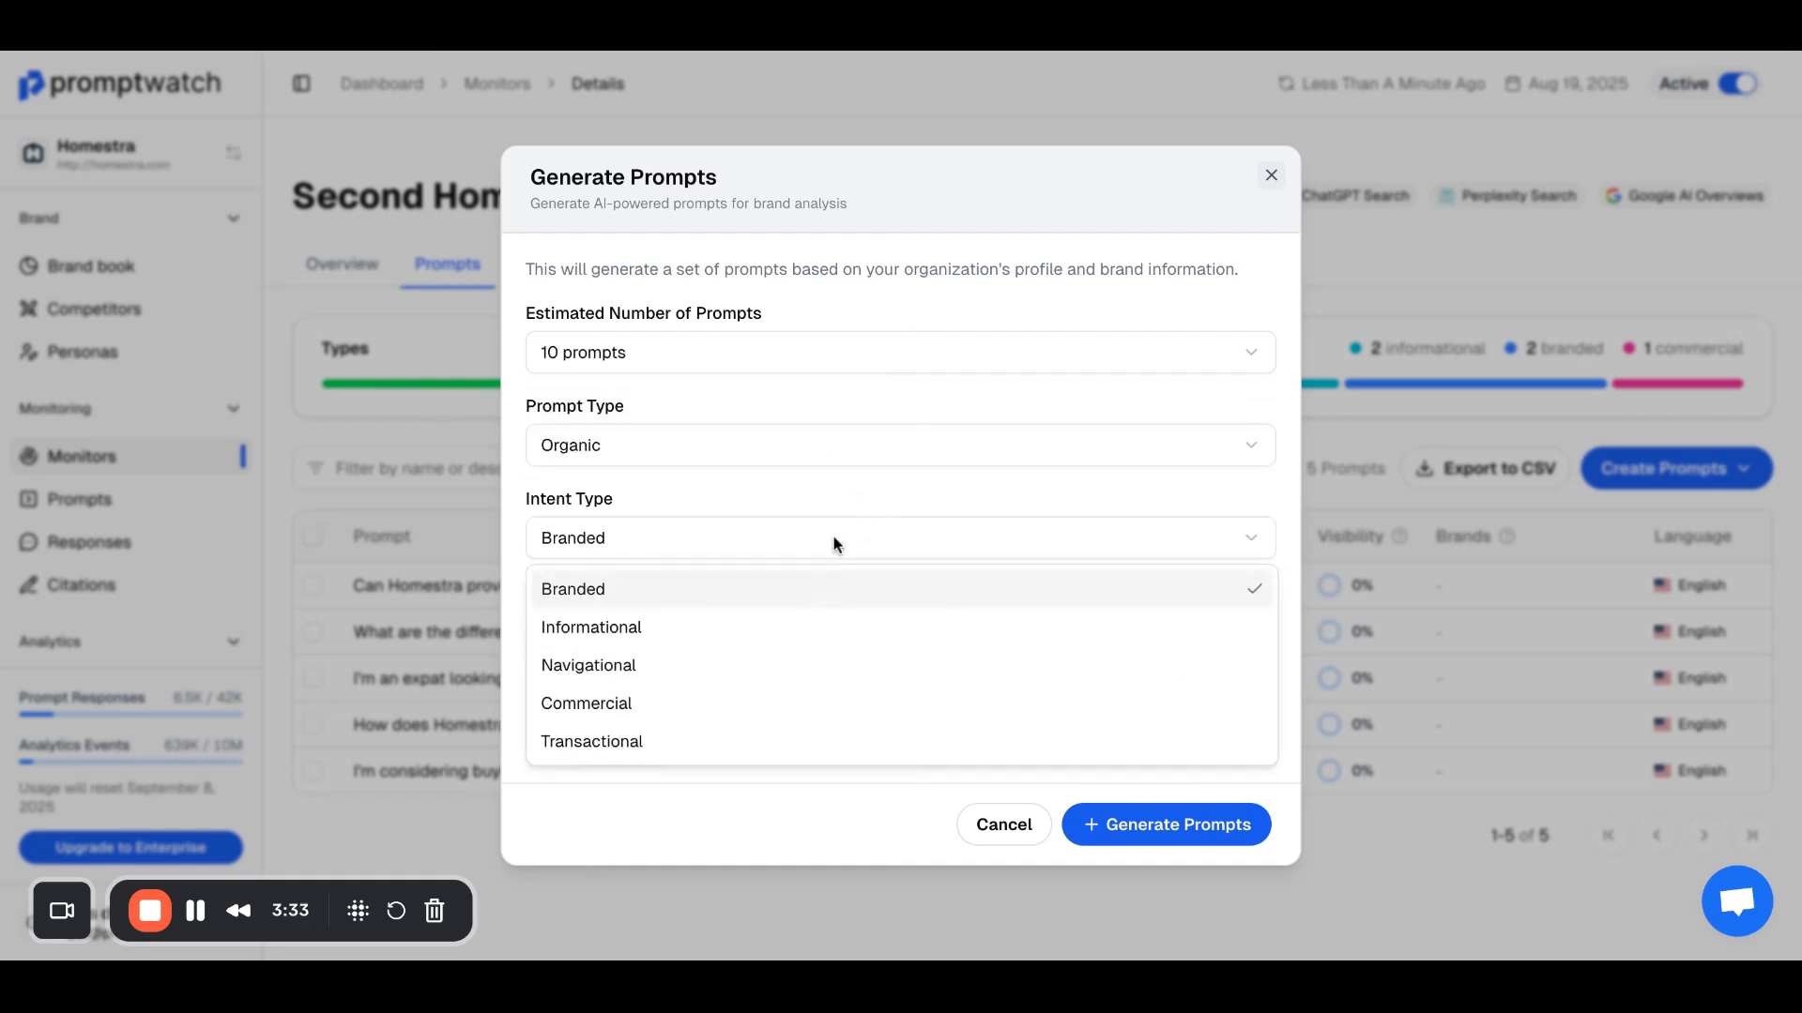
click(804, 623)
click(1126, 830)
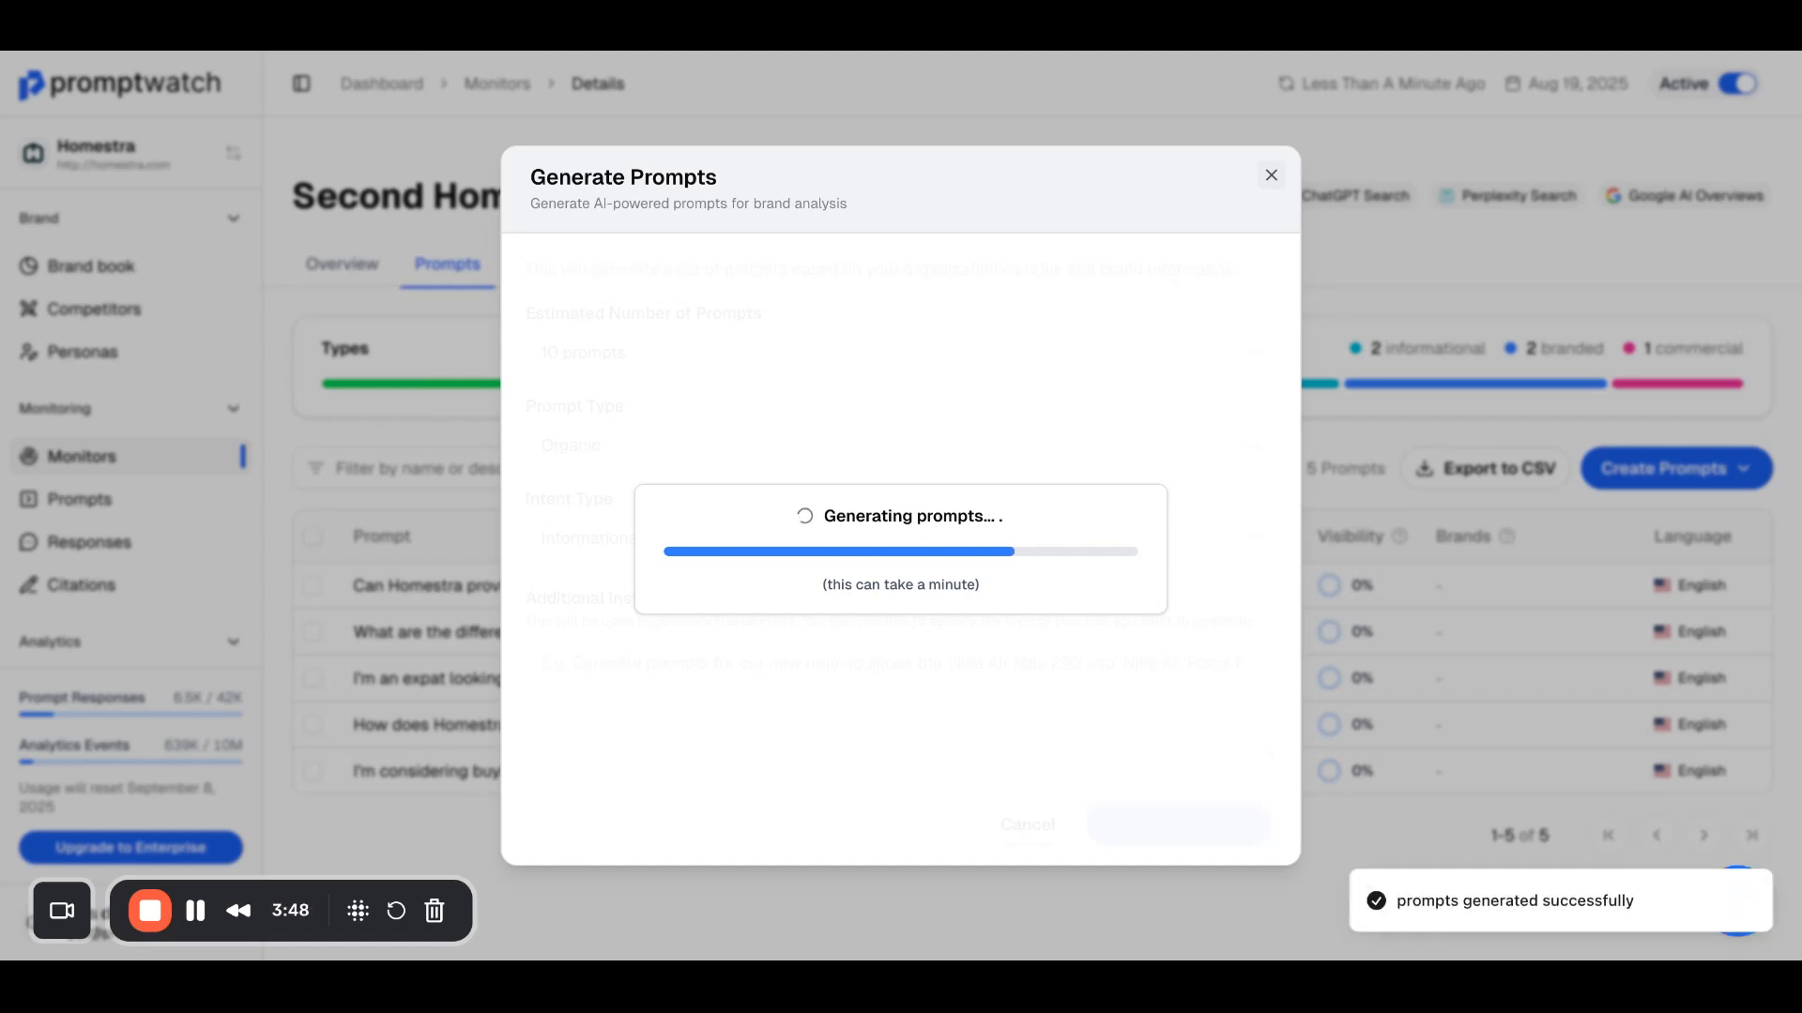
Step: Delete the brand-specific prompt asking whether Homestra can provide support for navigating foreign real estate regulations
scroll(894, 369, down, 5)
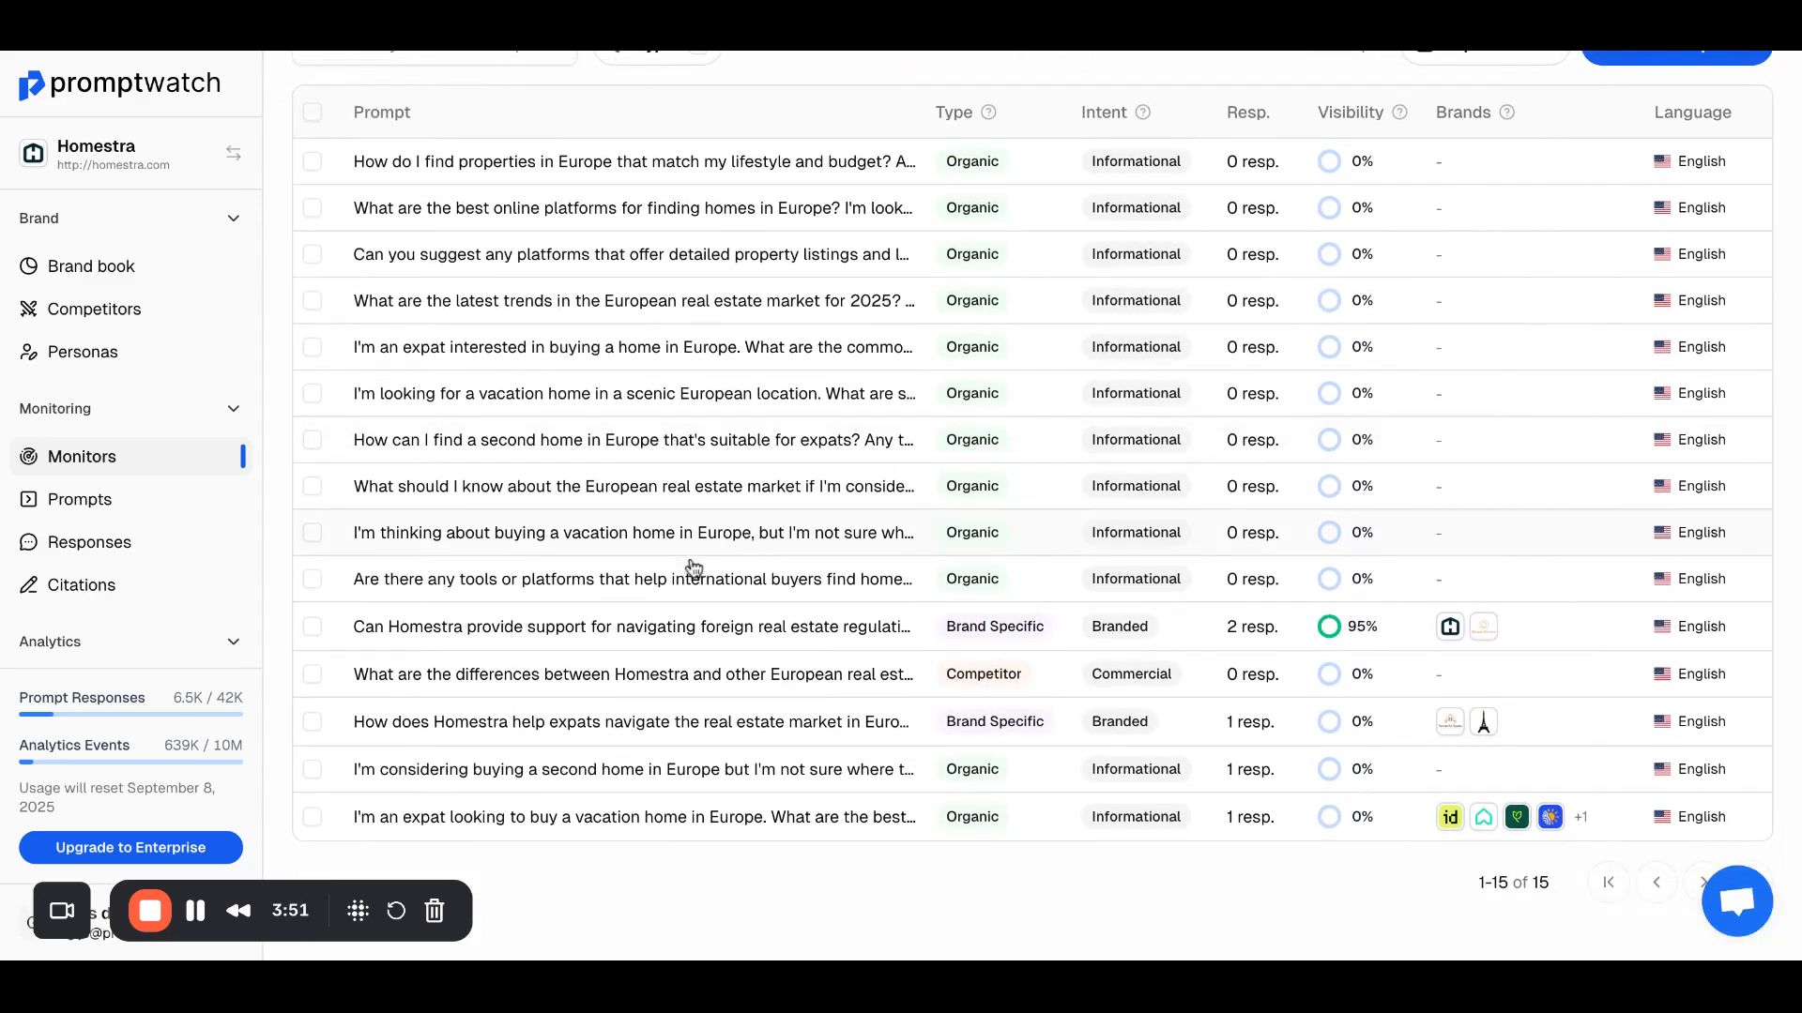
click(312, 627)
scroll(1568, 294, up, 2)
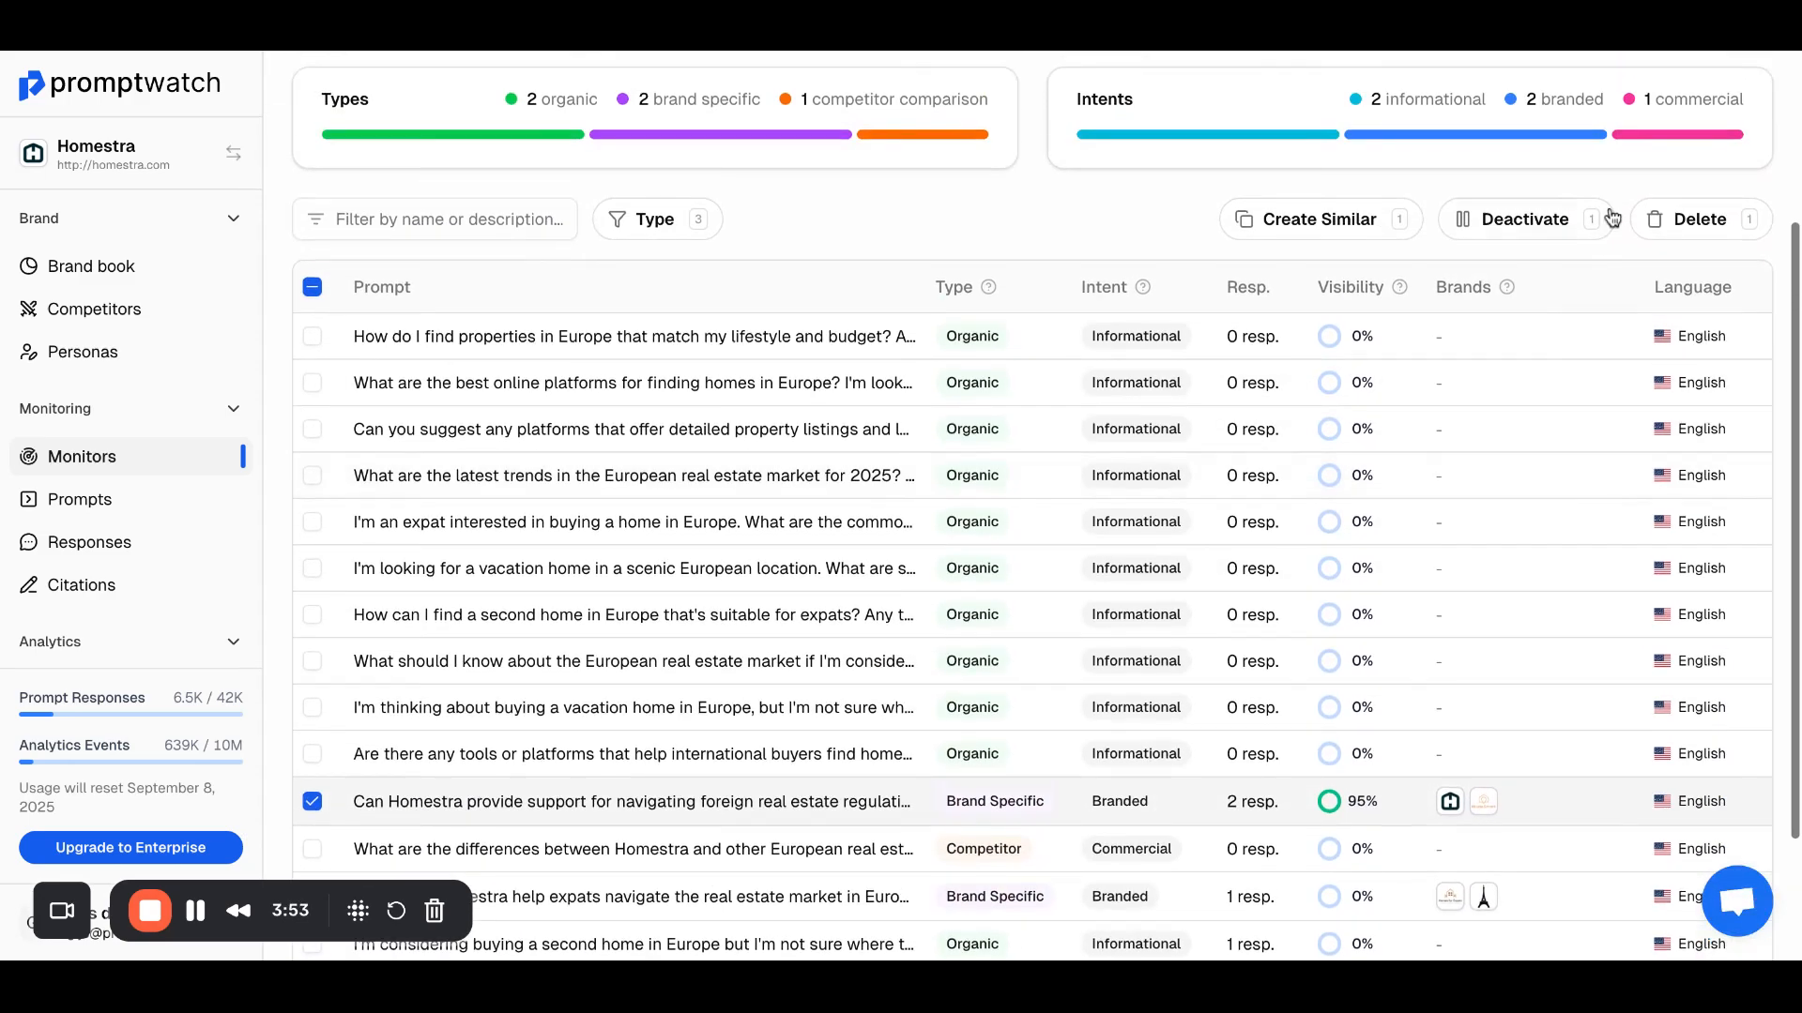
click(1700, 218)
click(1132, 561)
Step: Delete the competitor prompt asking about the differences between Homestra and other European real estate platforms
scroll(1158, 712, down, 2)
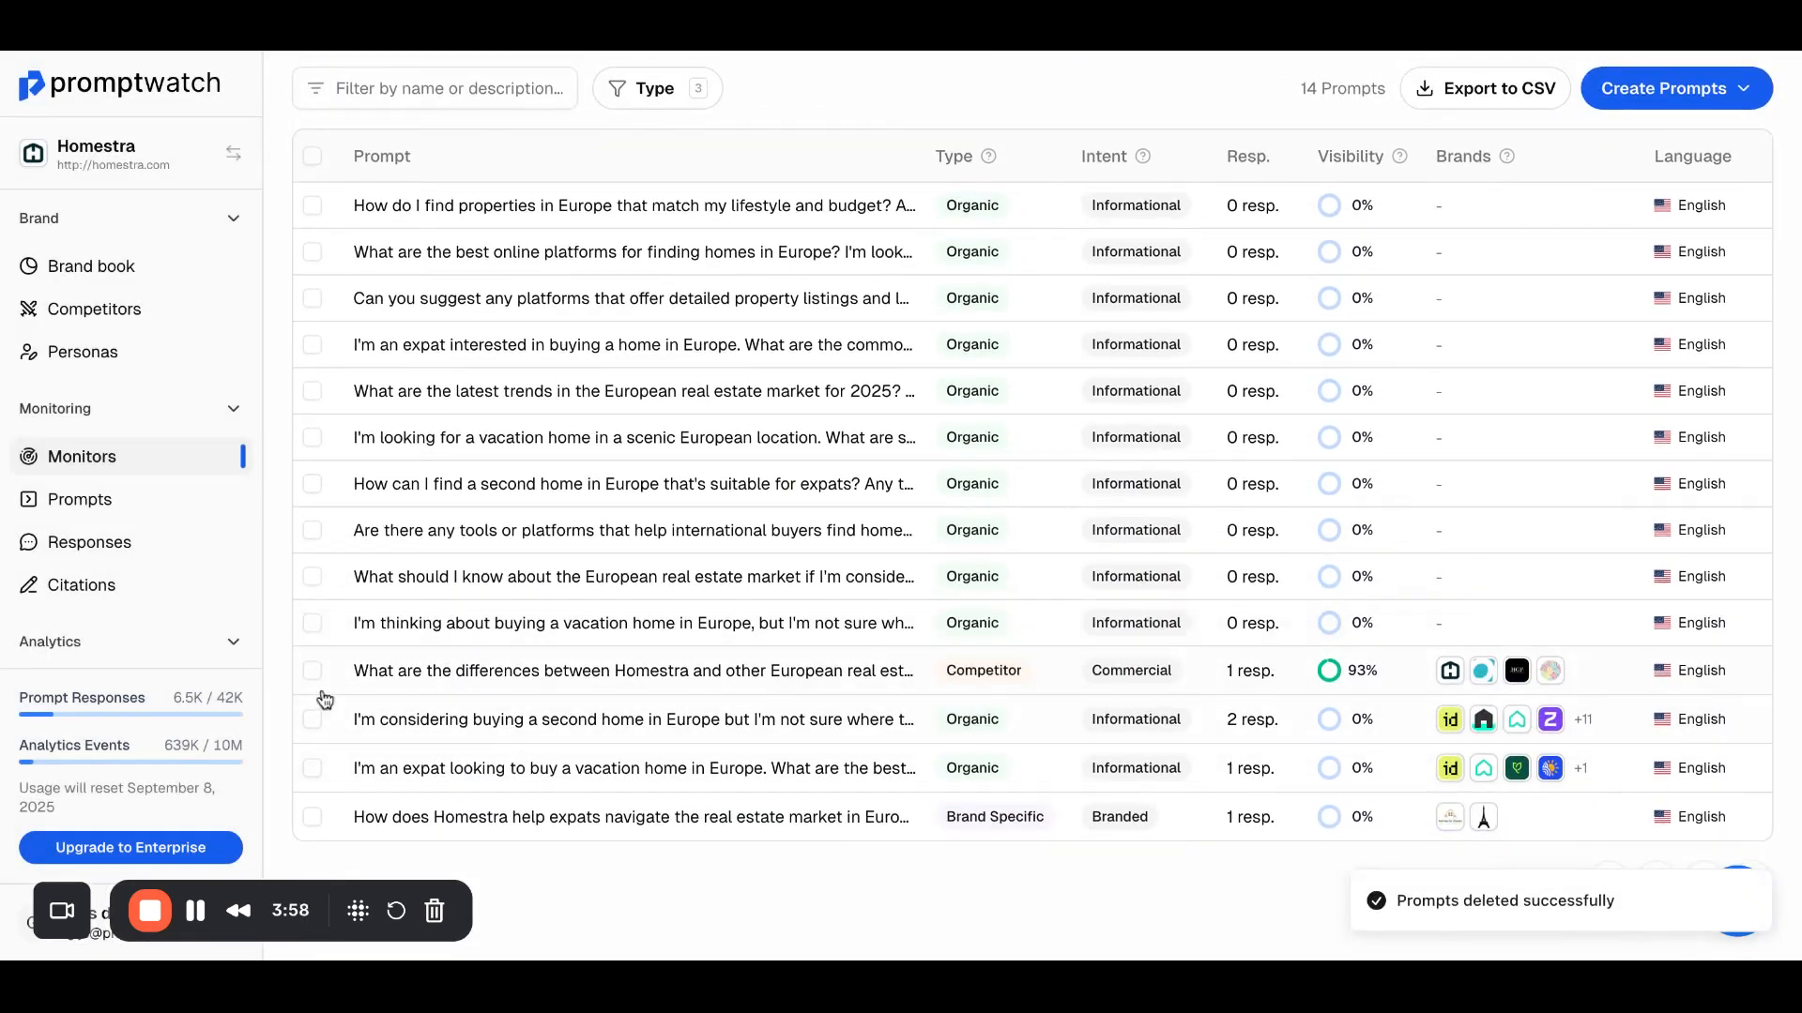
click(315, 672)
scroll(1630, 222, up, 4)
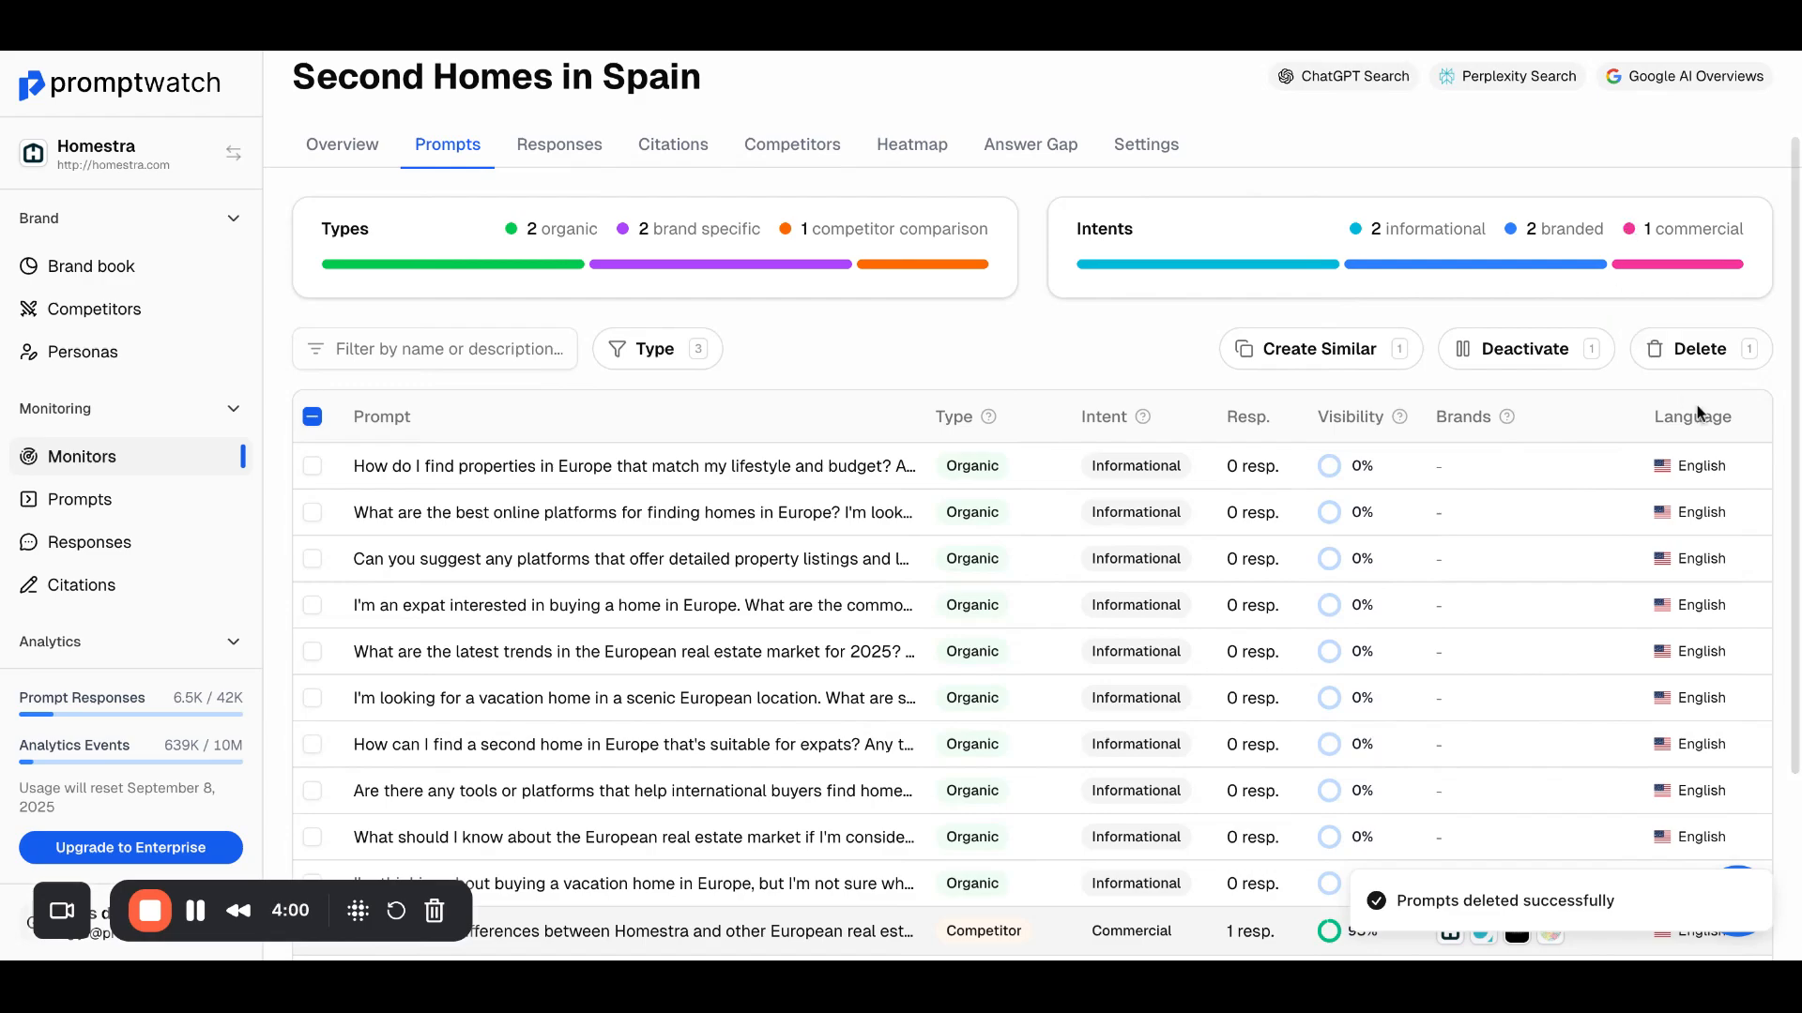
click(1690, 349)
click(1134, 563)
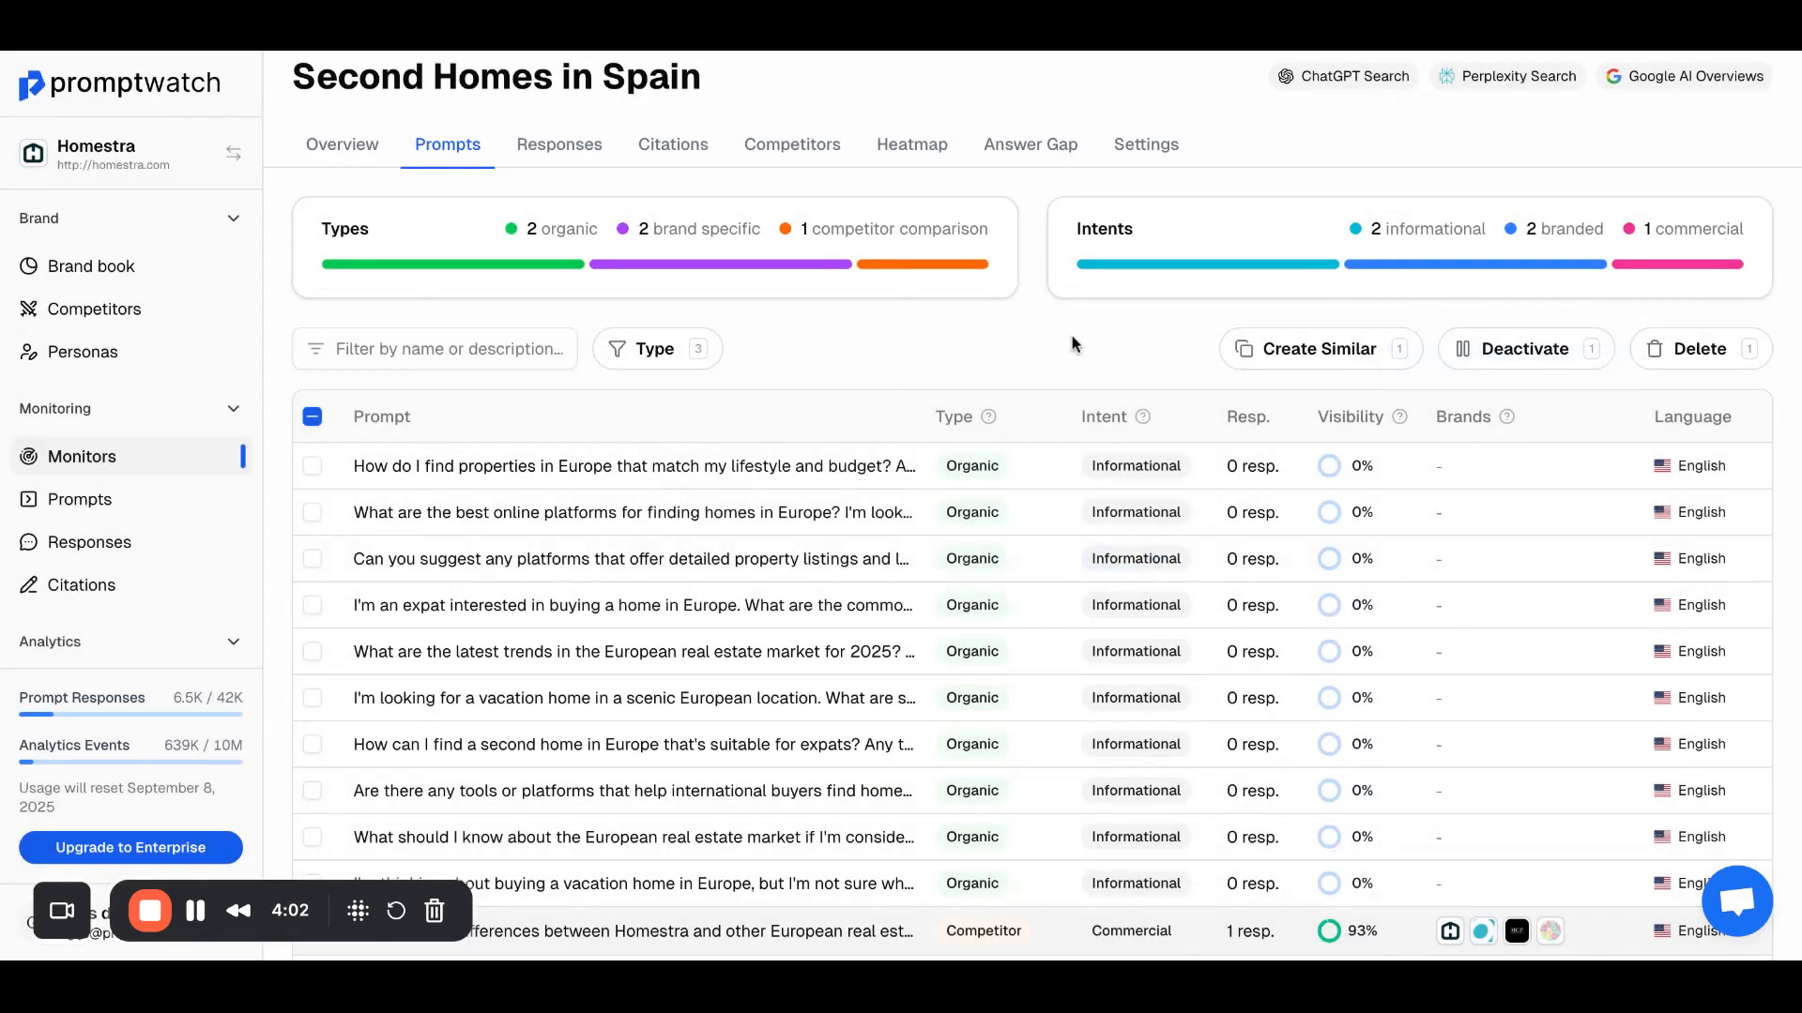
Step: Review the monitor's remaining prompts and the list of collected responses with their models, visibility and mentioned brands
scroll(916, 475, down, 3)
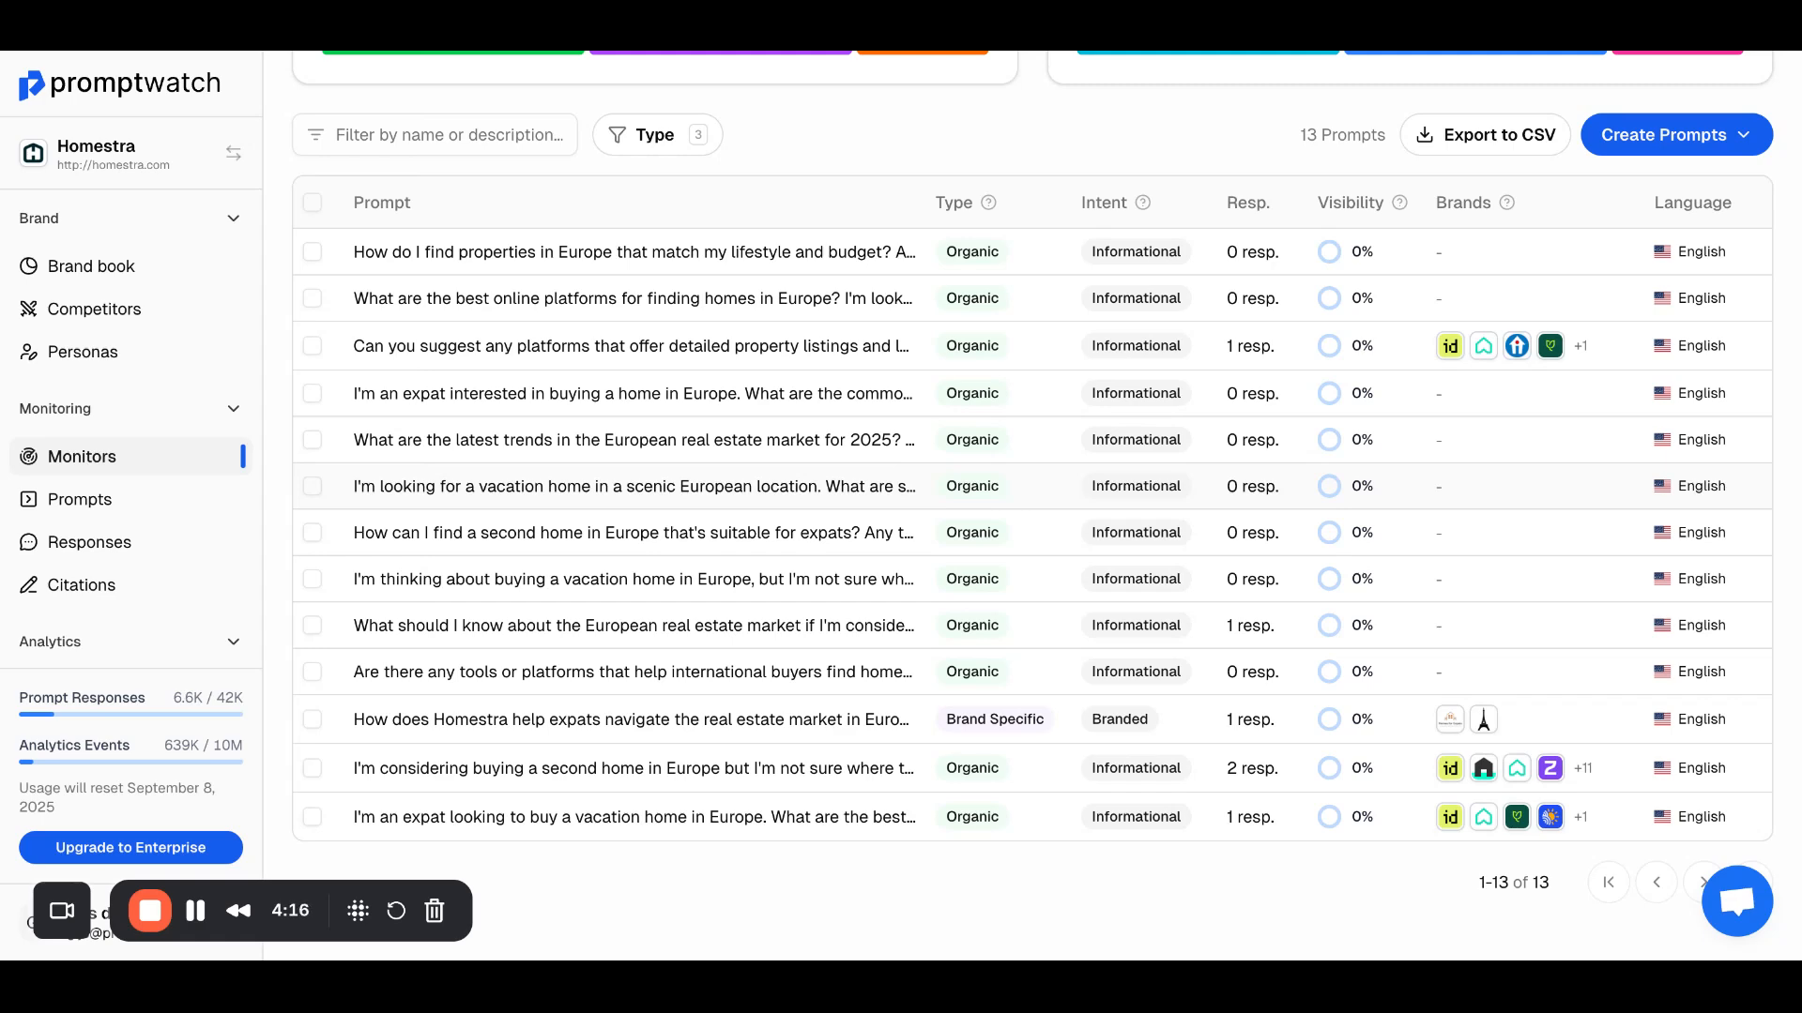
scroll(967, 414, up, 4)
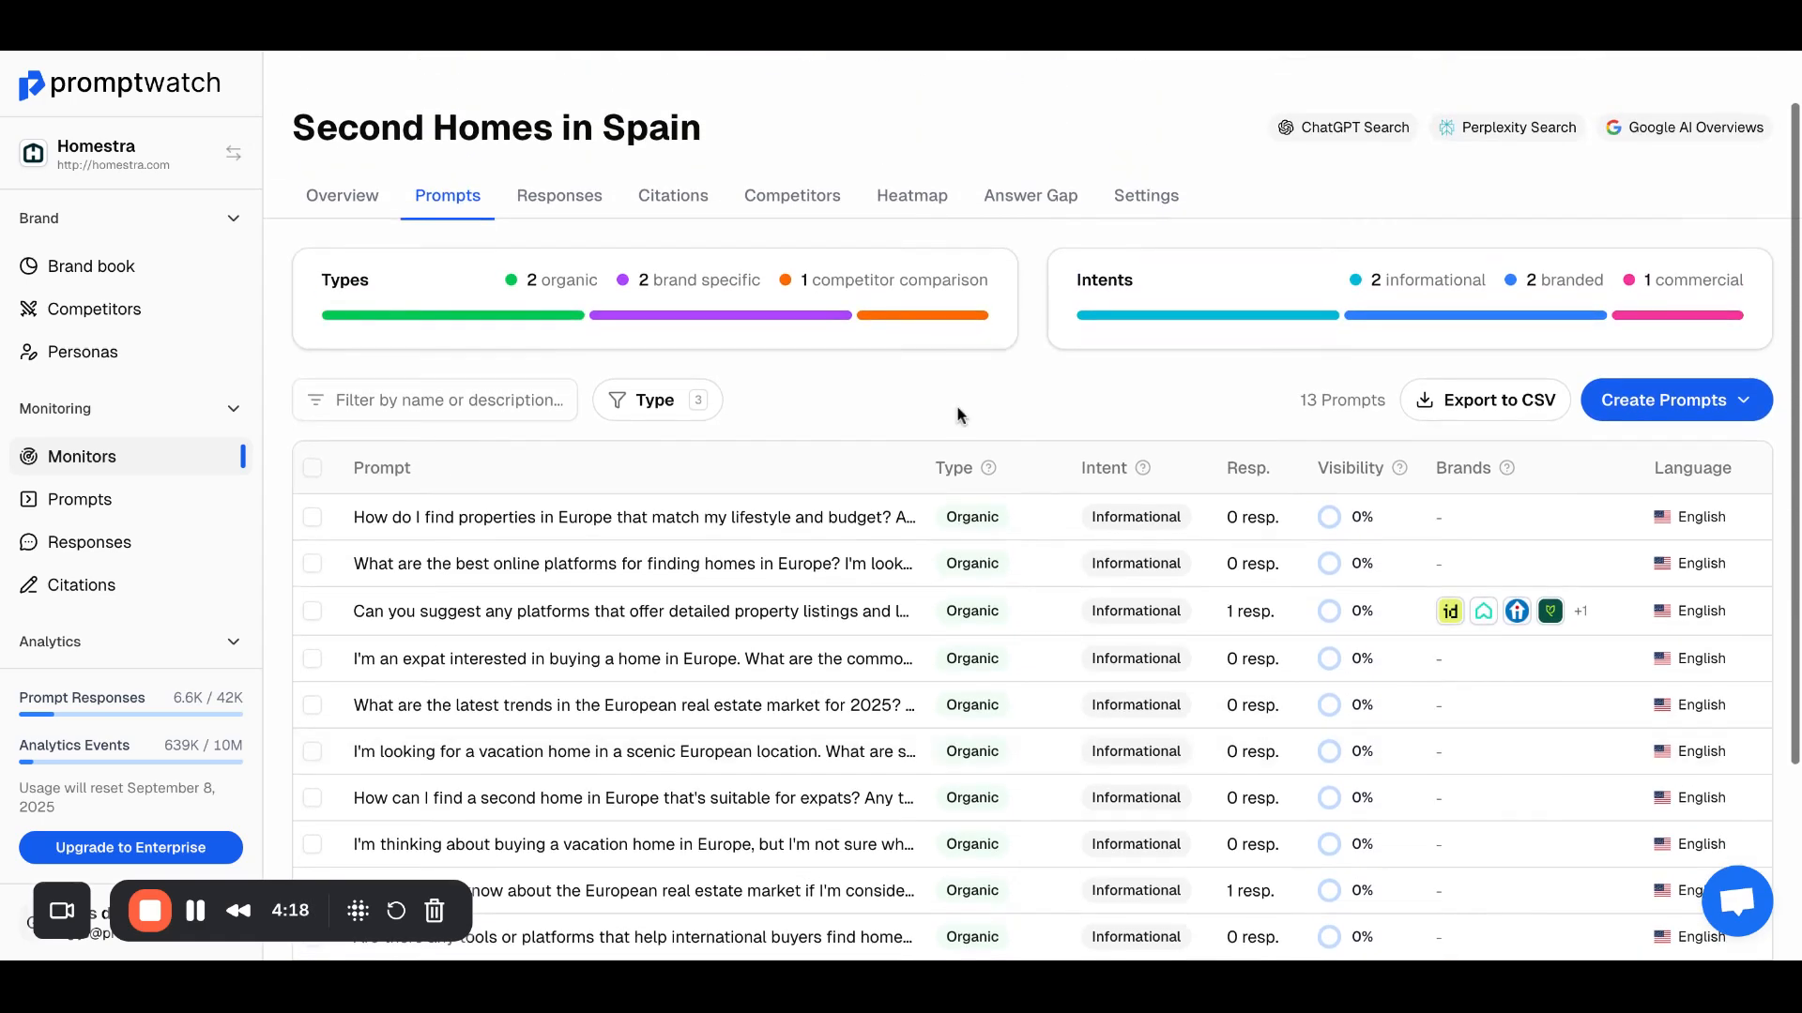
scroll(1074, 272, up, 1)
scroll(1074, 272, up, 1)
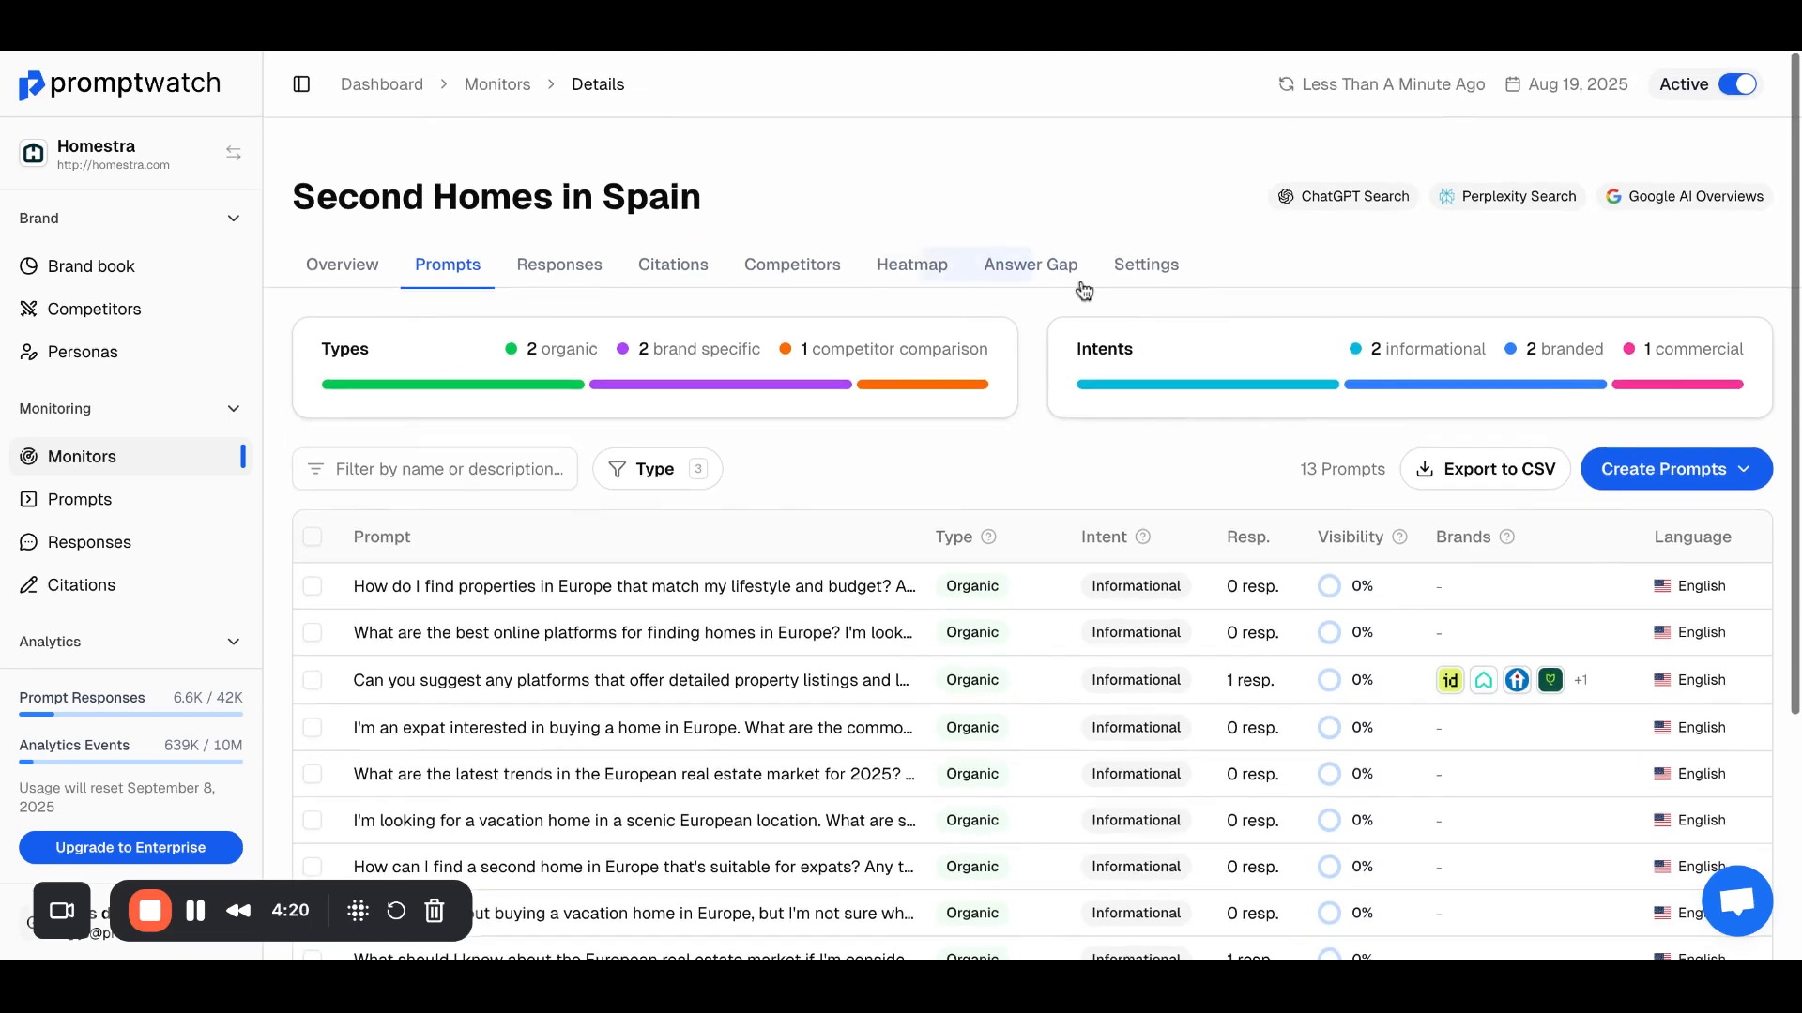
click(568, 266)
scroll(939, 521, down, 1)
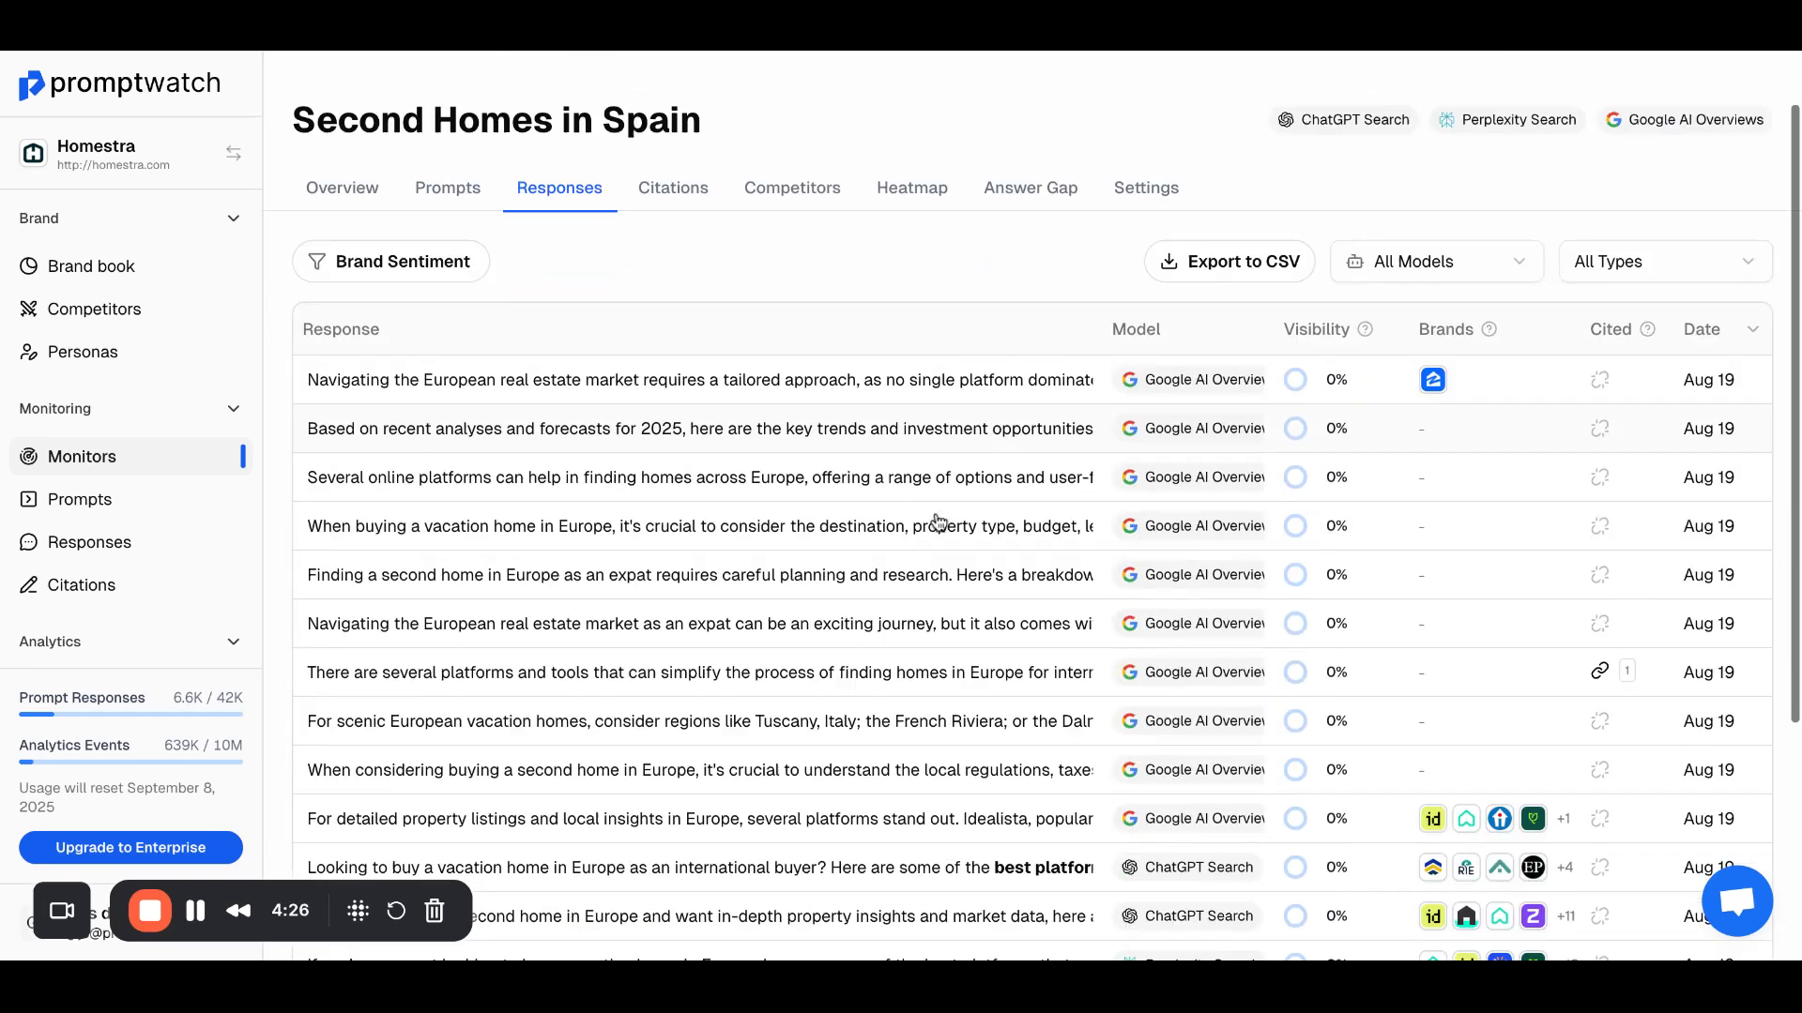
scroll(938, 521, down, 4)
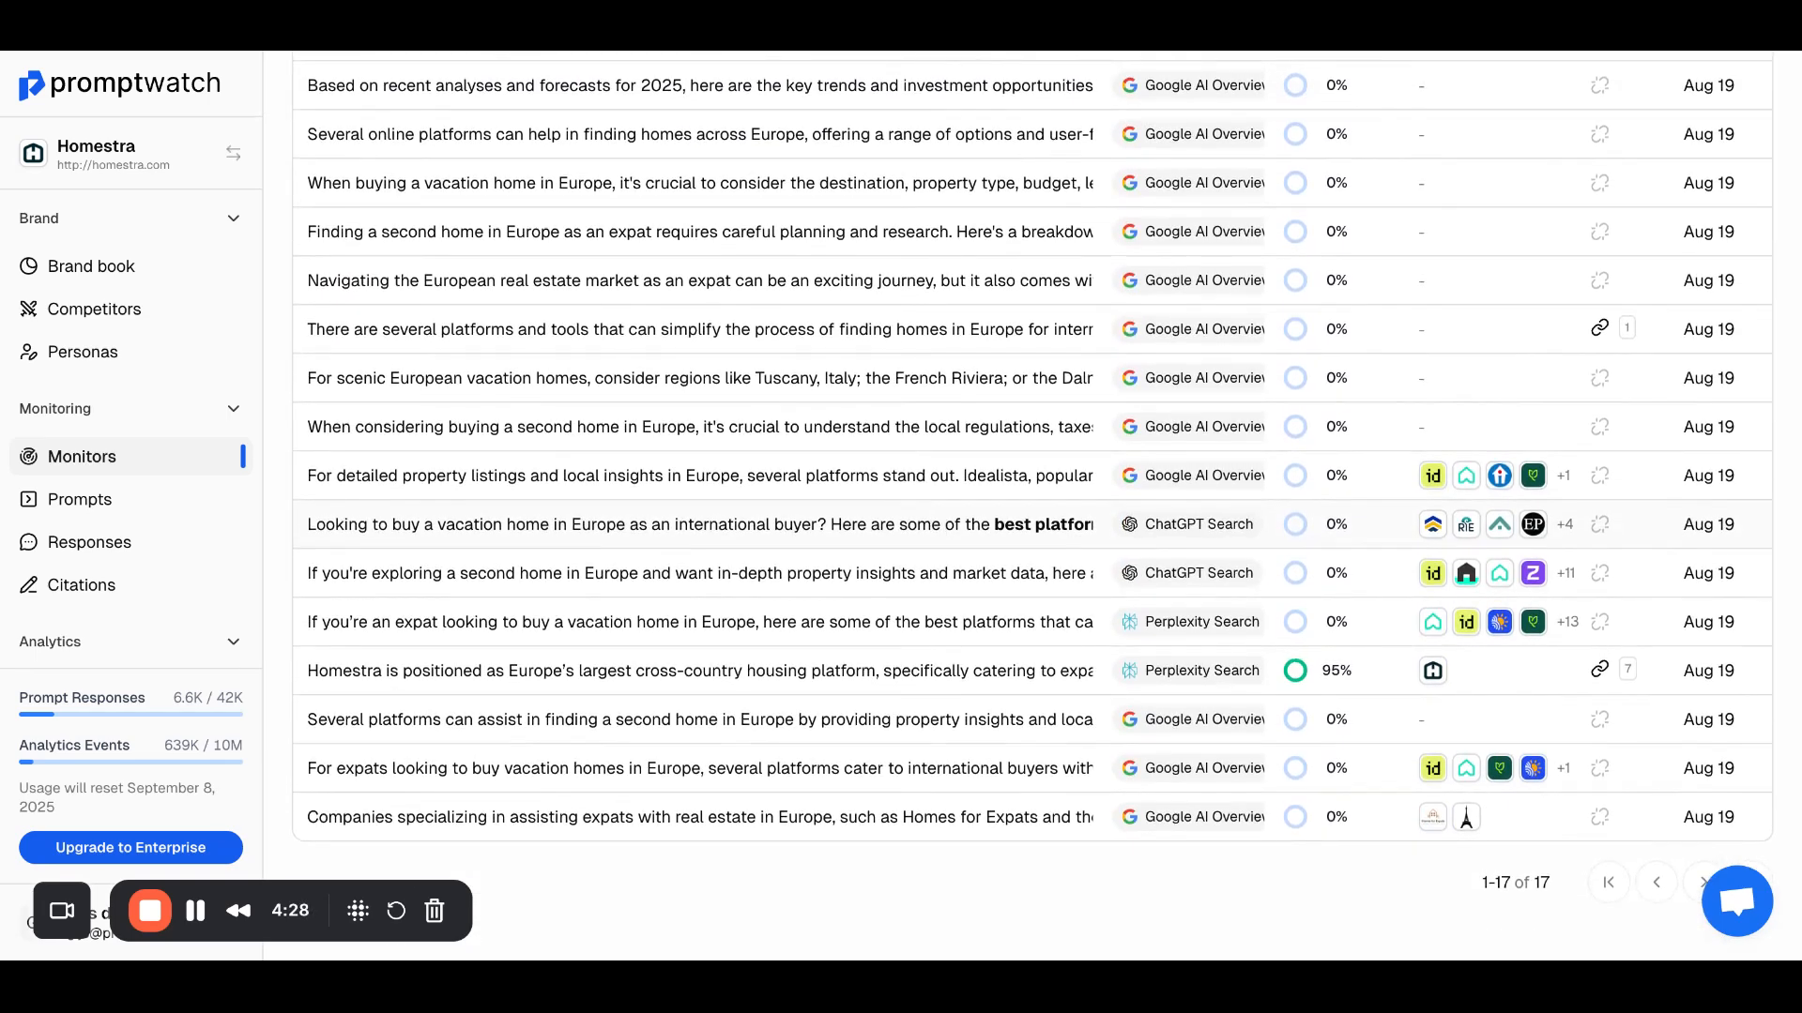
scroll(901, 506, up, 5)
Step: Open the response that starts "Navigating the European real estate market requires a tailored approach" and examine its user prompt, AI response and citations
click(804, 456)
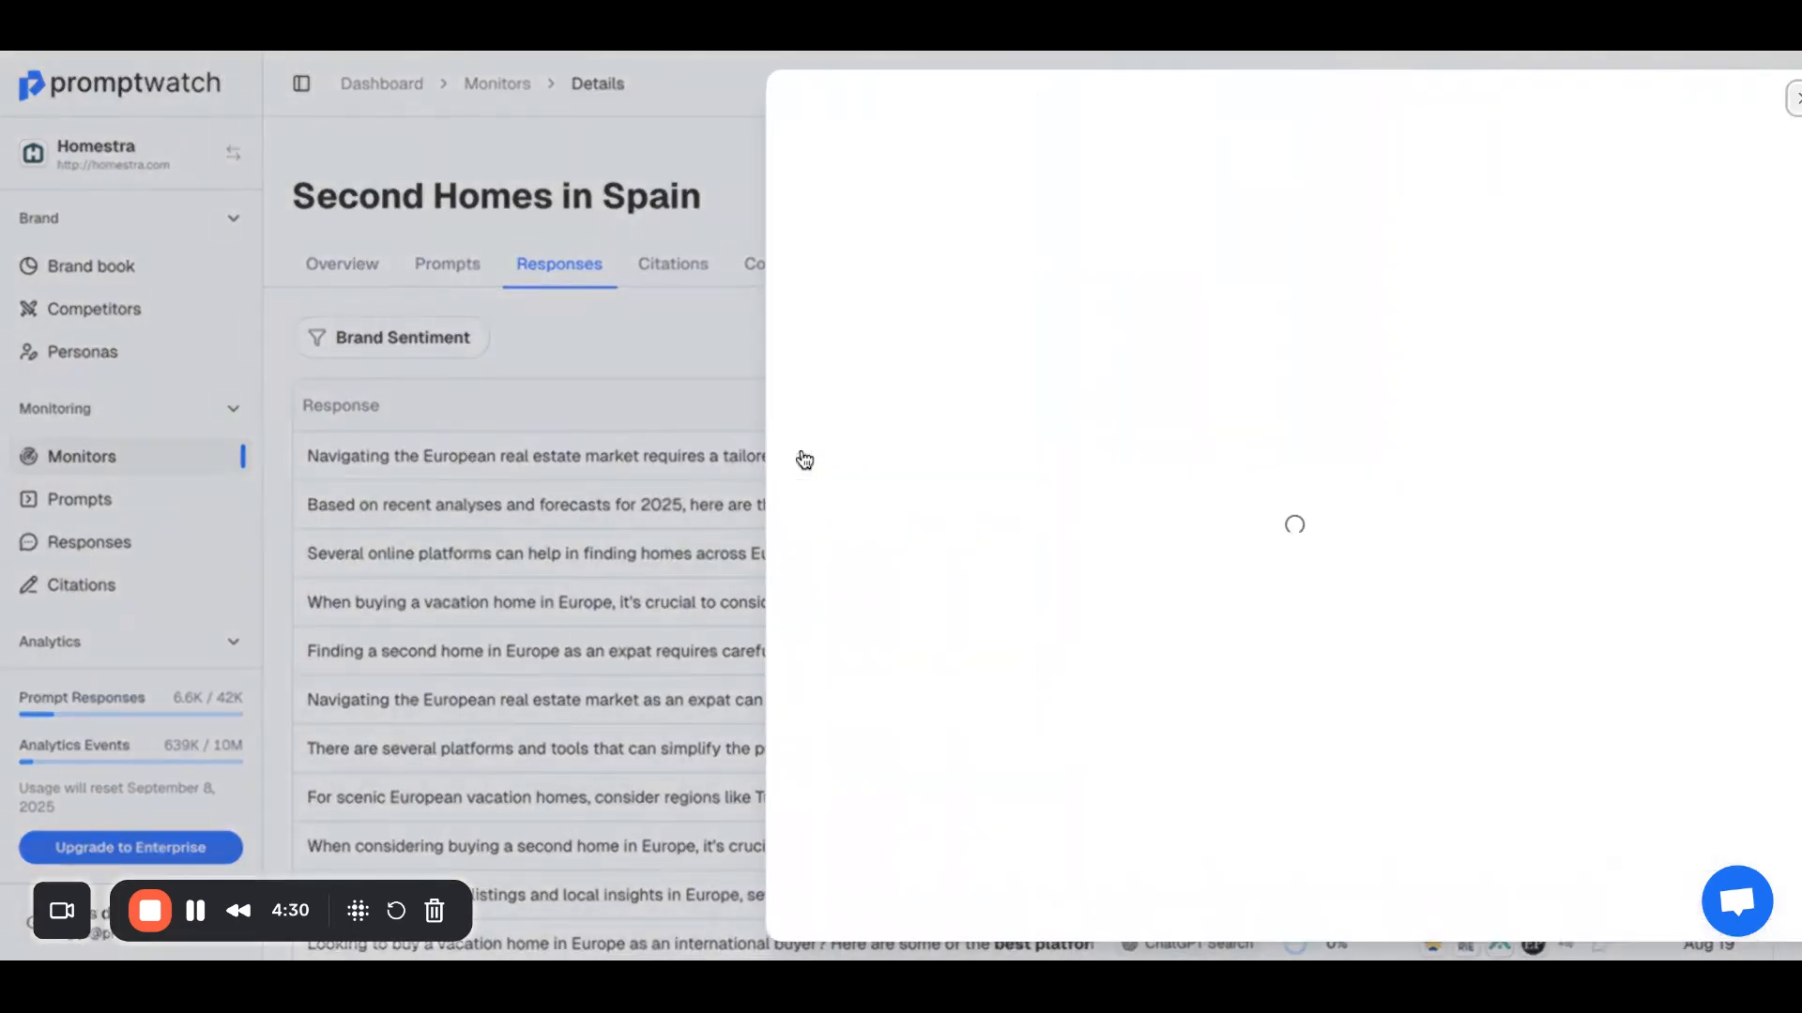
scroll(957, 563, down, 10)
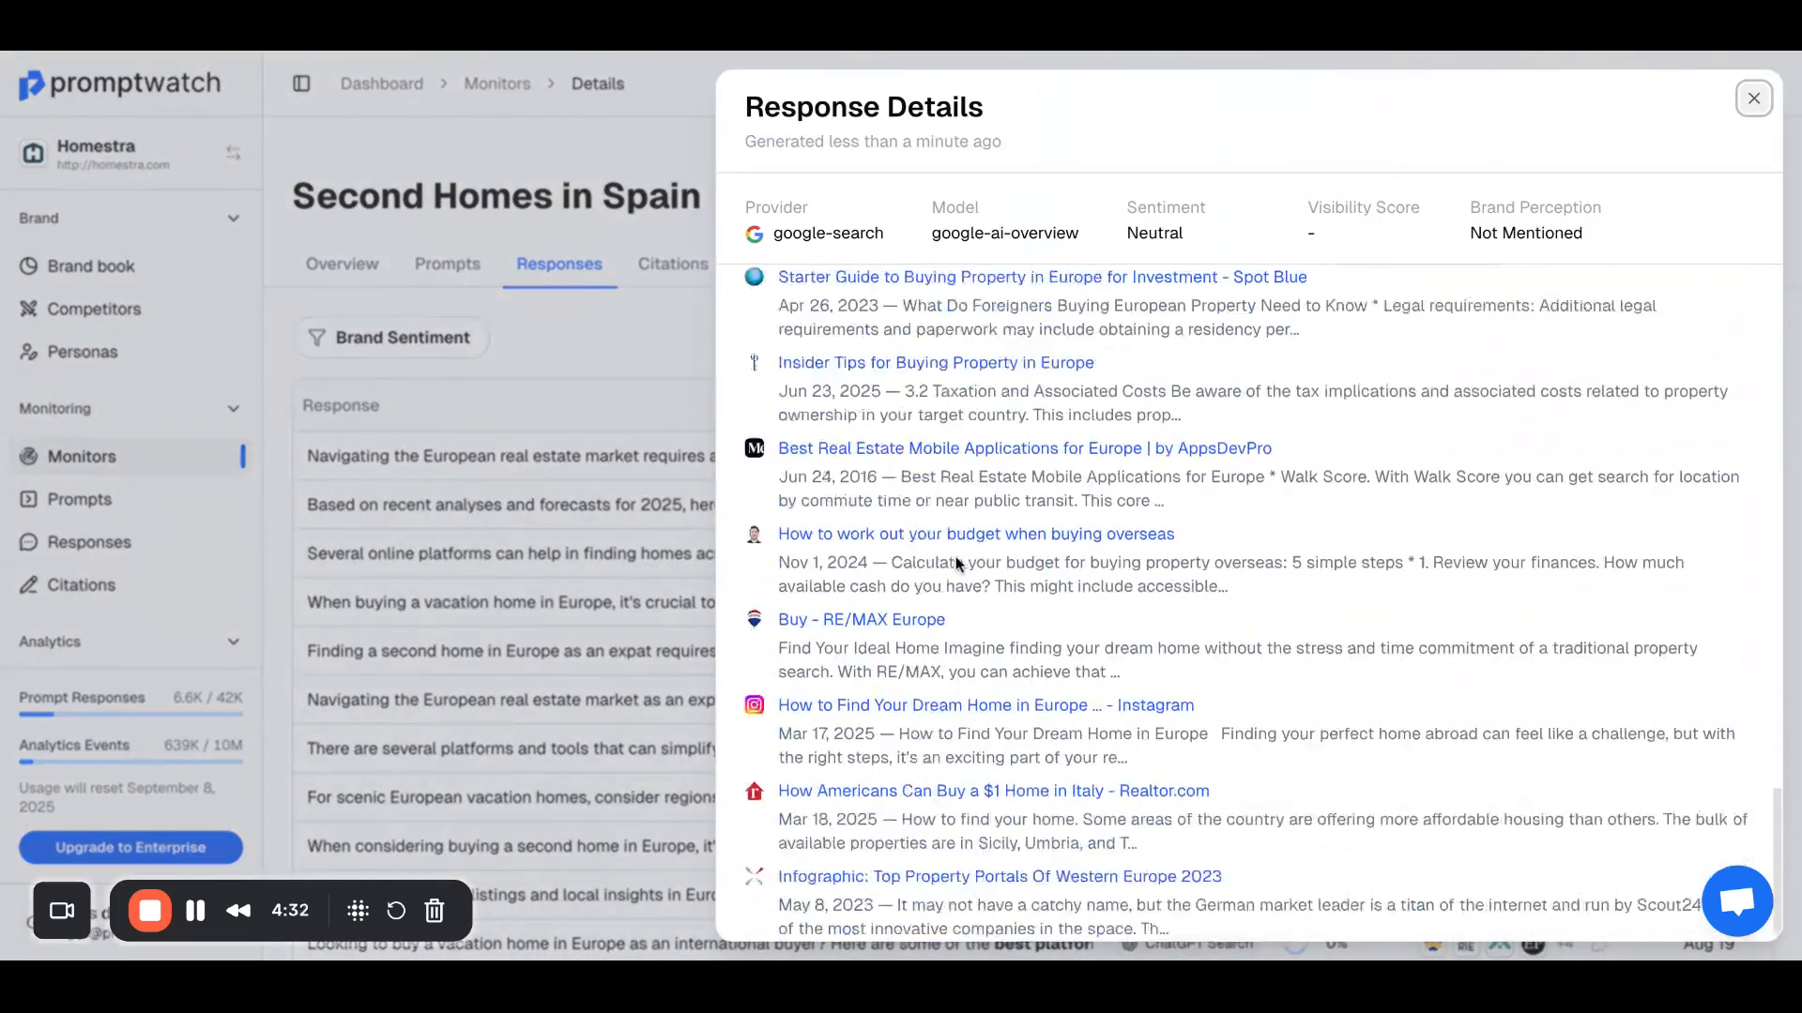
scroll(957, 563, up, 12)
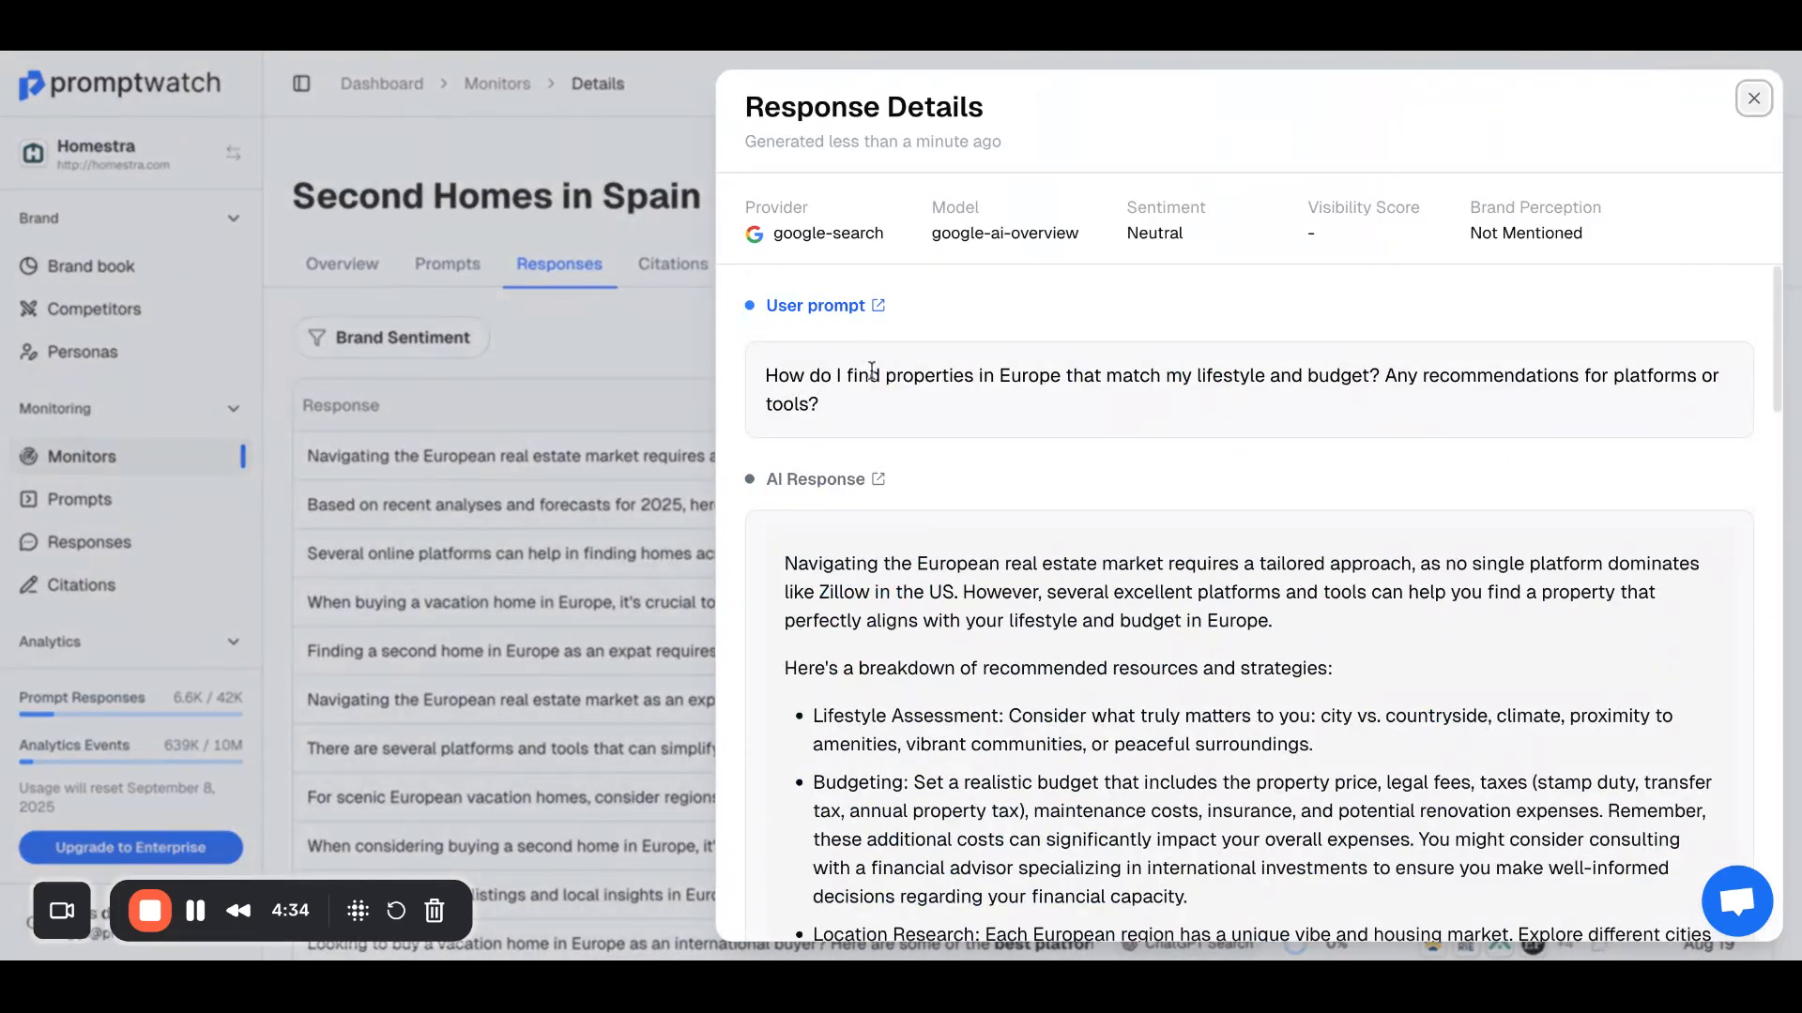
scroll(872, 371, down, 10)
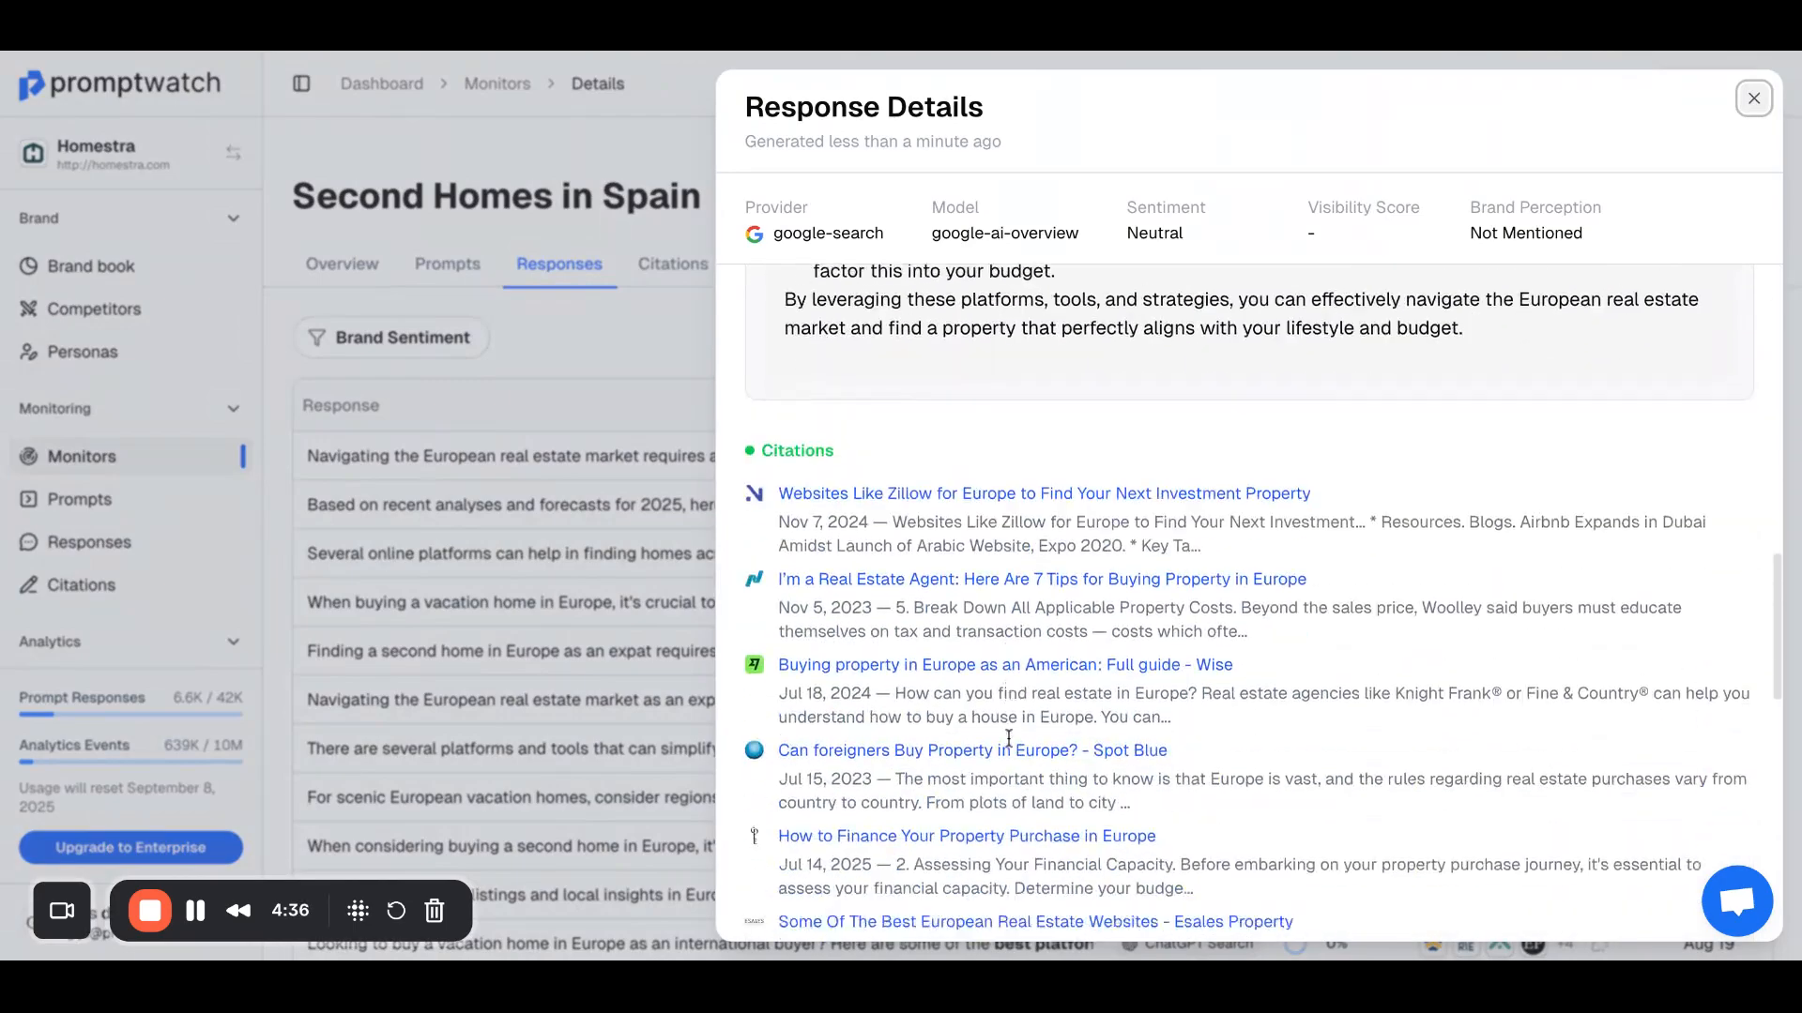
scroll(1009, 738, down, 1)
scroll(1013, 579, down, 6)
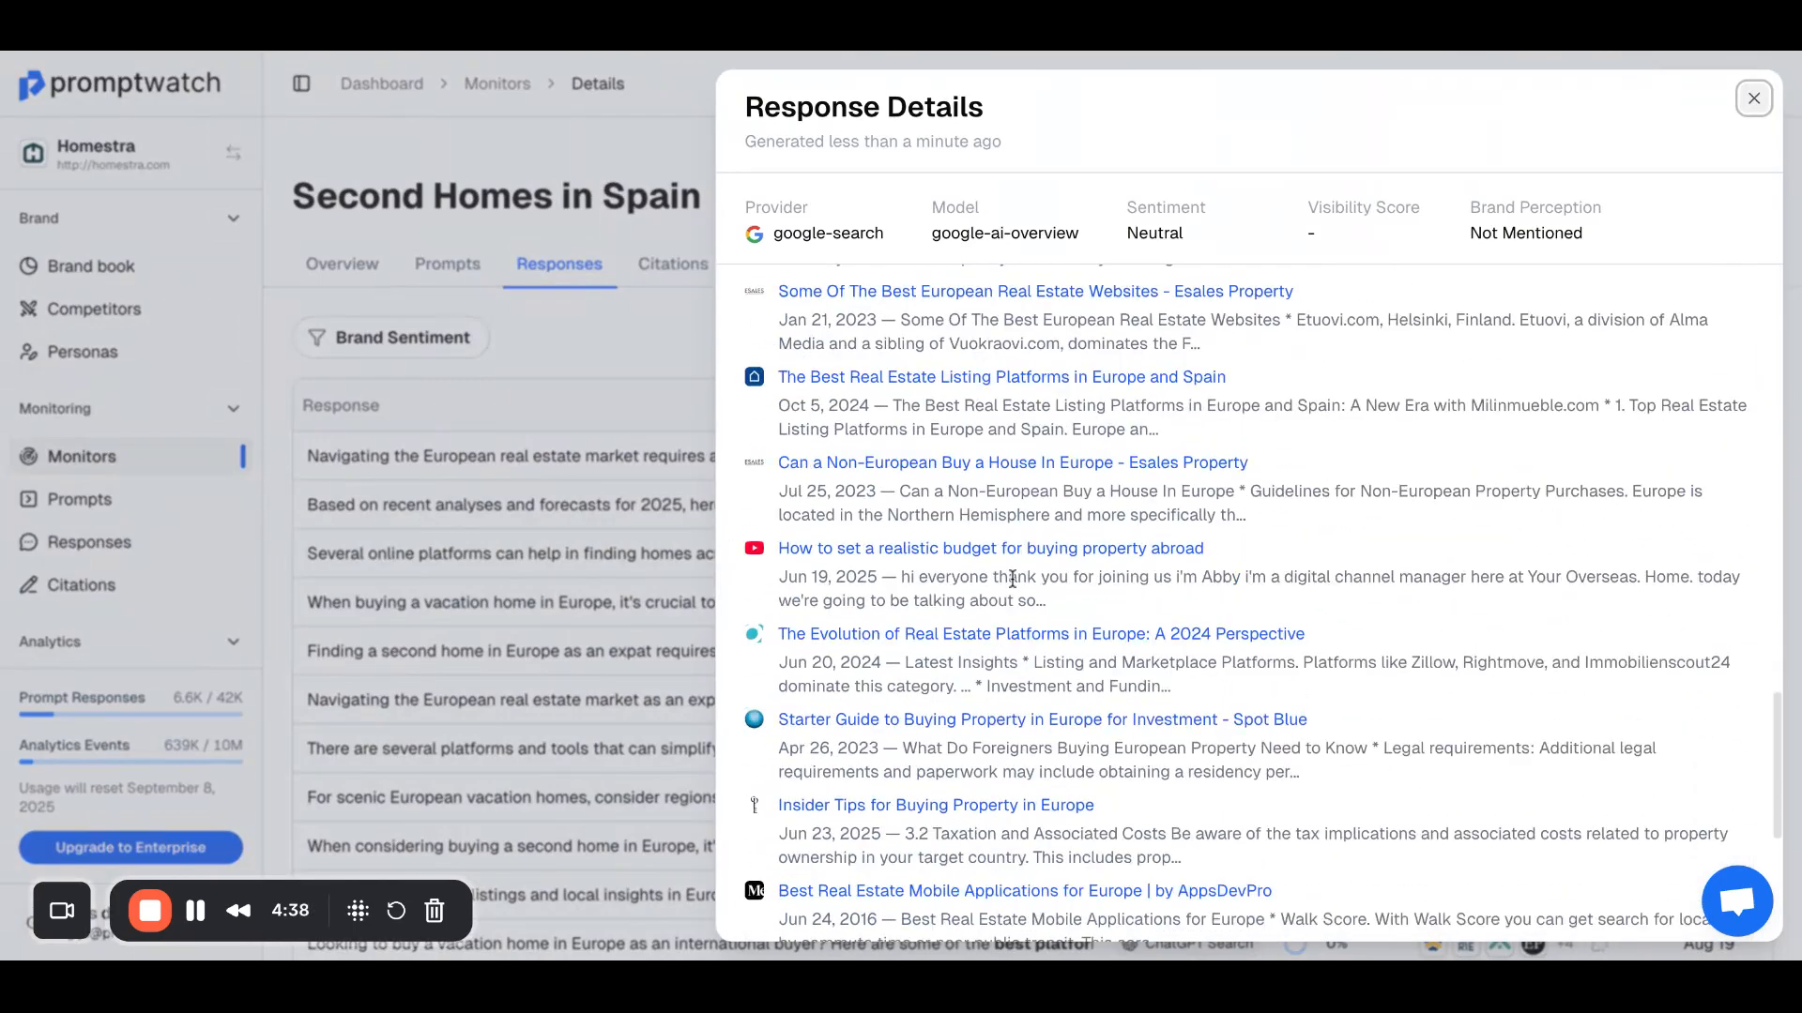
scroll(1012, 579, down, 5)
click(657, 398)
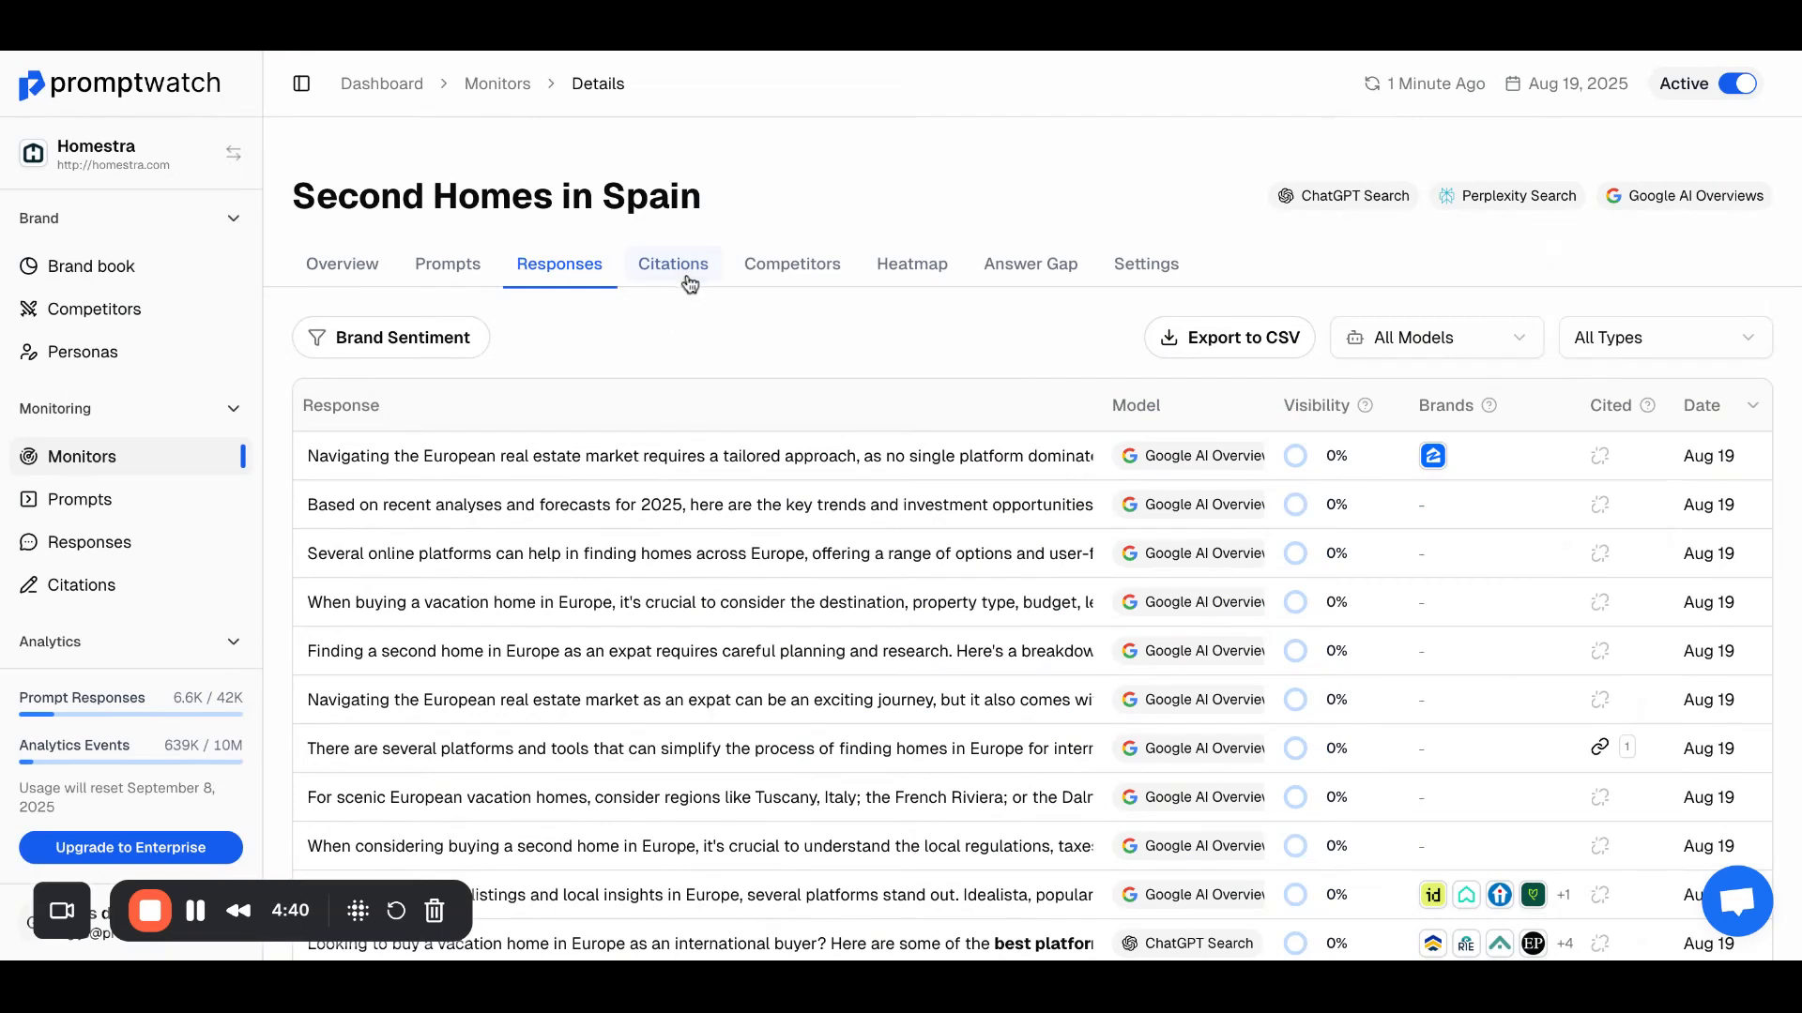
Step: Examine the monitor's top cited domains and the table of cited URLs
click(687, 278)
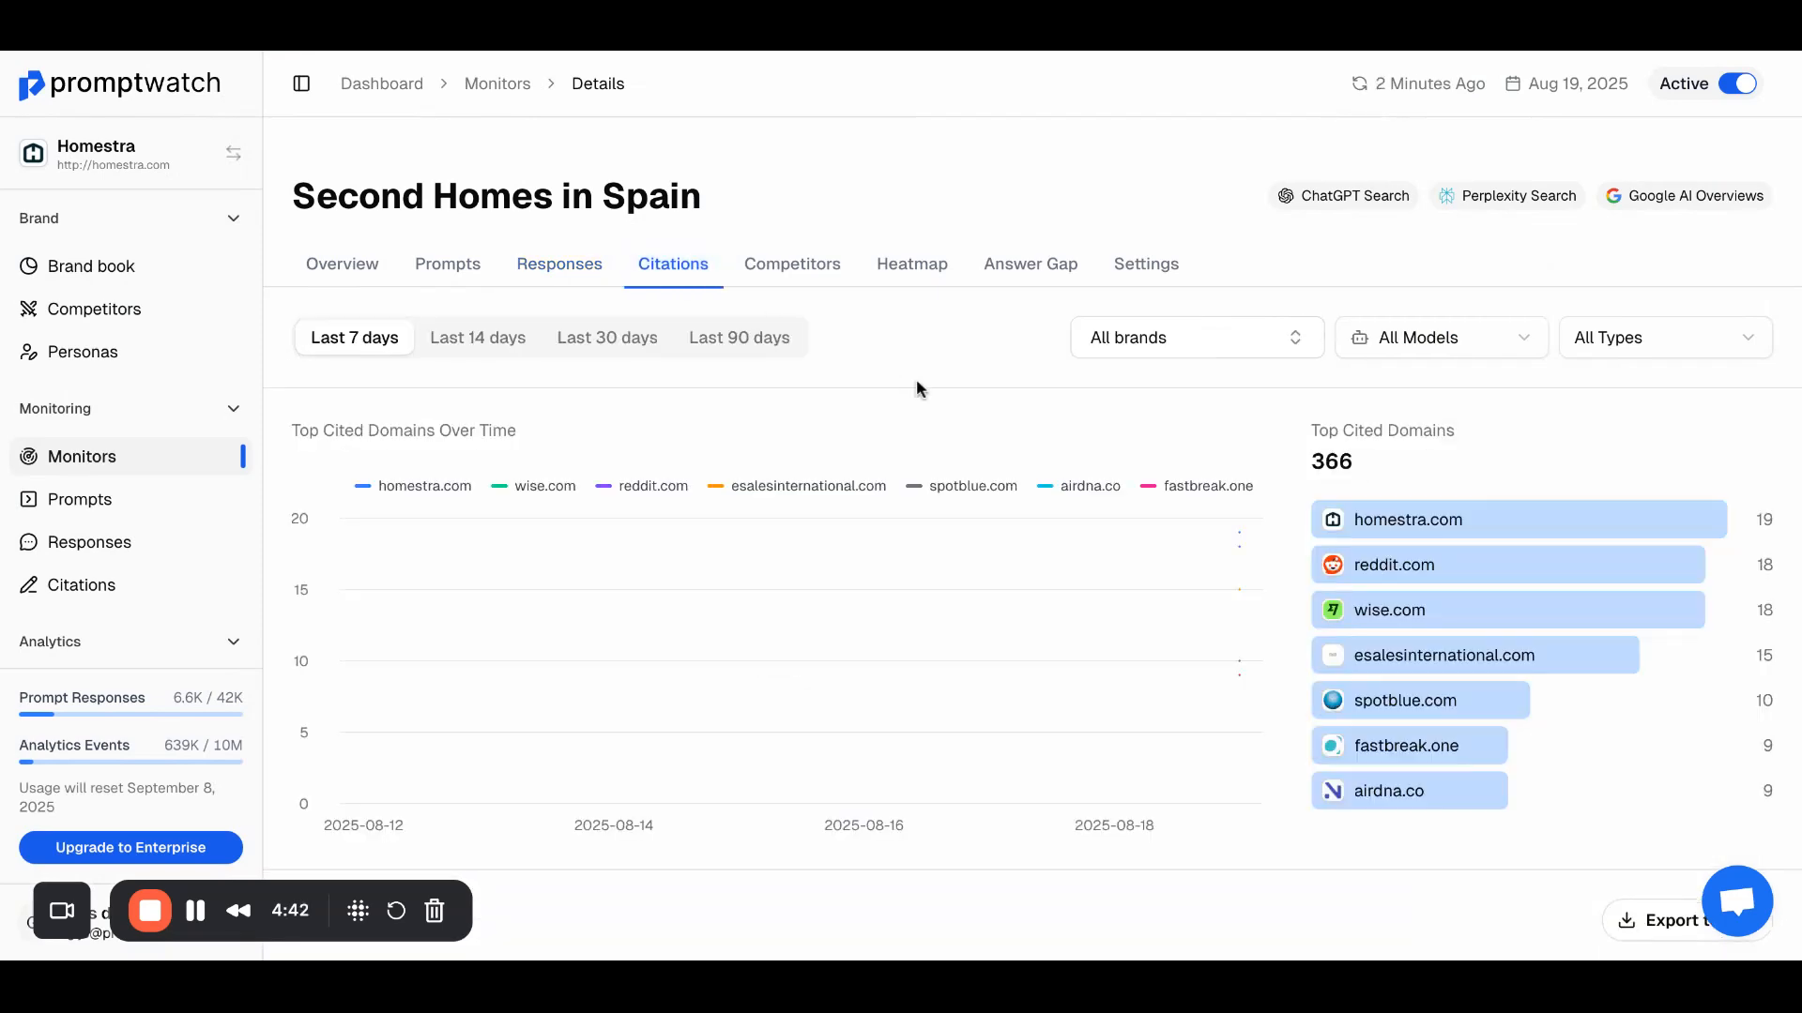
scroll(918, 387, down, 6)
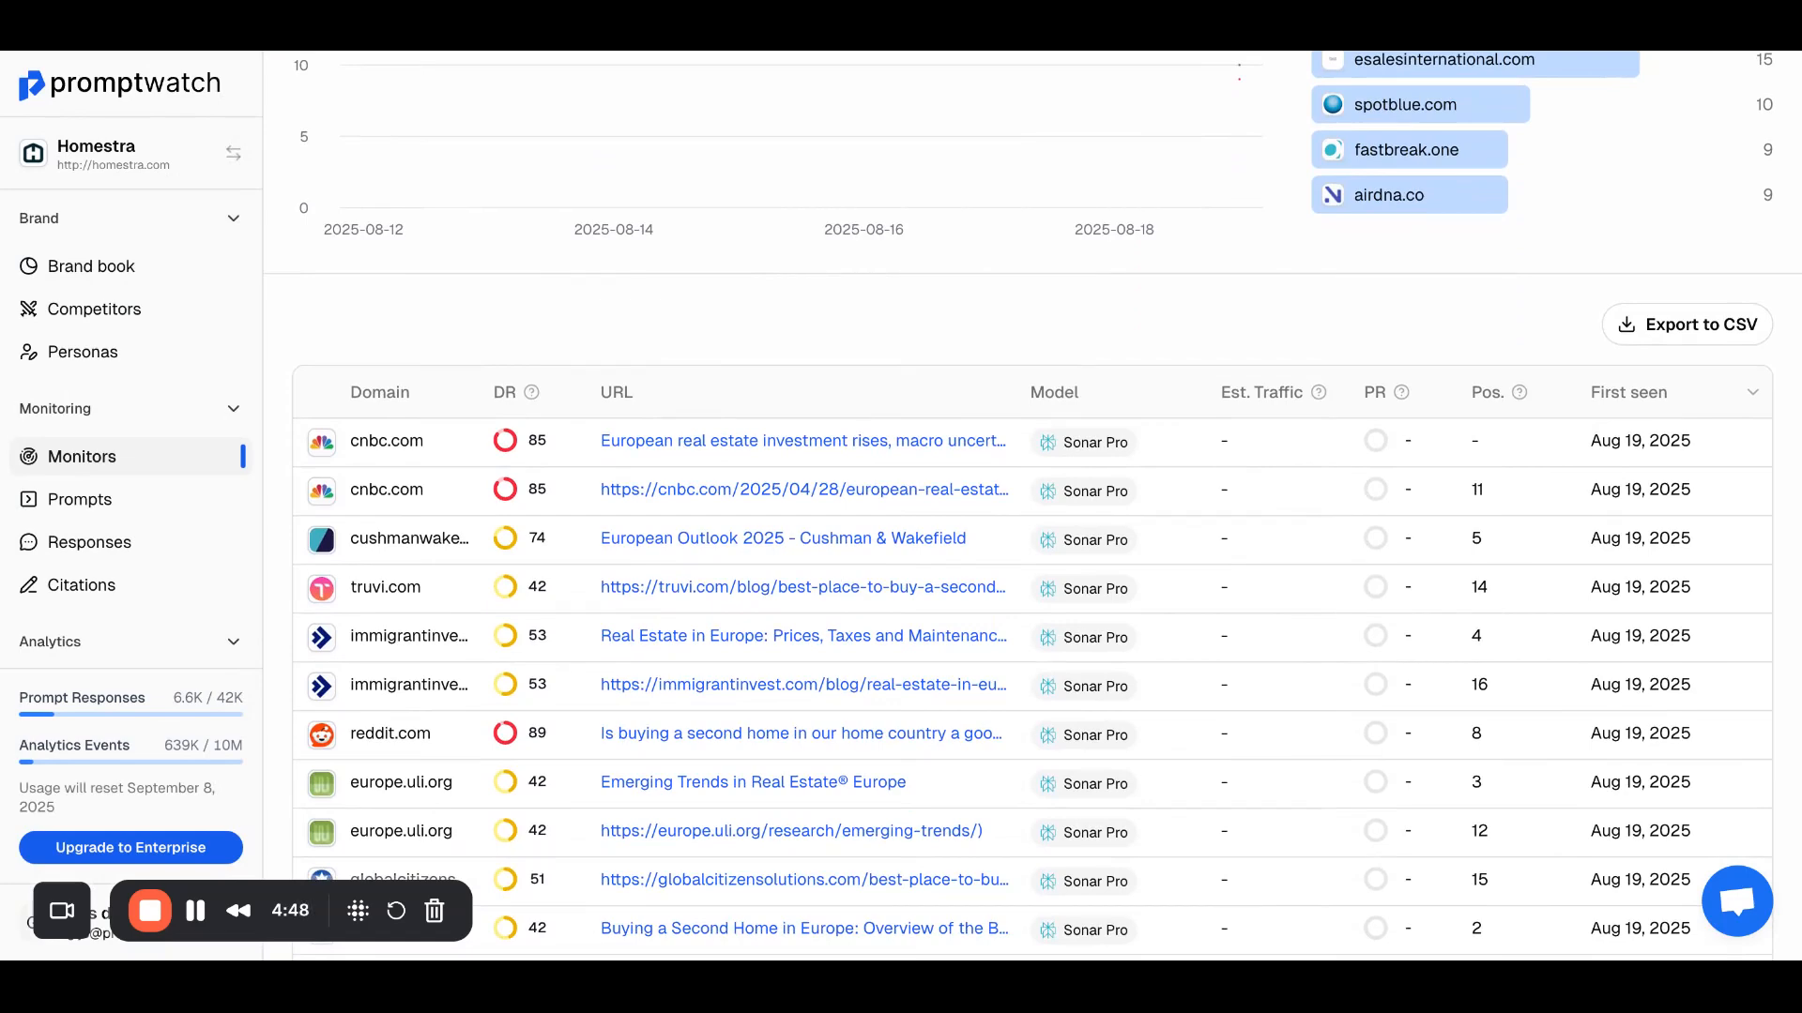
scroll(937, 382, up, 6)
Step: Filter the monitor's citations to all listed brands and examine their cited domains and pages
click(1249, 329)
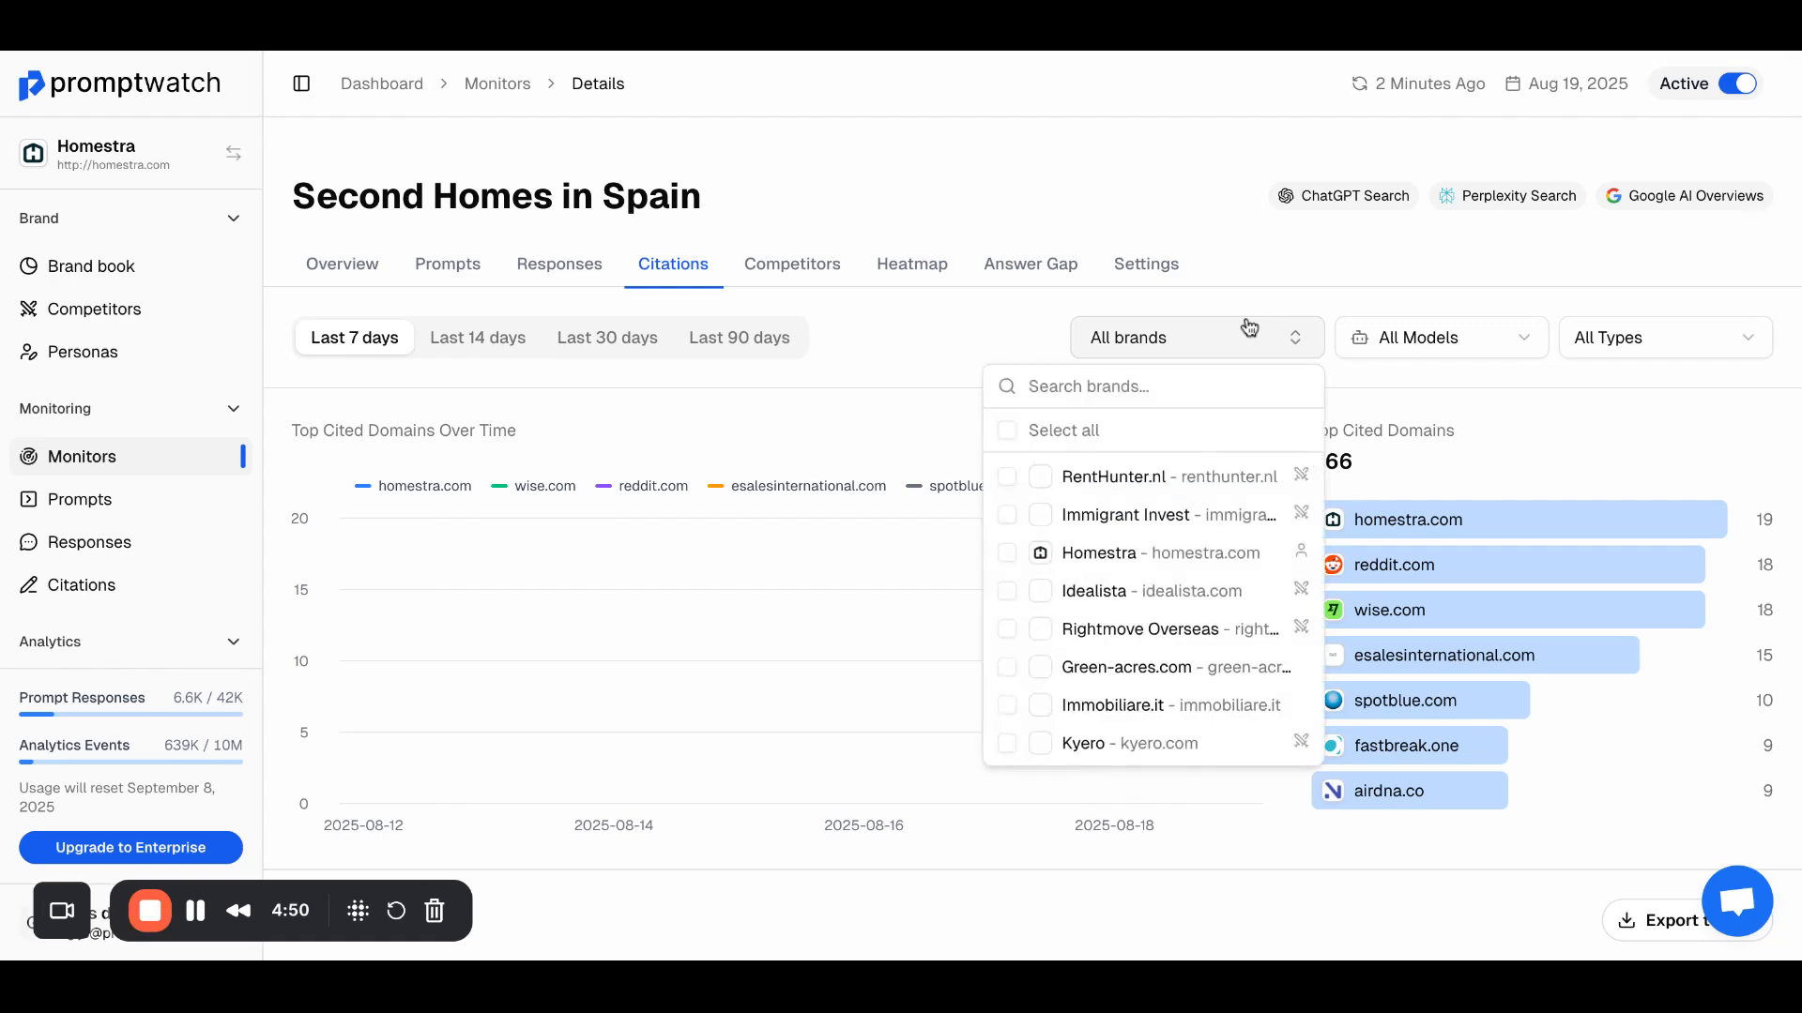
click(1009, 430)
click(959, 353)
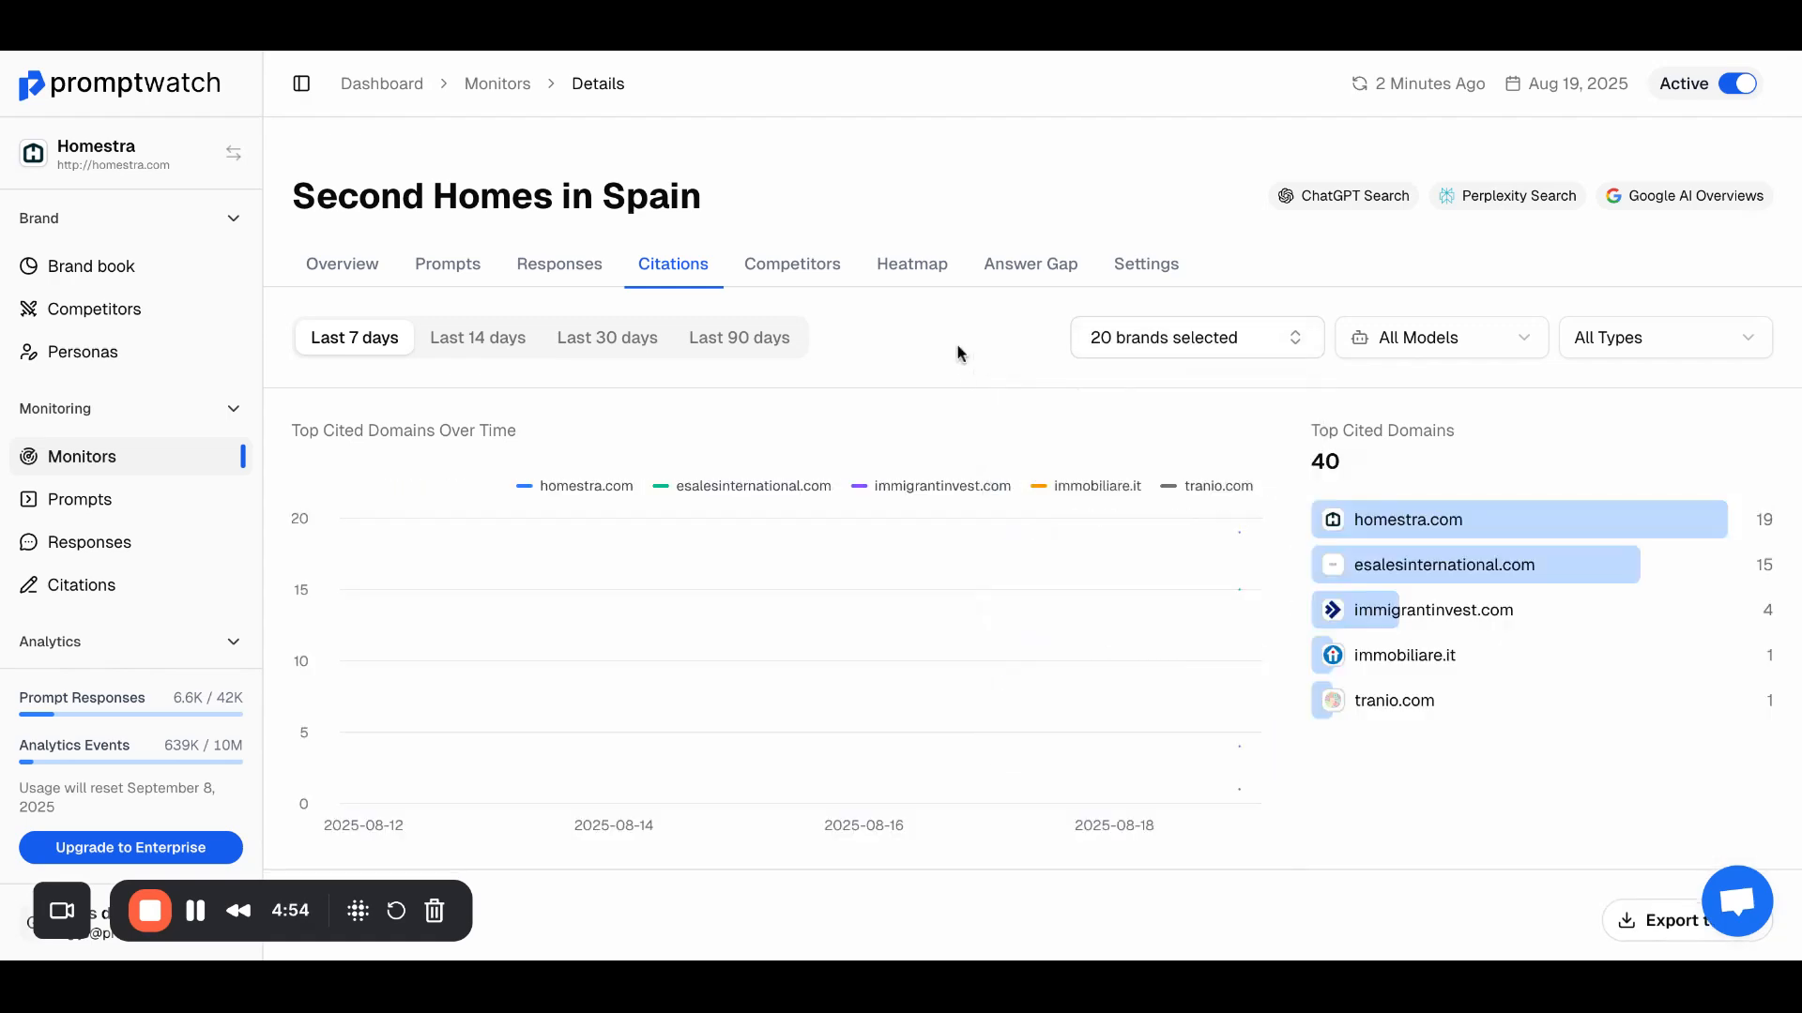
scroll(1000, 370, down, 10)
scroll(1000, 370, up, 10)
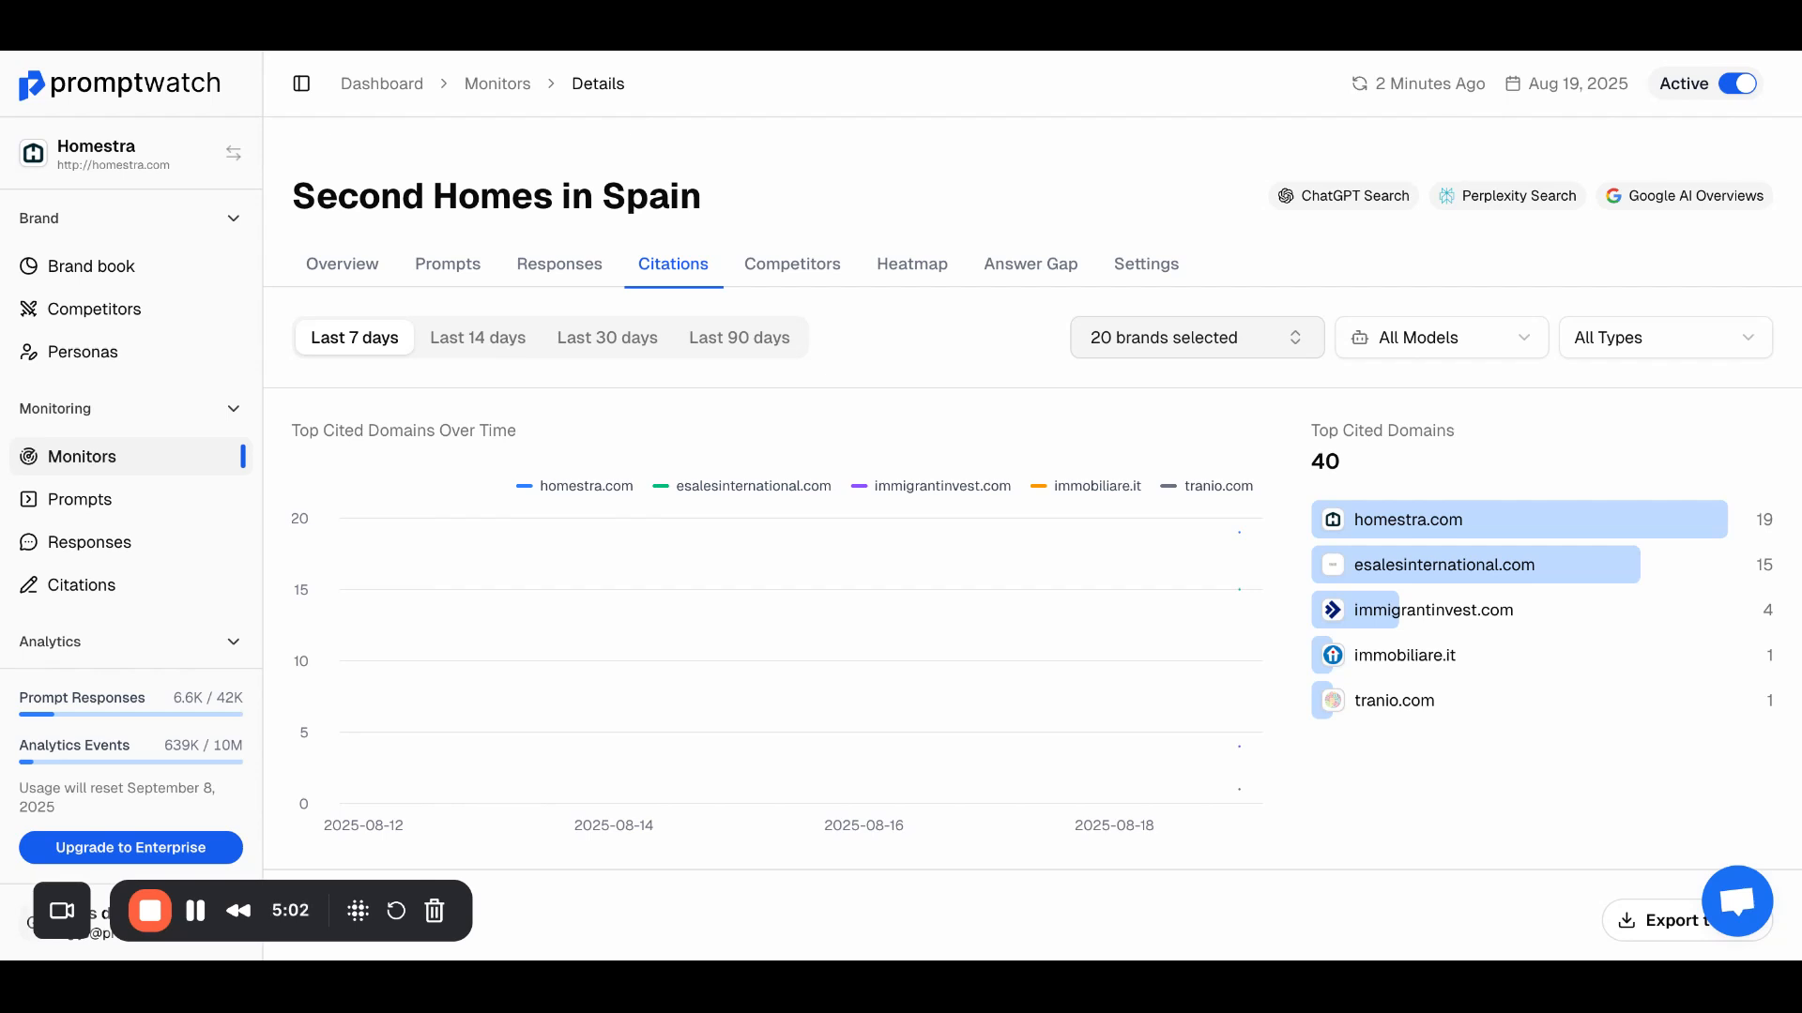
Step: Examine the monitor's competitor visibility comparison and its overview of visibility score, citations and citation rank
click(792, 279)
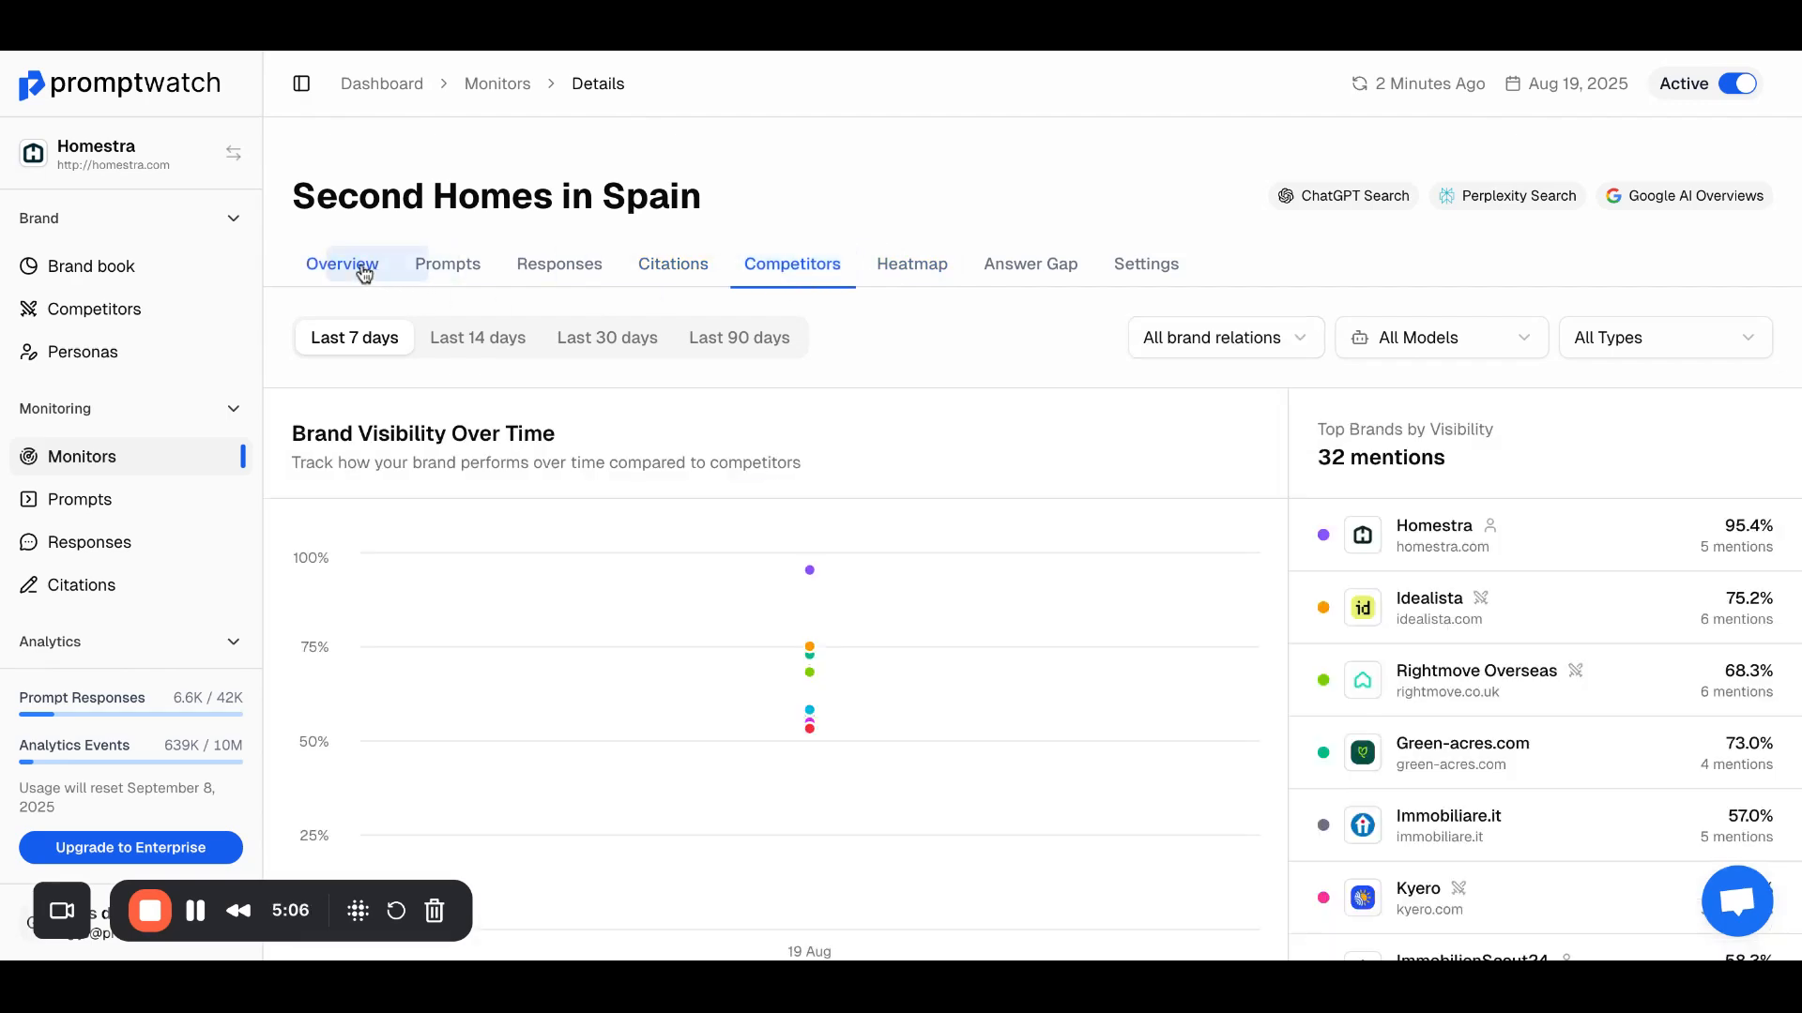
click(349, 273)
scroll(788, 464, down, 2)
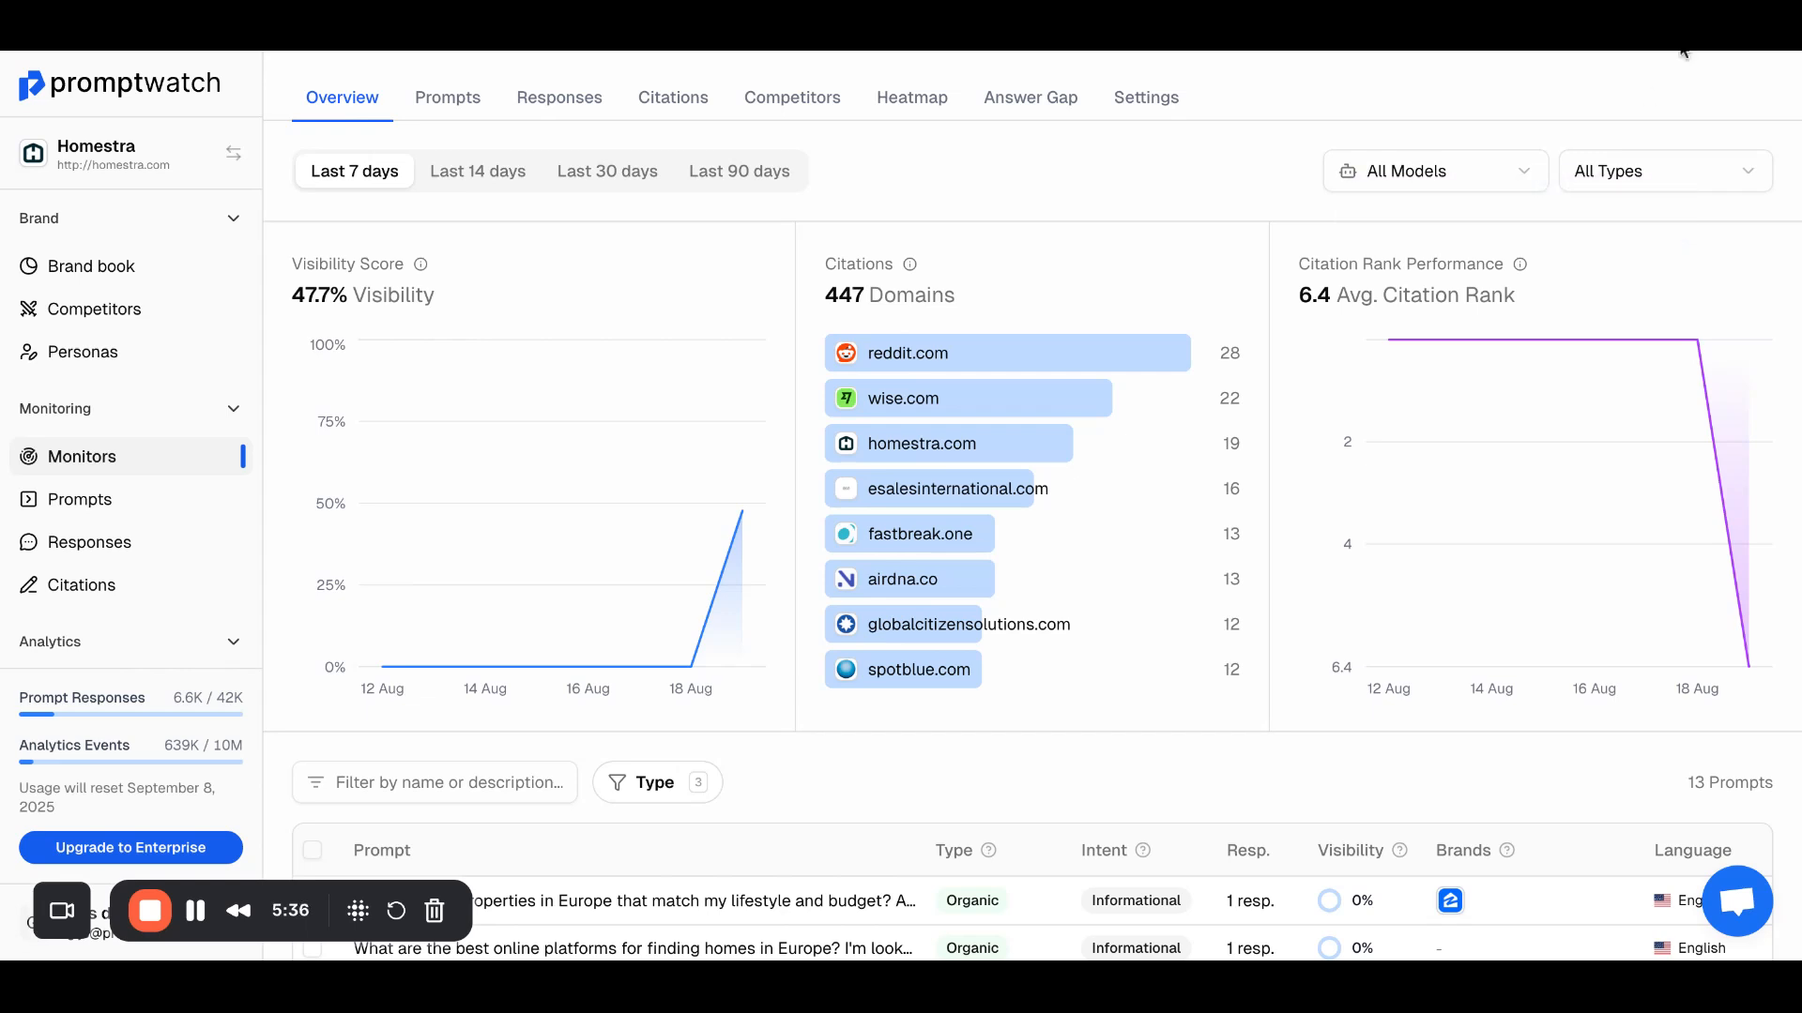
scroll(1056, 287, up, 2)
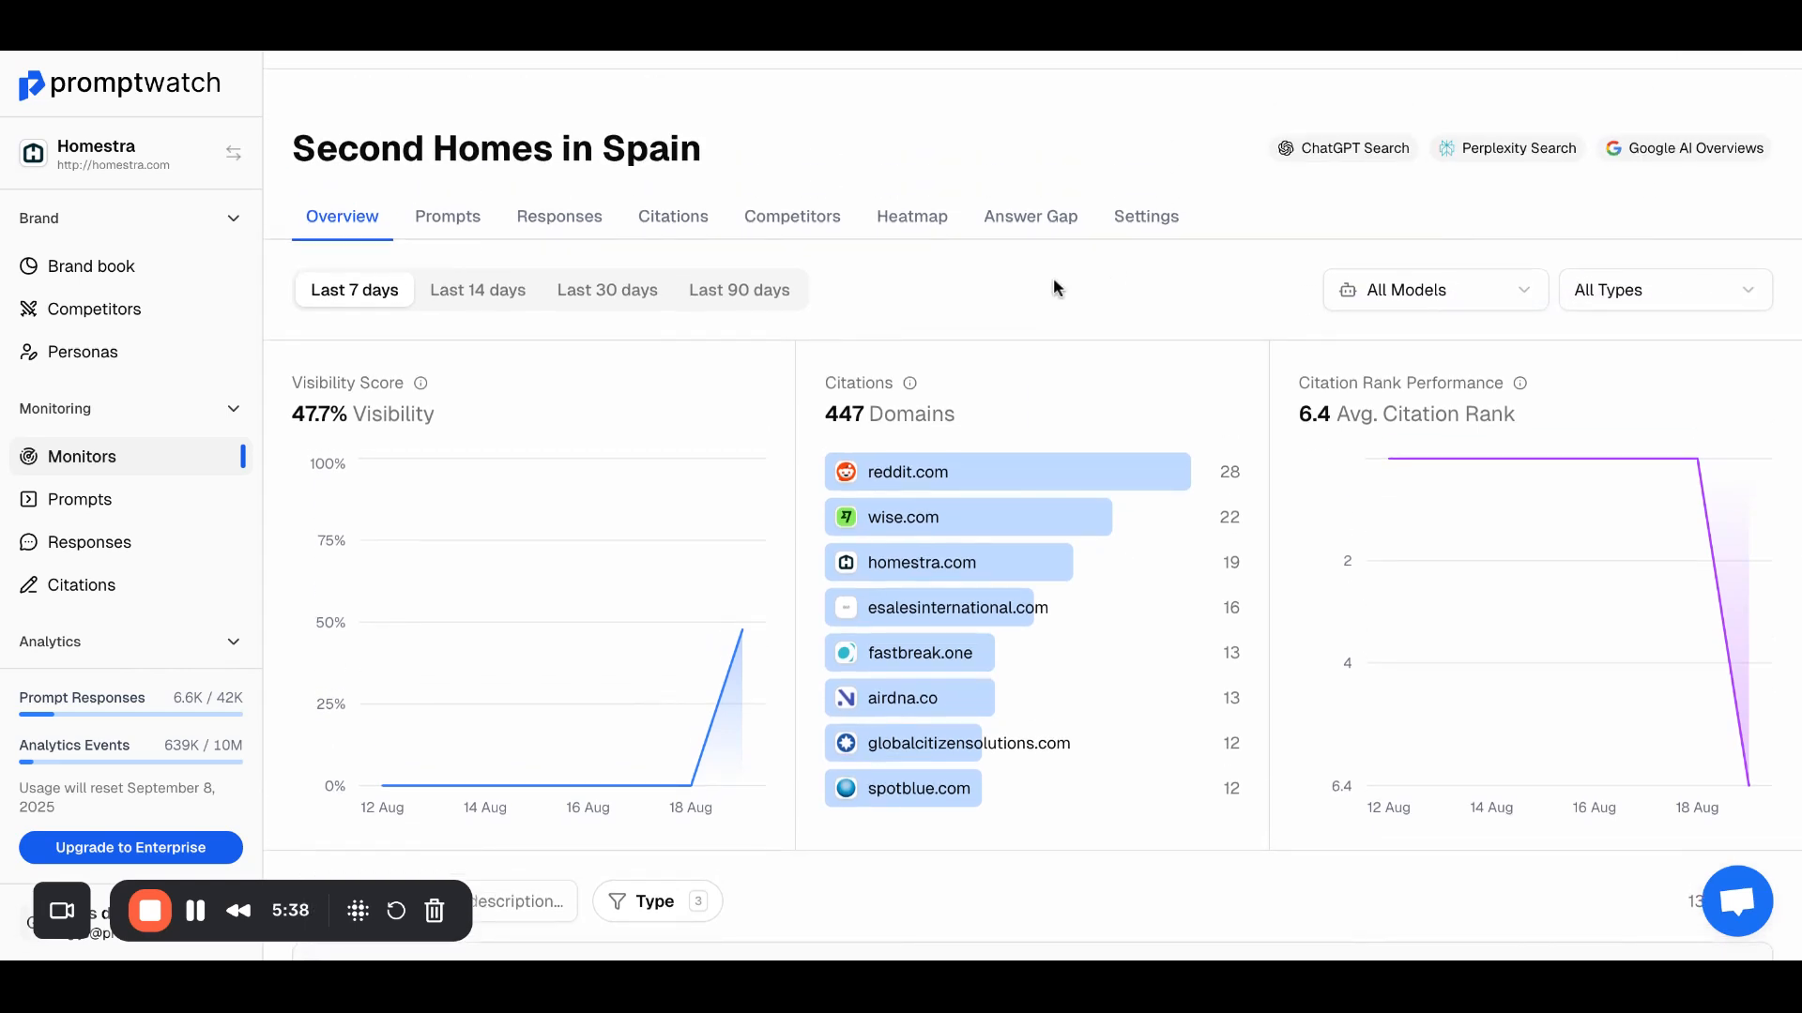
click(769, 219)
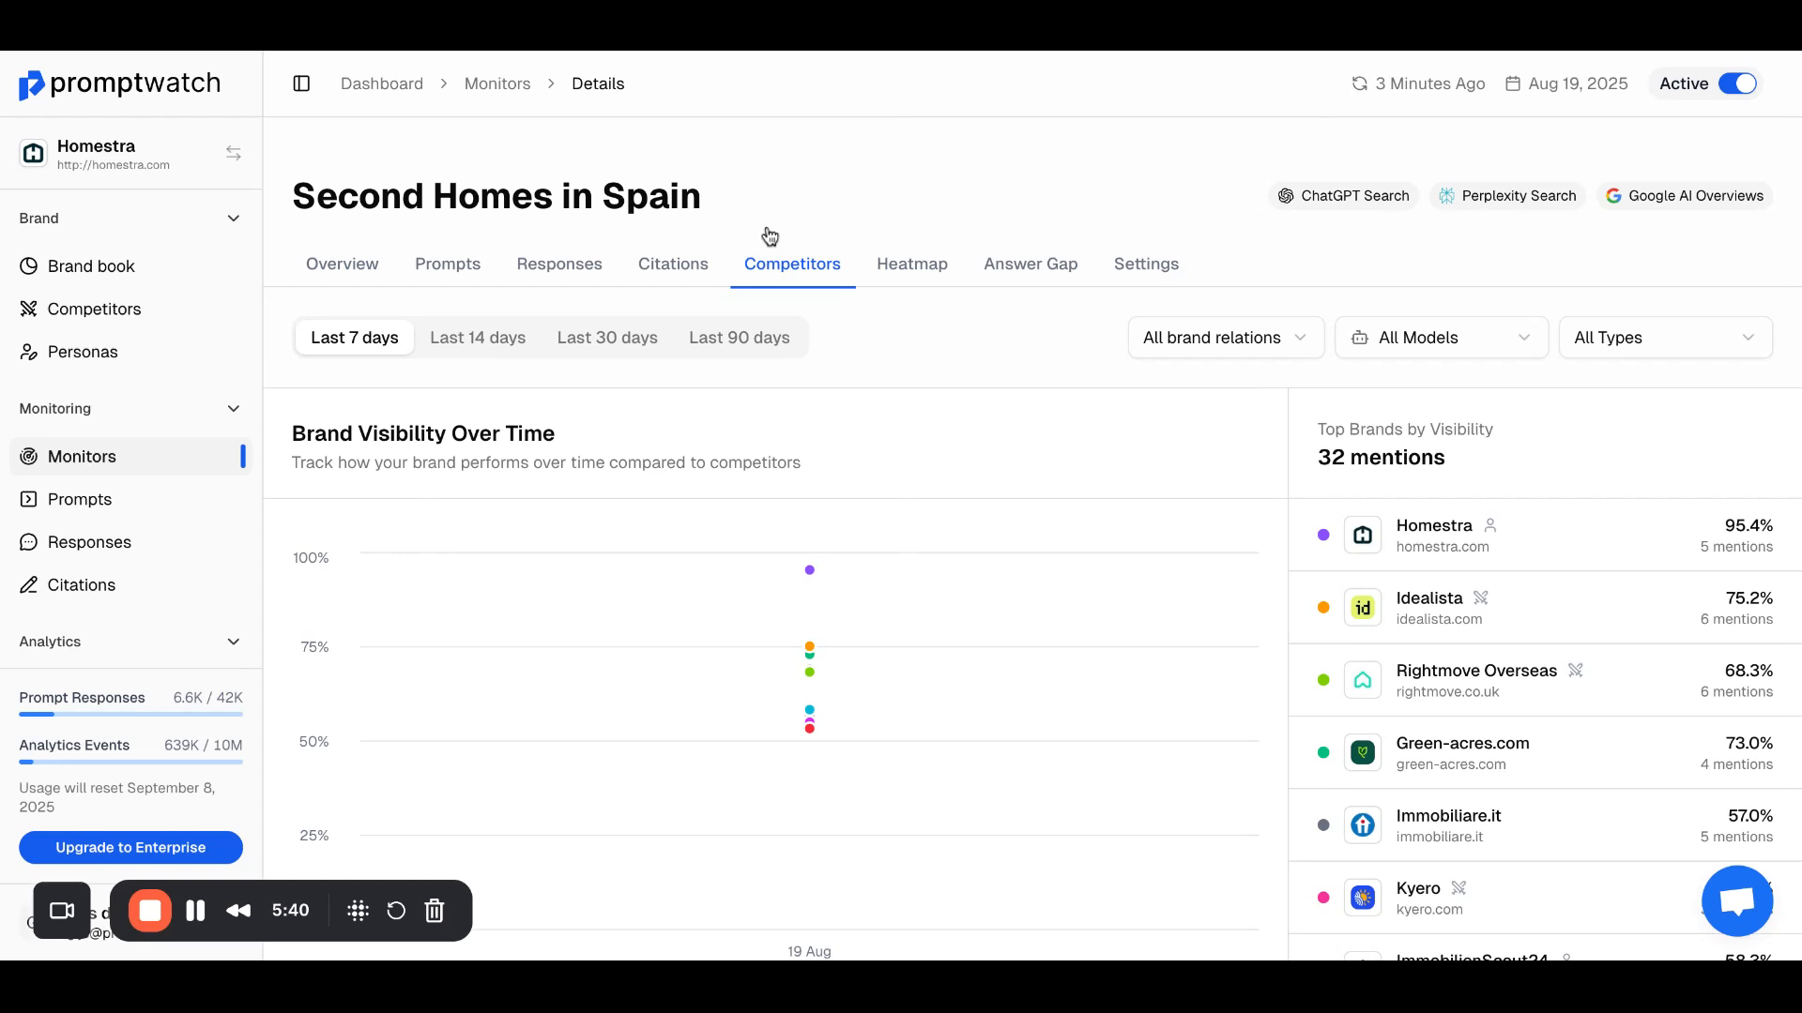
Step: Review the top brands by visibility, and filter the monitor's citations to Idealista to examine its cited domains and URLs
scroll(844, 563, down, 1)
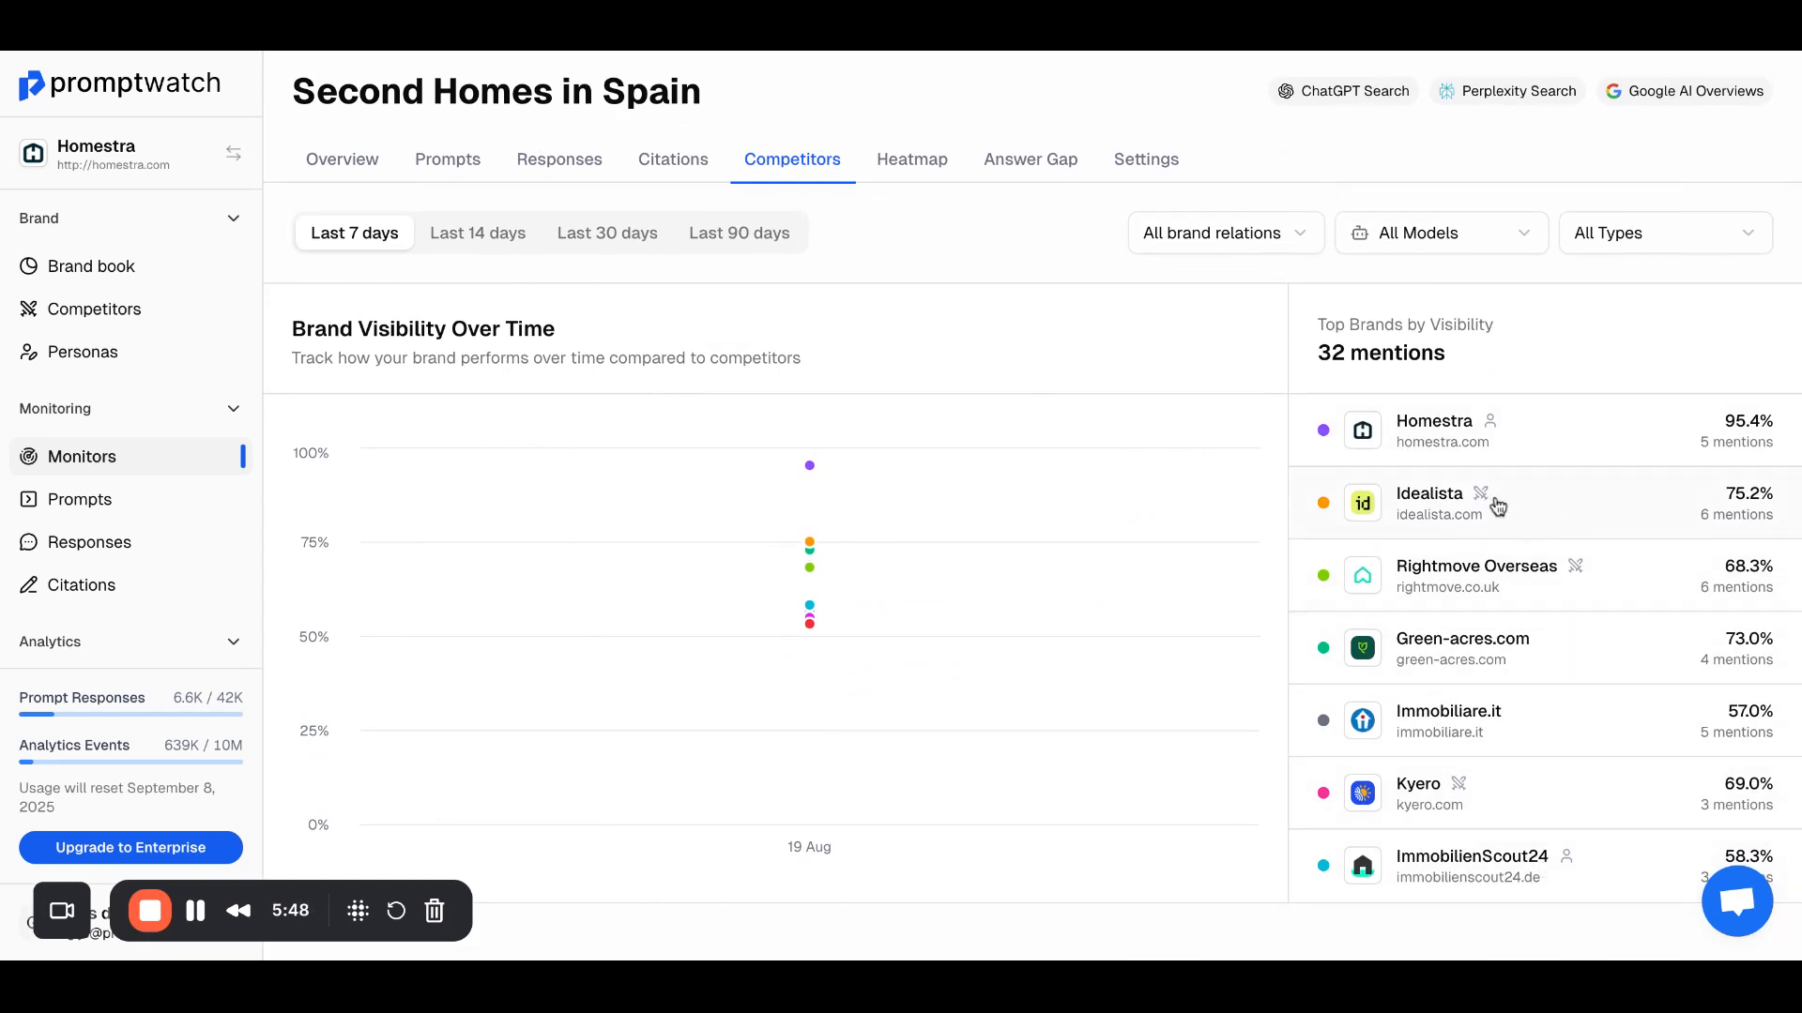
click(672, 159)
click(1182, 338)
click(1007, 553)
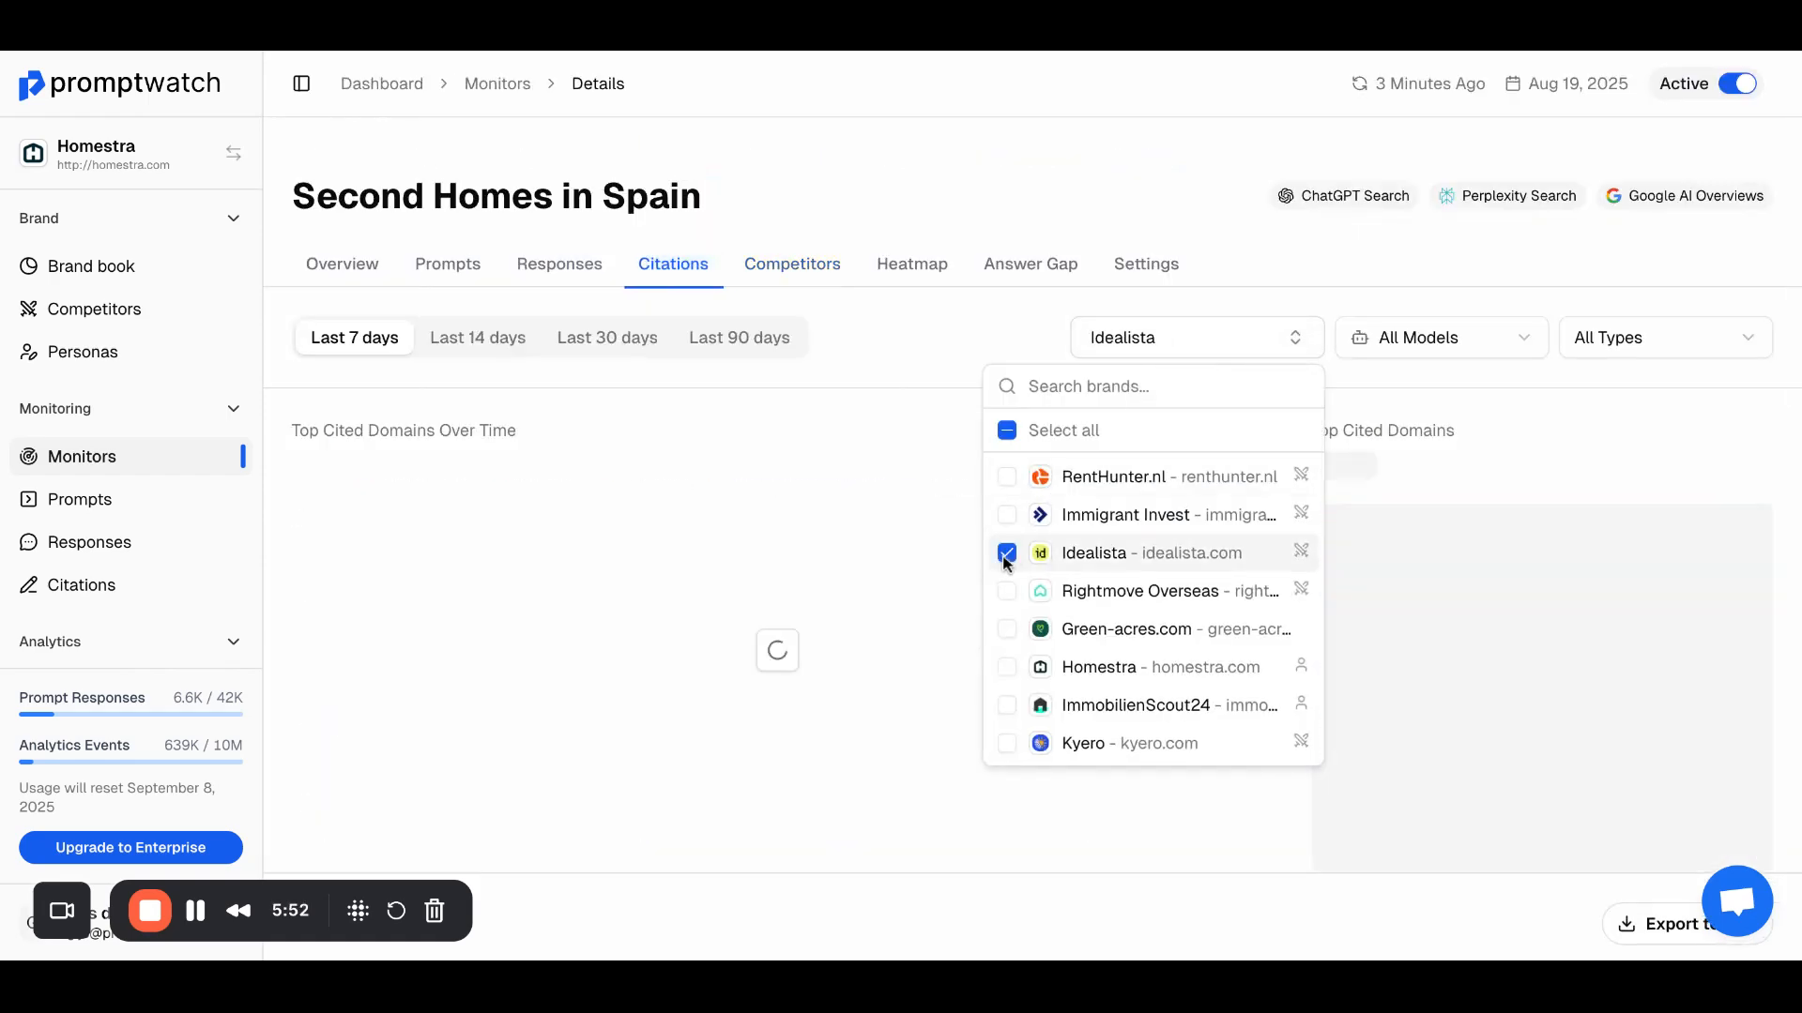
click(885, 329)
scroll(930, 498, down, 4)
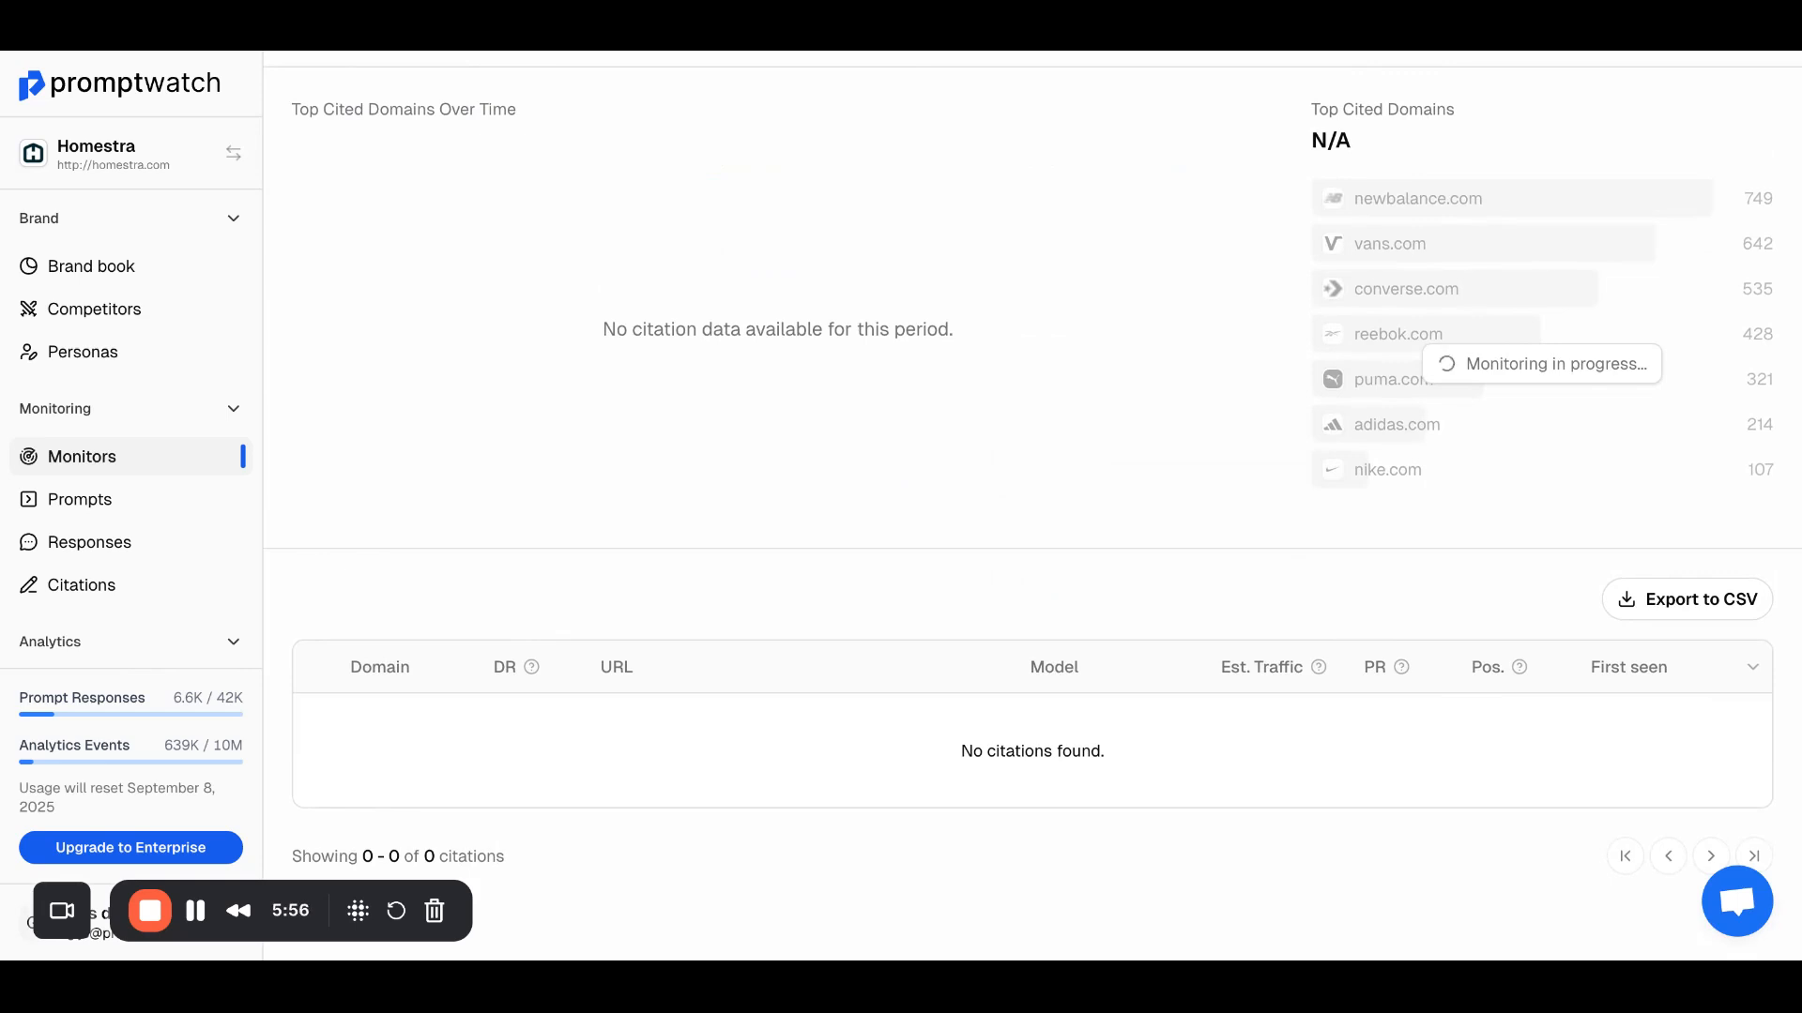
scroll(929, 498, up, 4)
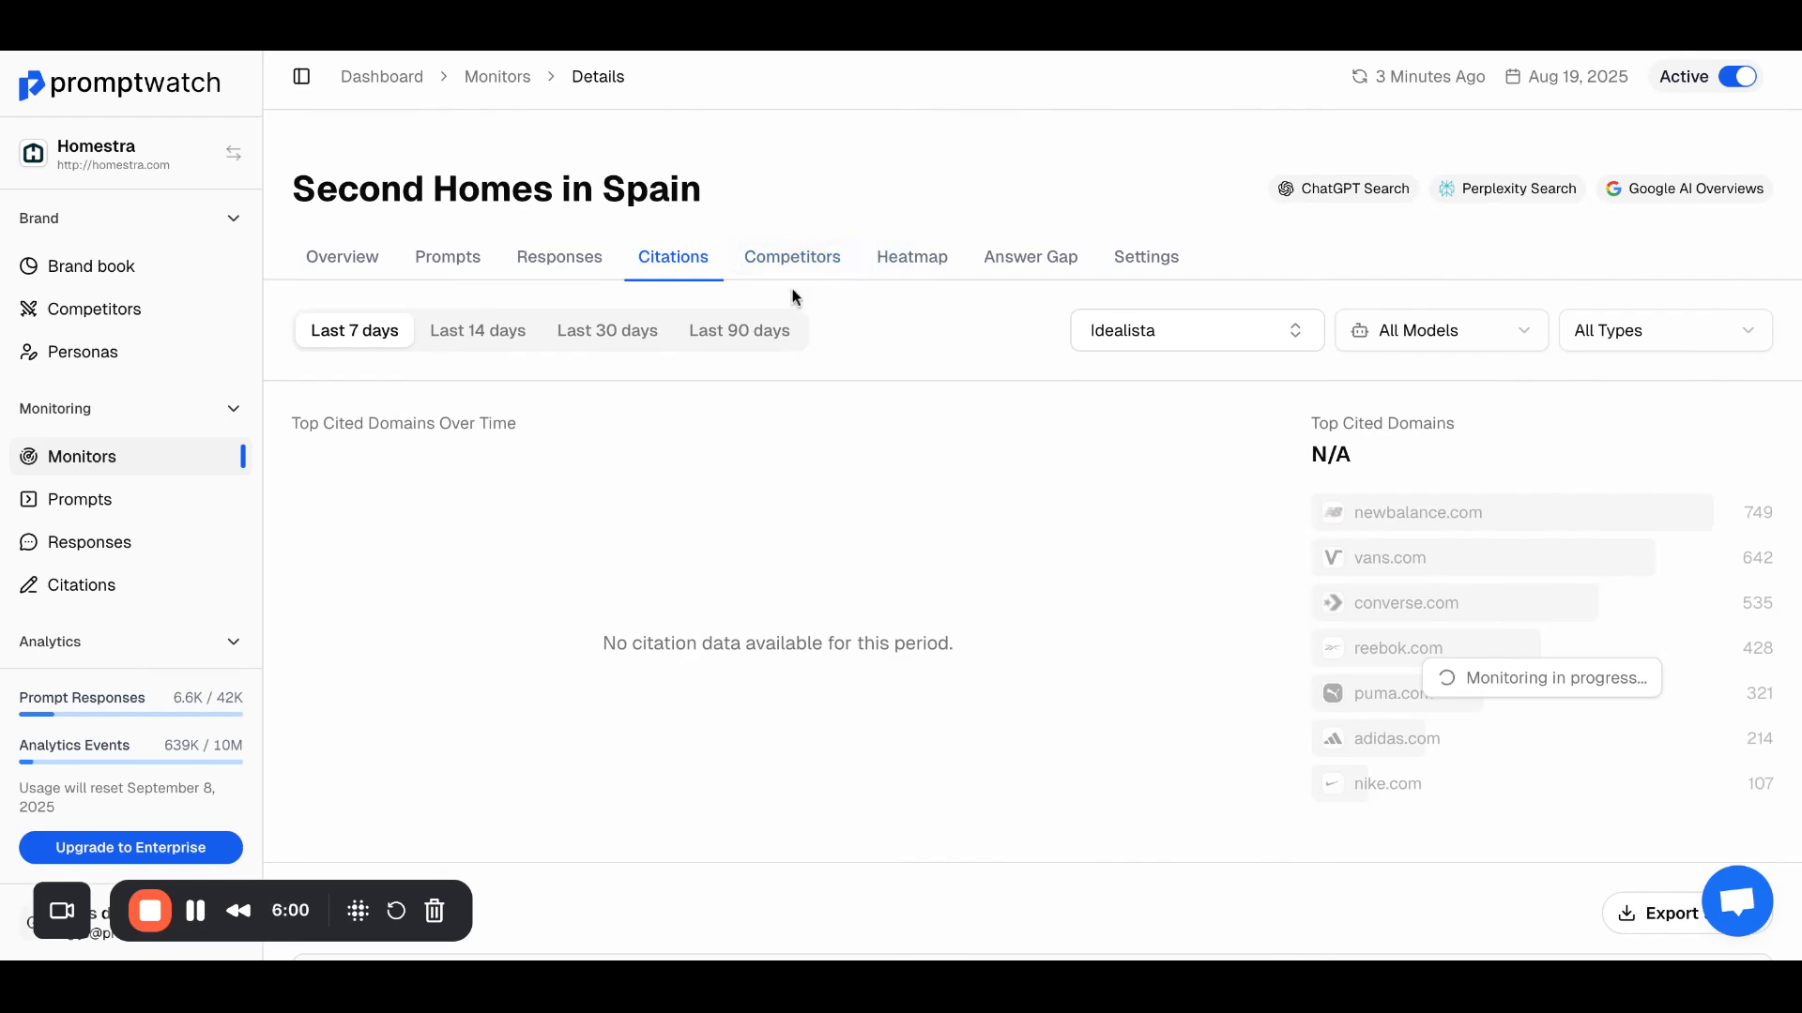
Step: Examine the monitor's list of responses, comparing the model, visibility, mentioned brands and citations of each
click(589, 270)
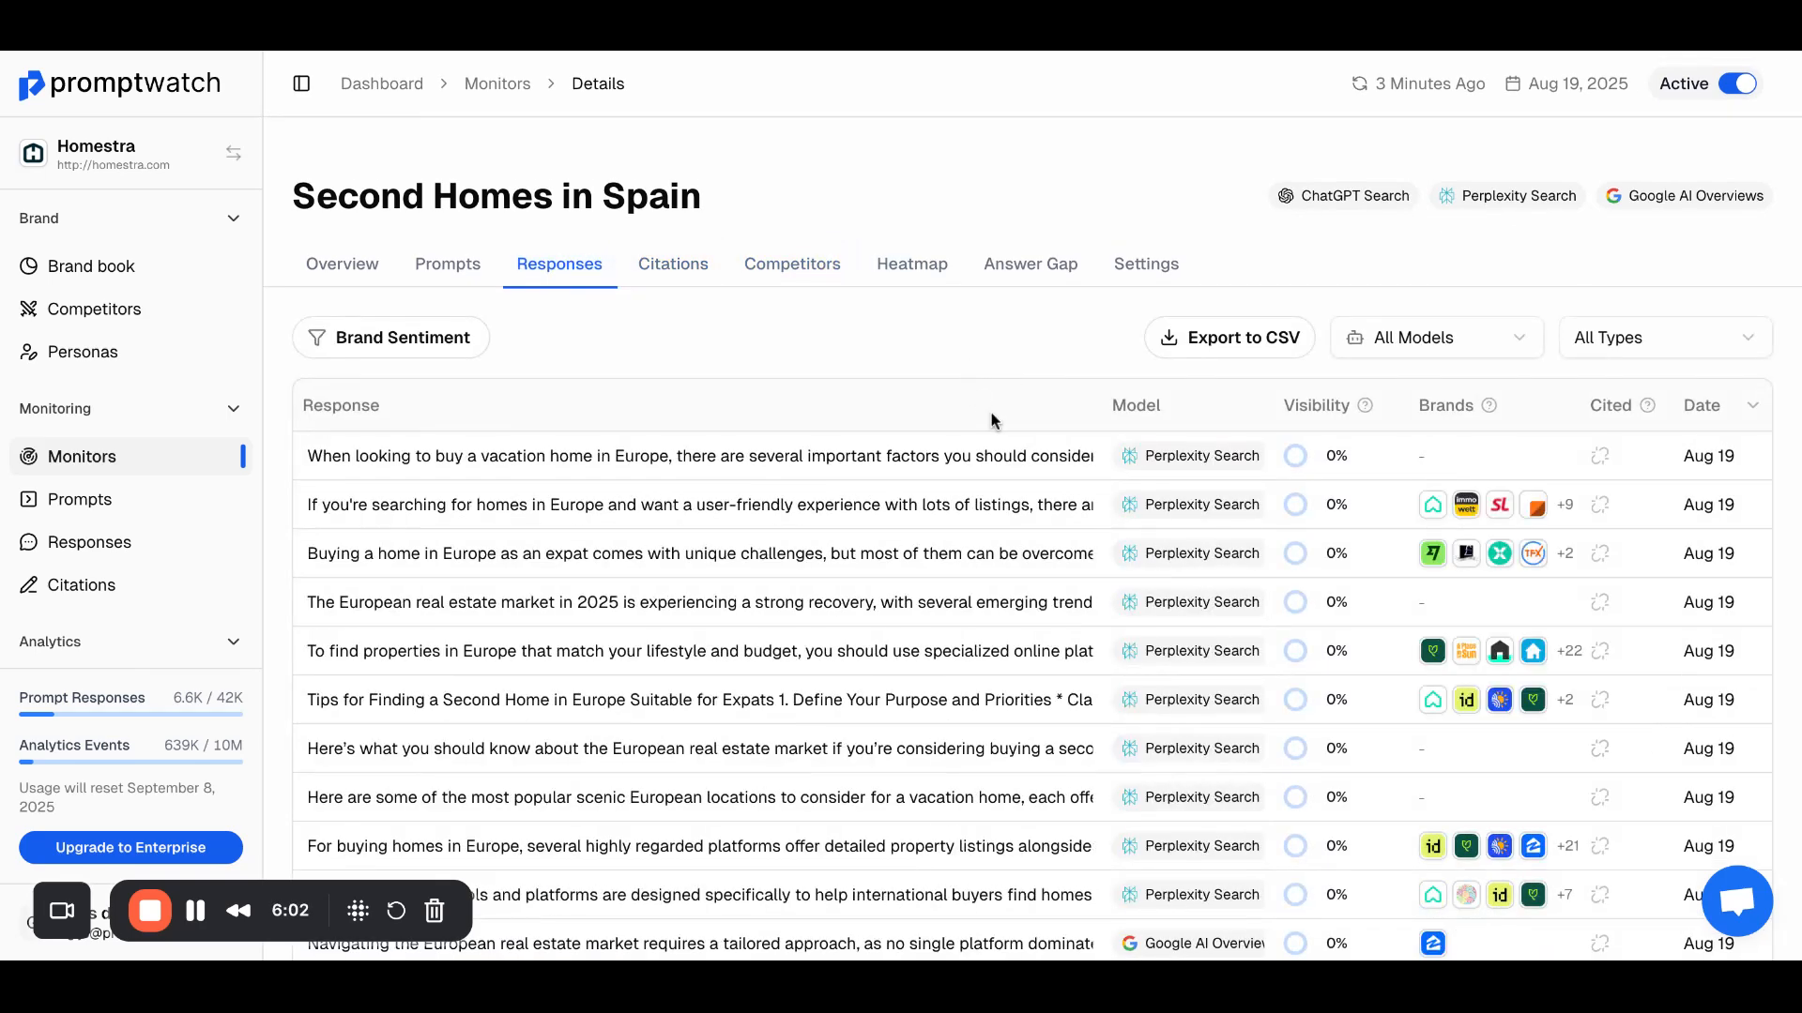
scroll(994, 422, down, 2)
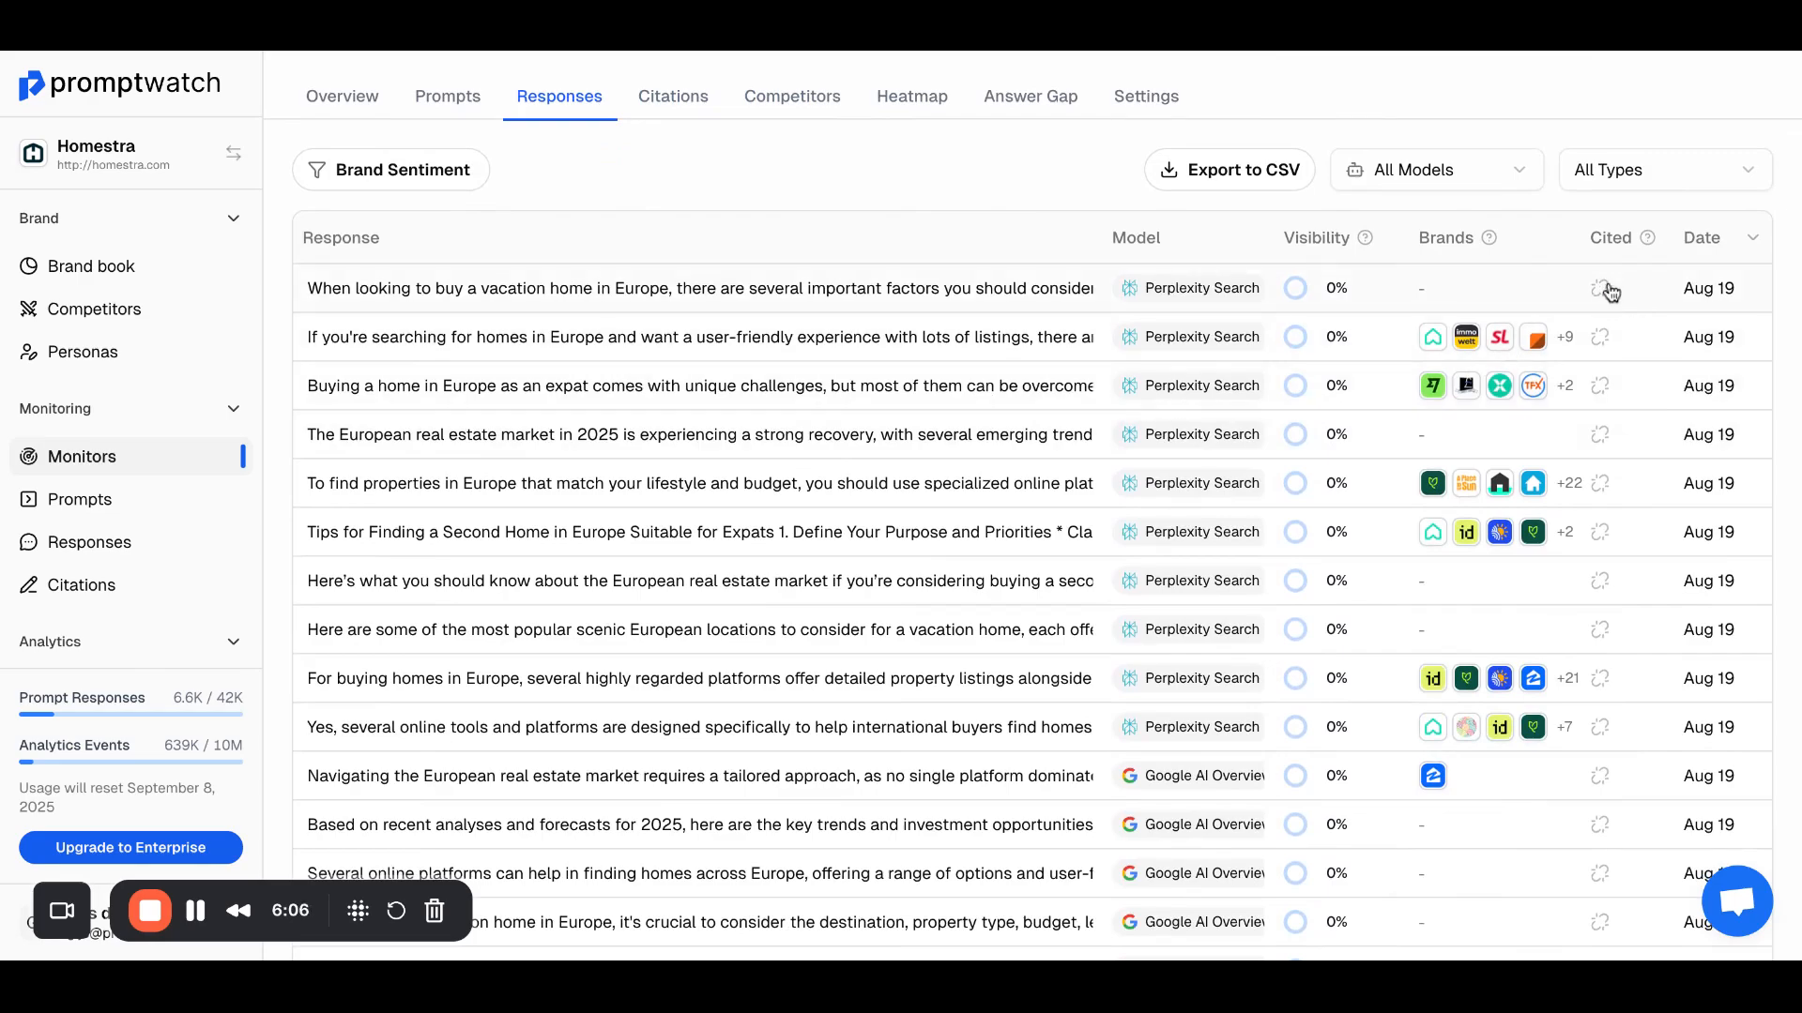
scroll(1138, 402, down, 6)
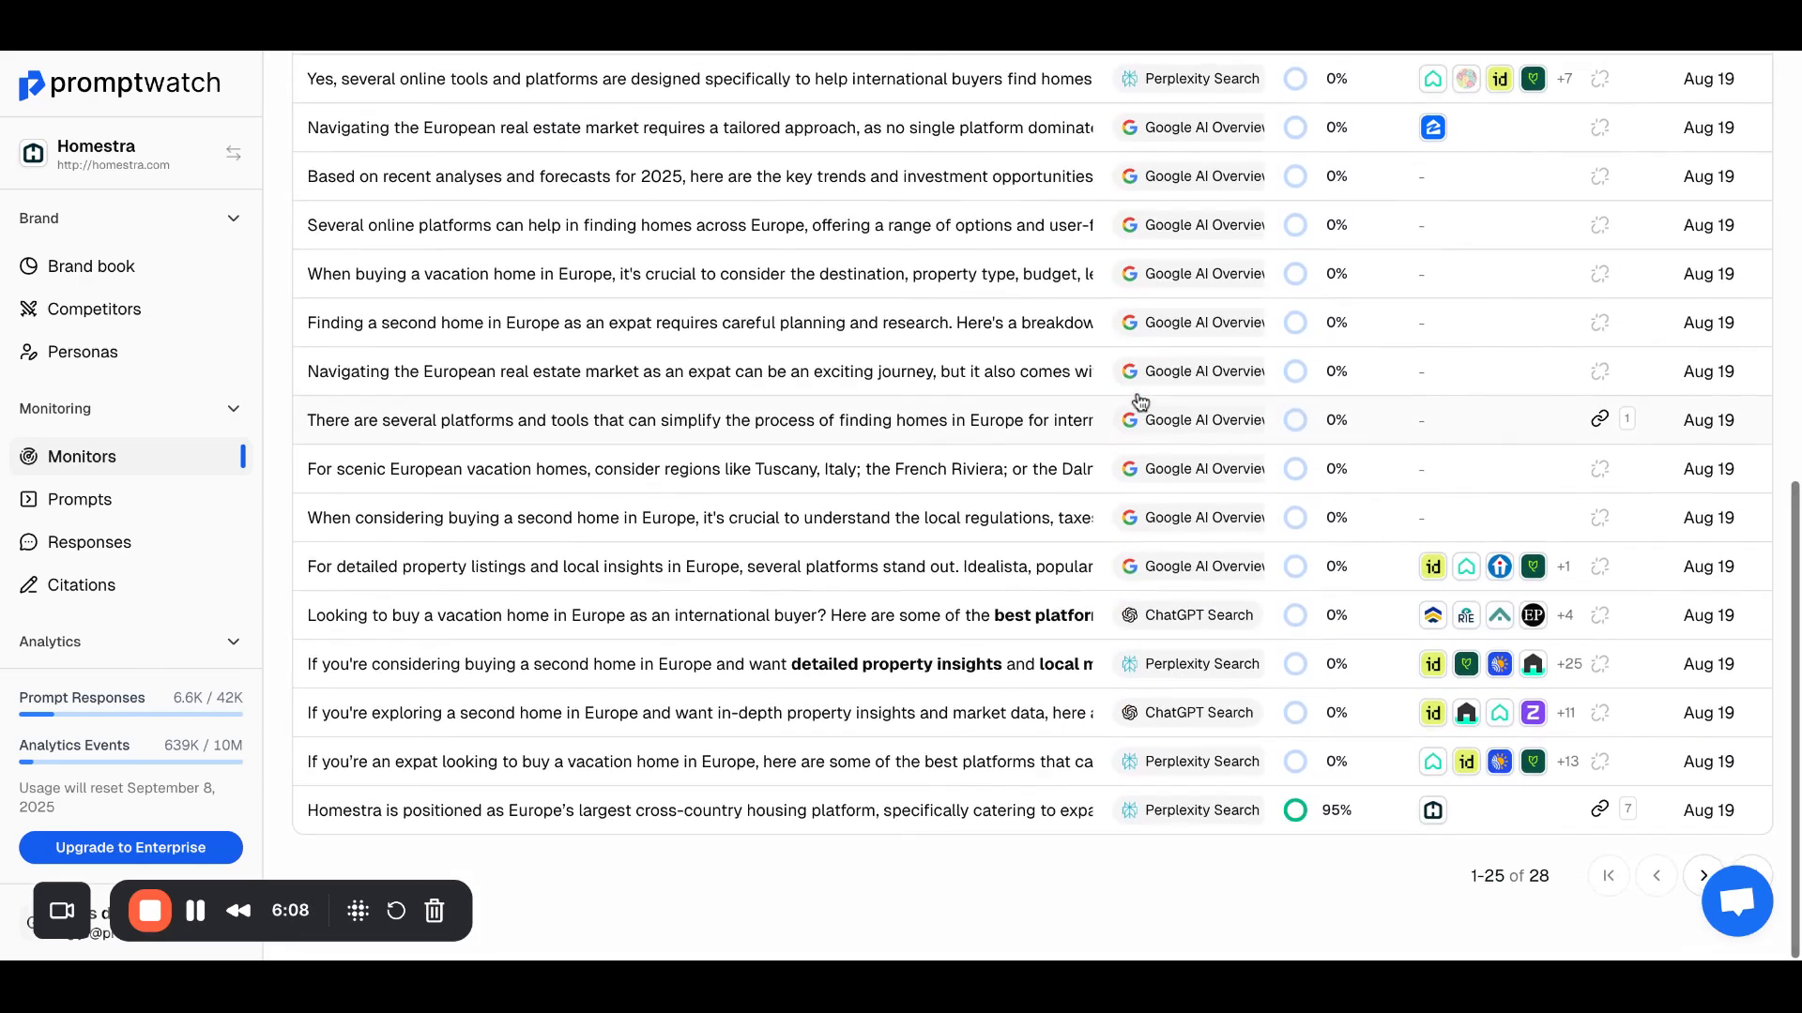
scroll(1138, 401, up, 8)
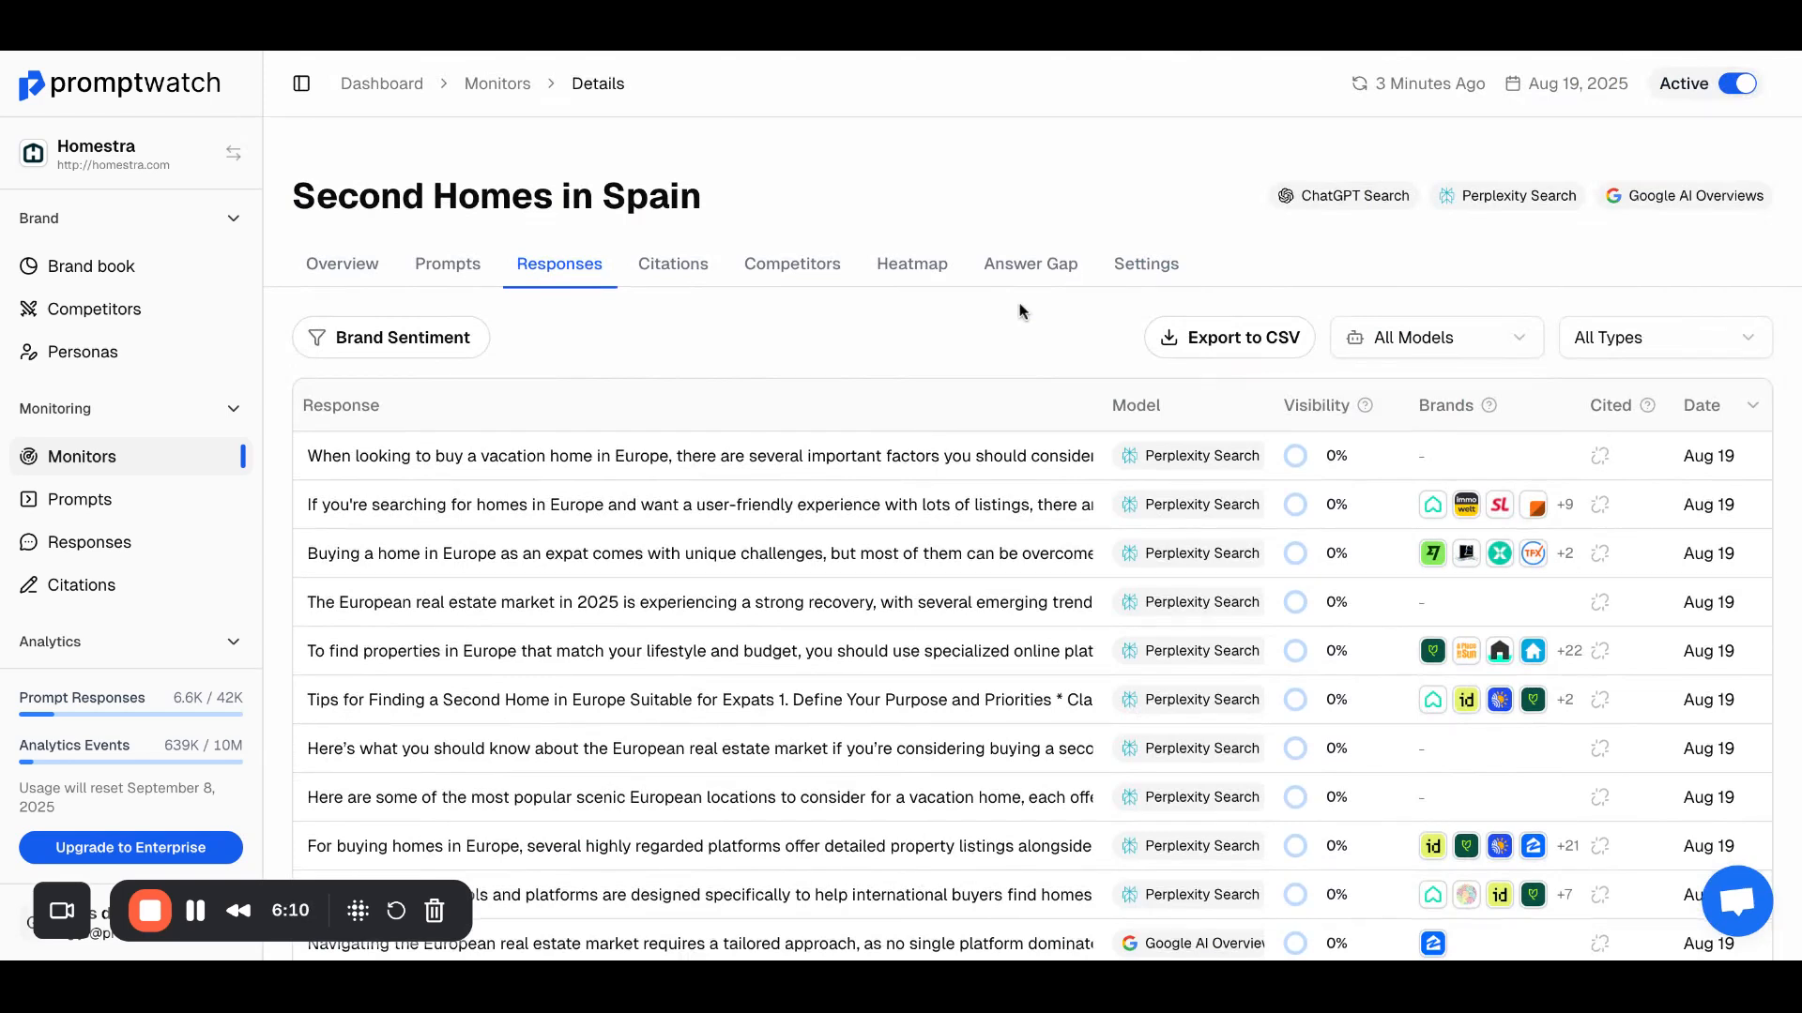
Step: Check the monitor's answer gap report and its list of prompts with their types and intents
click(1033, 267)
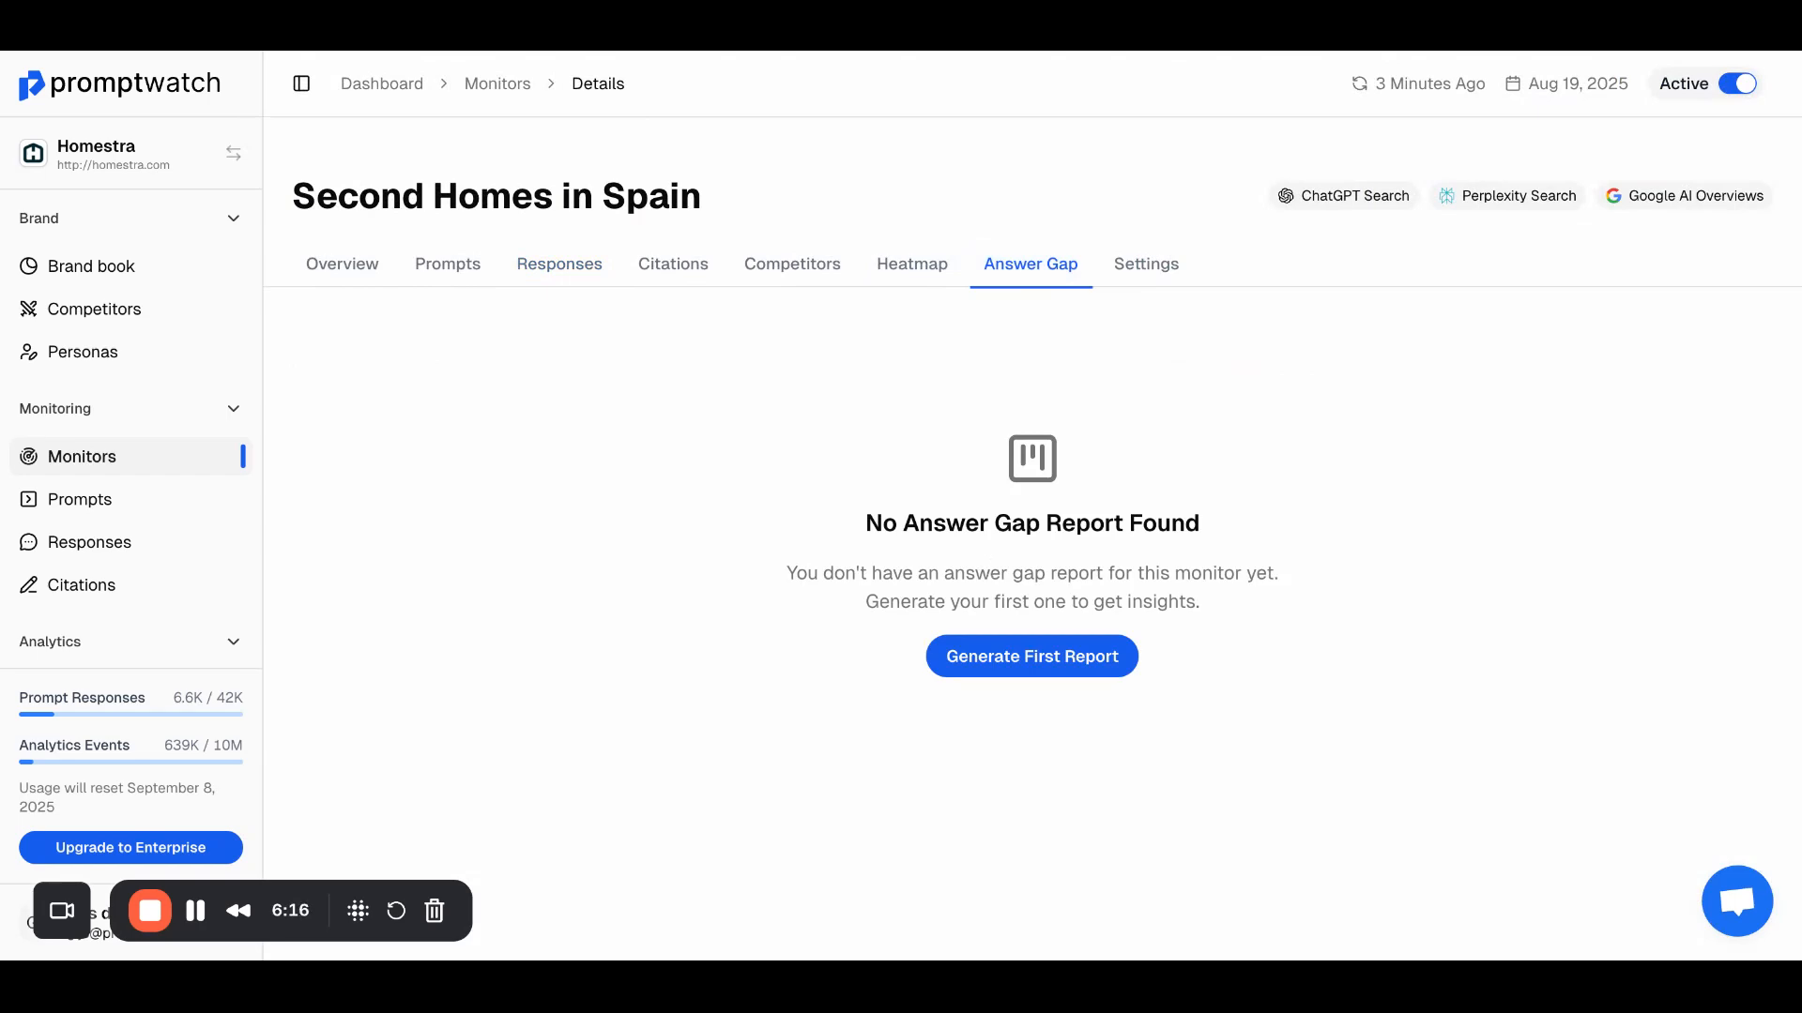
click(446, 272)
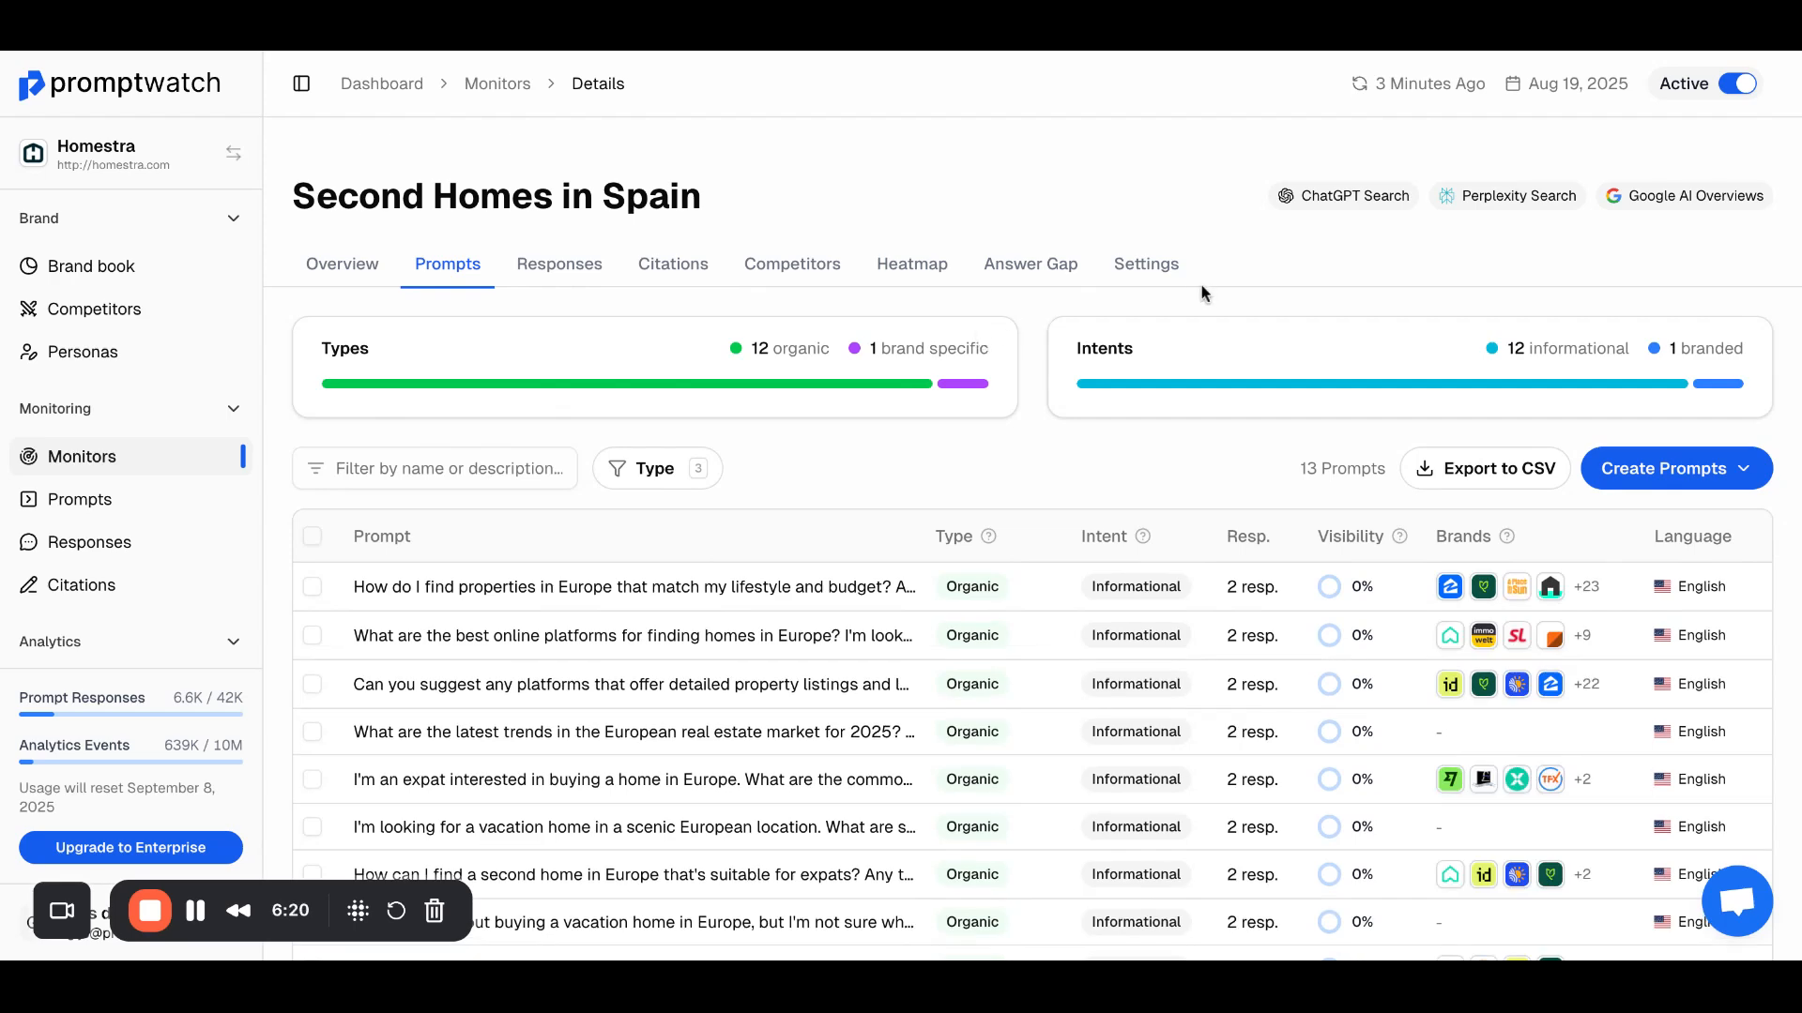
Step: Examine the monitor's settings, including its name, description, language, country and the models available for monitoring
click(1160, 272)
scroll(1171, 525, down, 15)
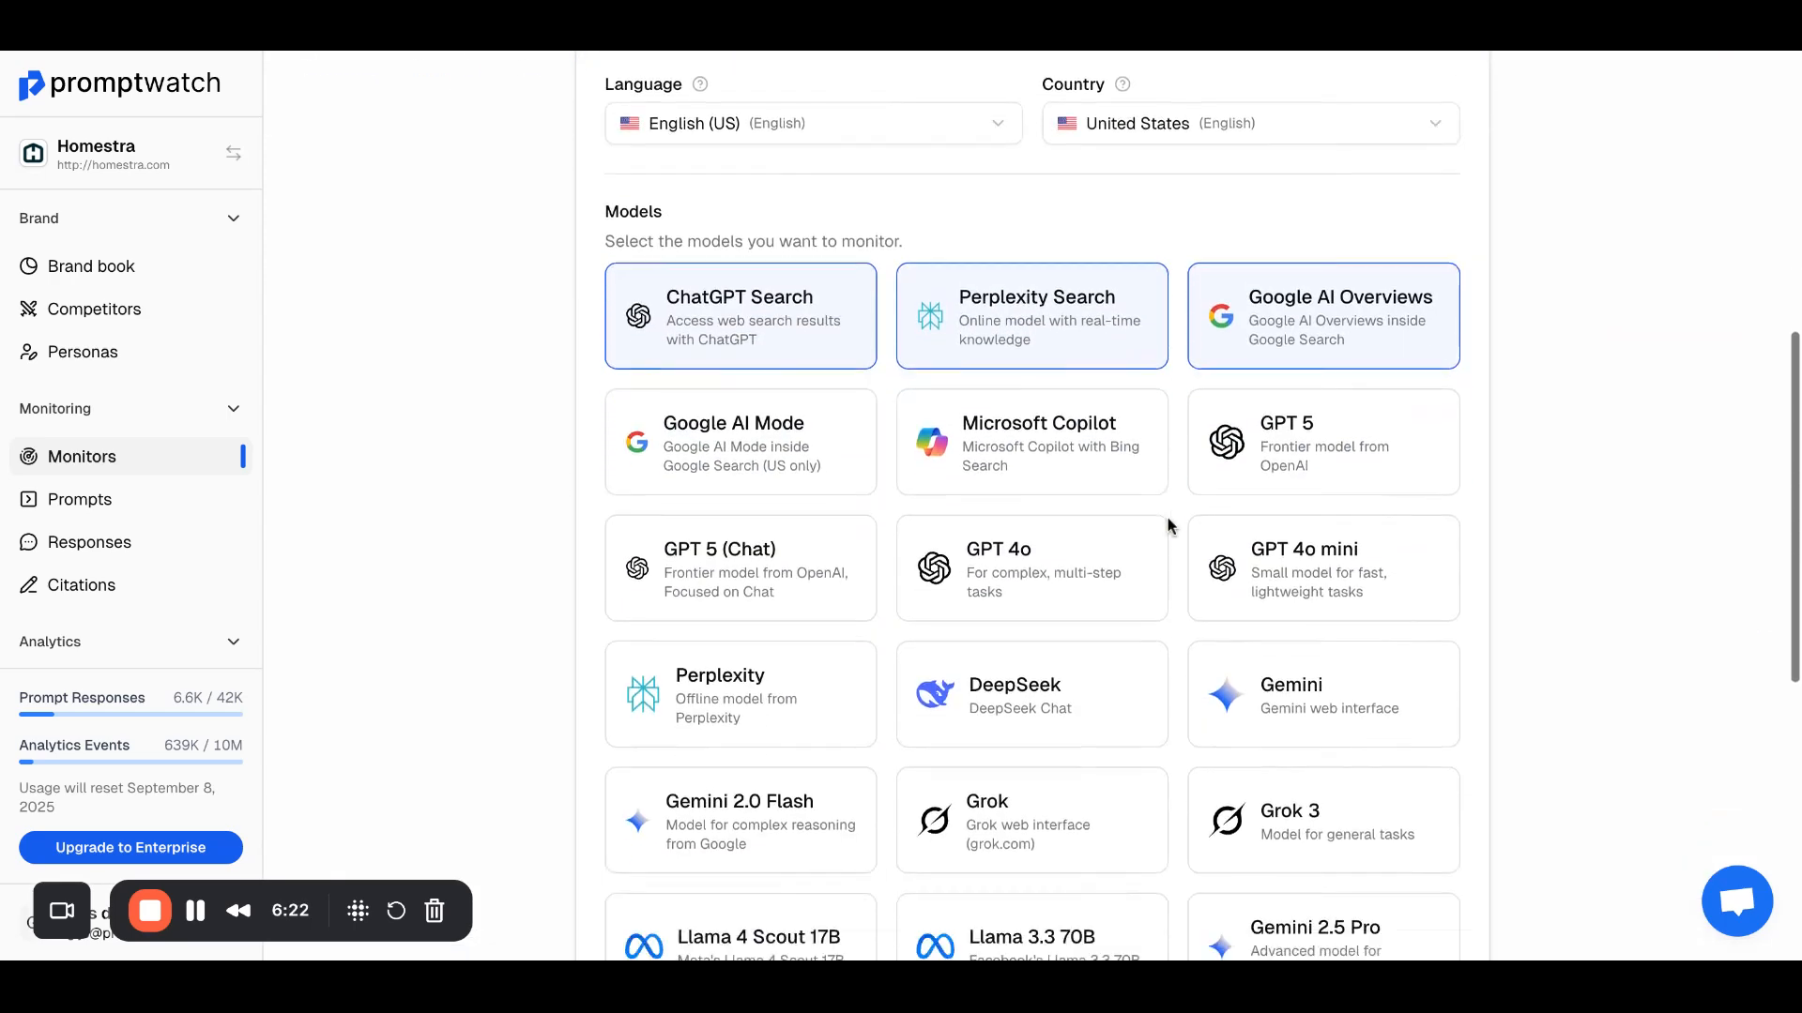
scroll(1185, 447, up, 7)
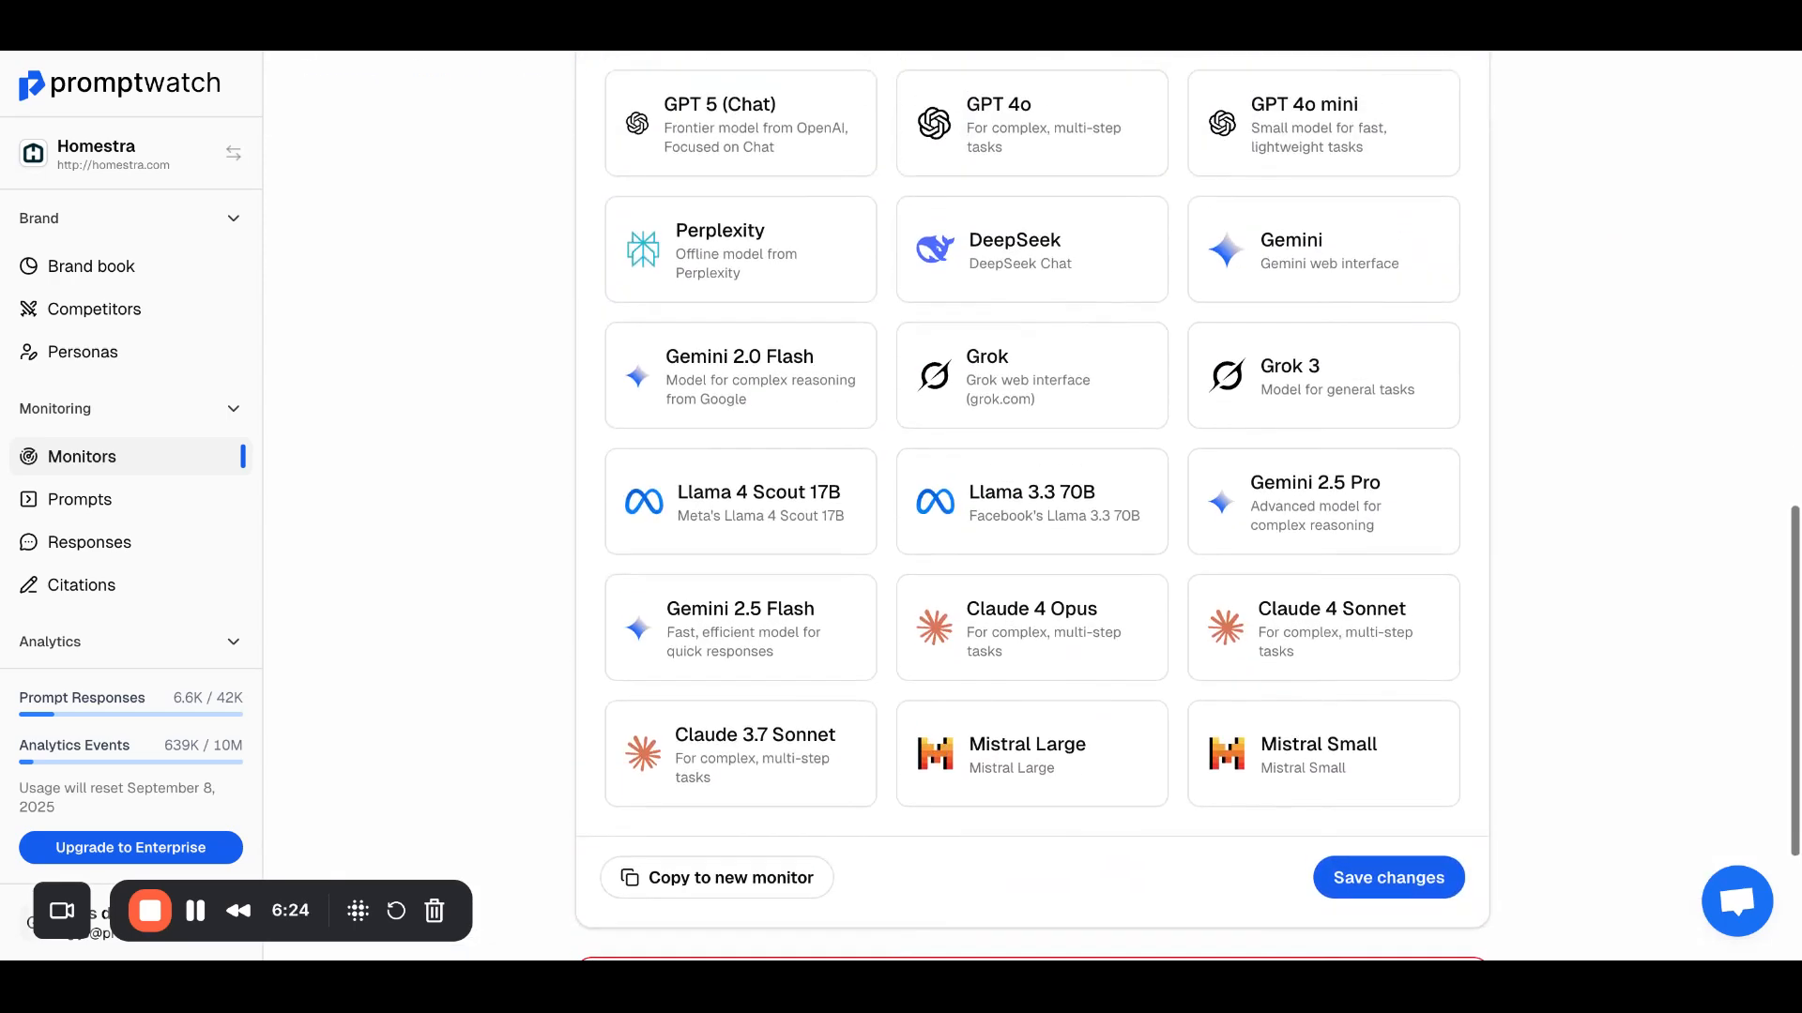
scroll(1184, 446, up, 6)
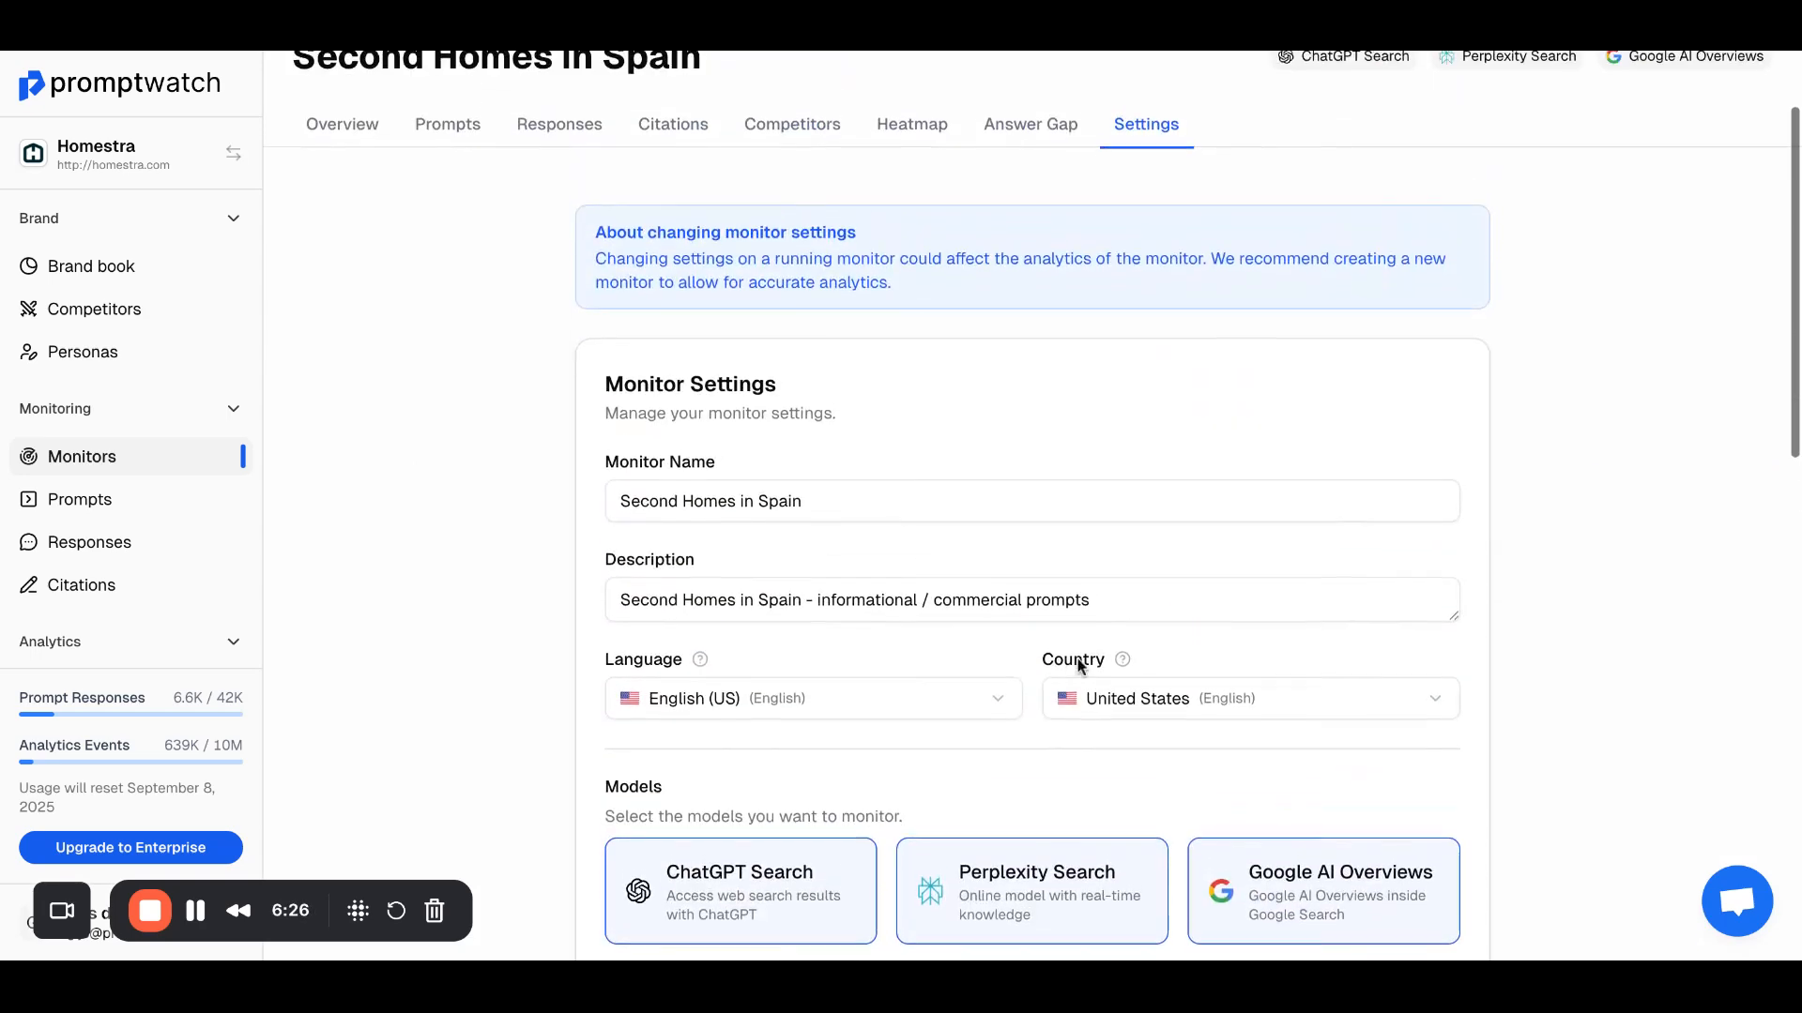